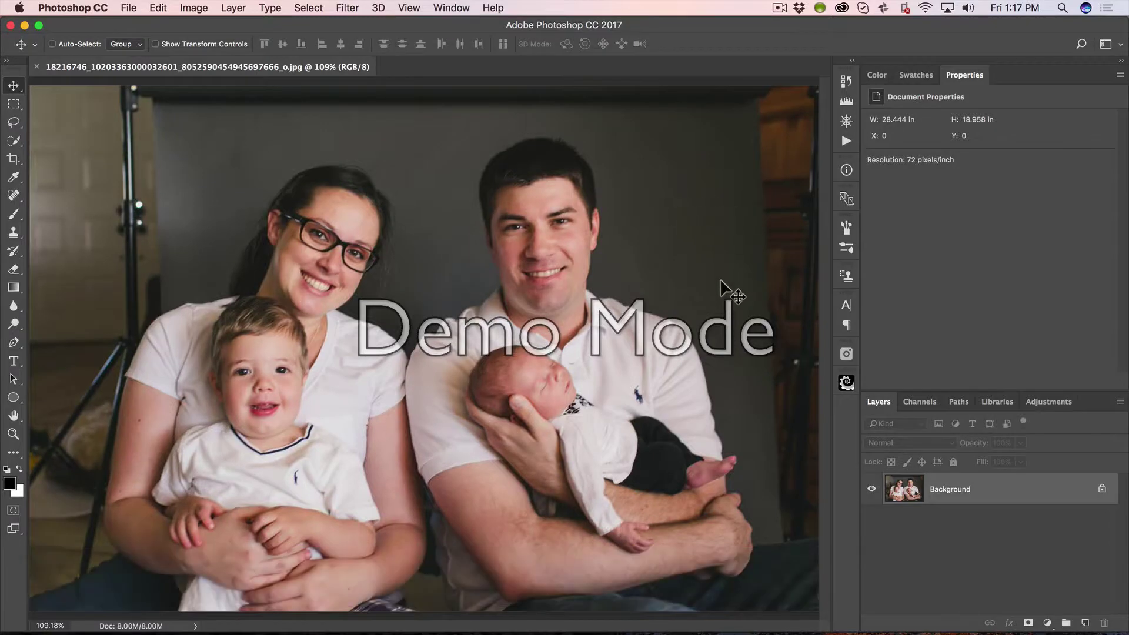
Duplicate the Background layer and quick-select the woman and boy, subtracting the floor area beside her elbow from the selection
key("super+j")
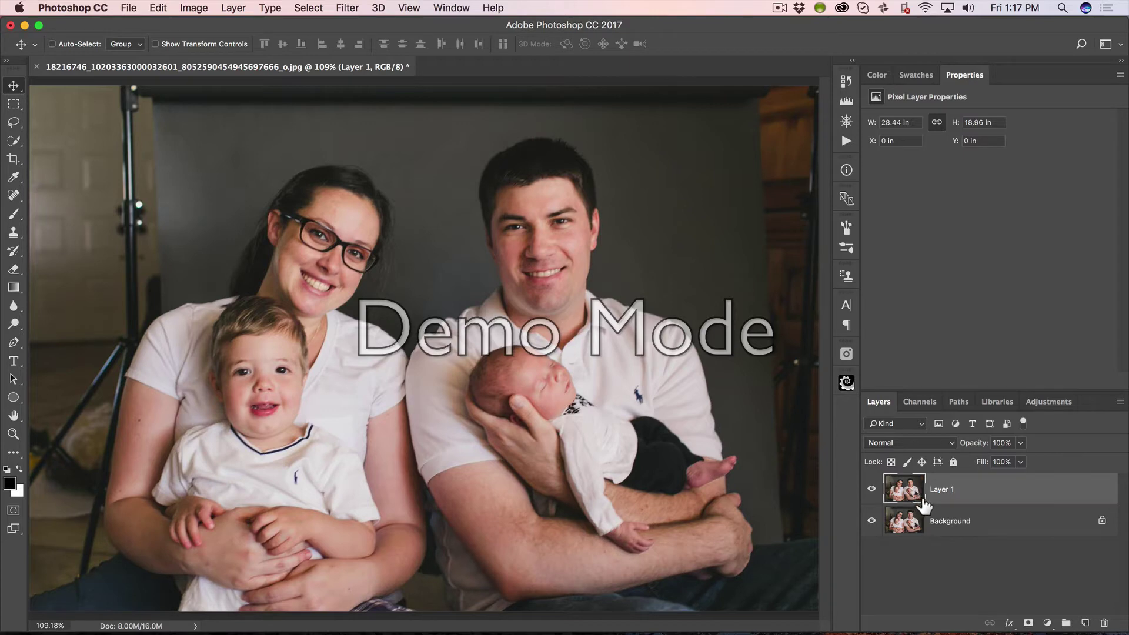
left_click(21, 143)
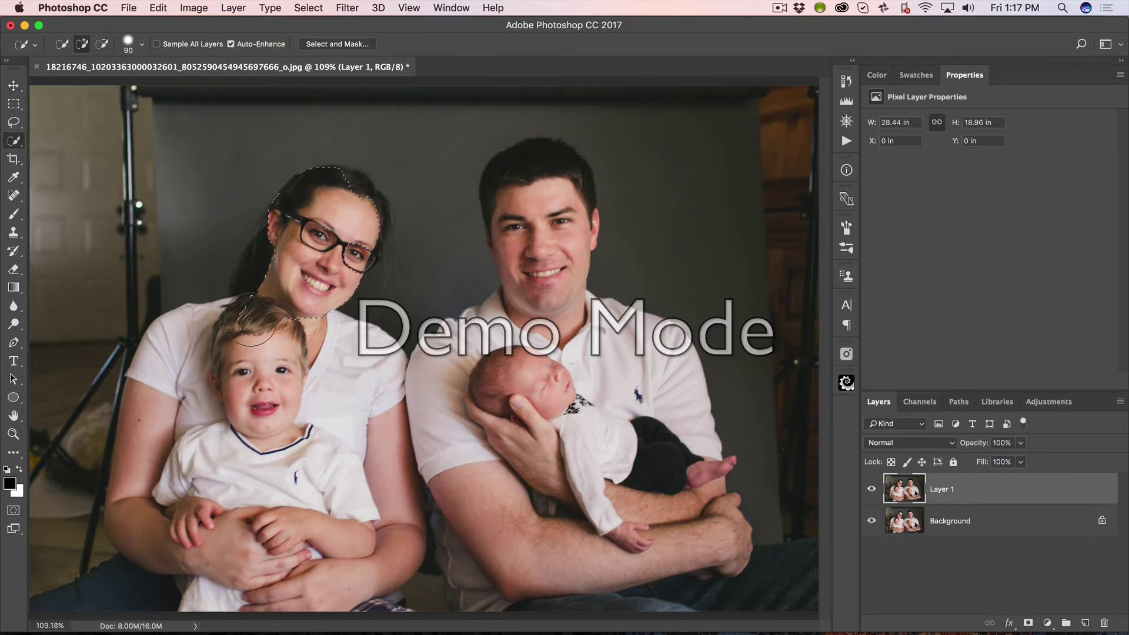
mouse_move(244, 325)
left_mouse_down()
mouse_move(206, 329)
mouse_move(171, 353)
mouse_move(148, 440)
left_mouse_up()
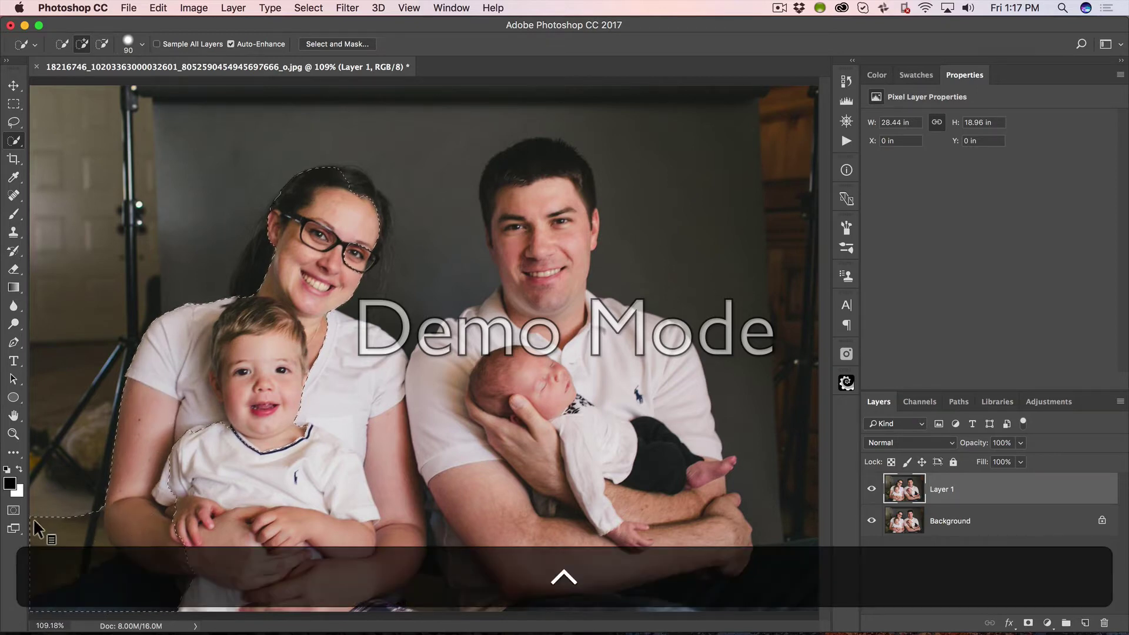
key("alt")
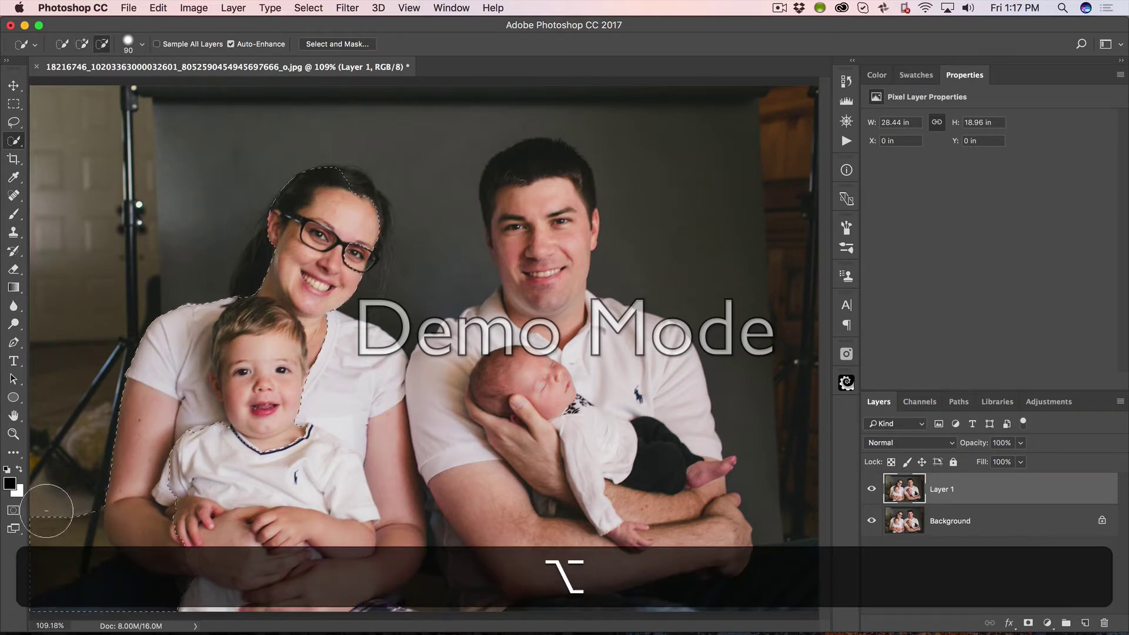
mouse_move(41, 506)
left_mouse_down()
mouse_move(48, 550)
mouse_move(90, 547)
left_mouse_up()
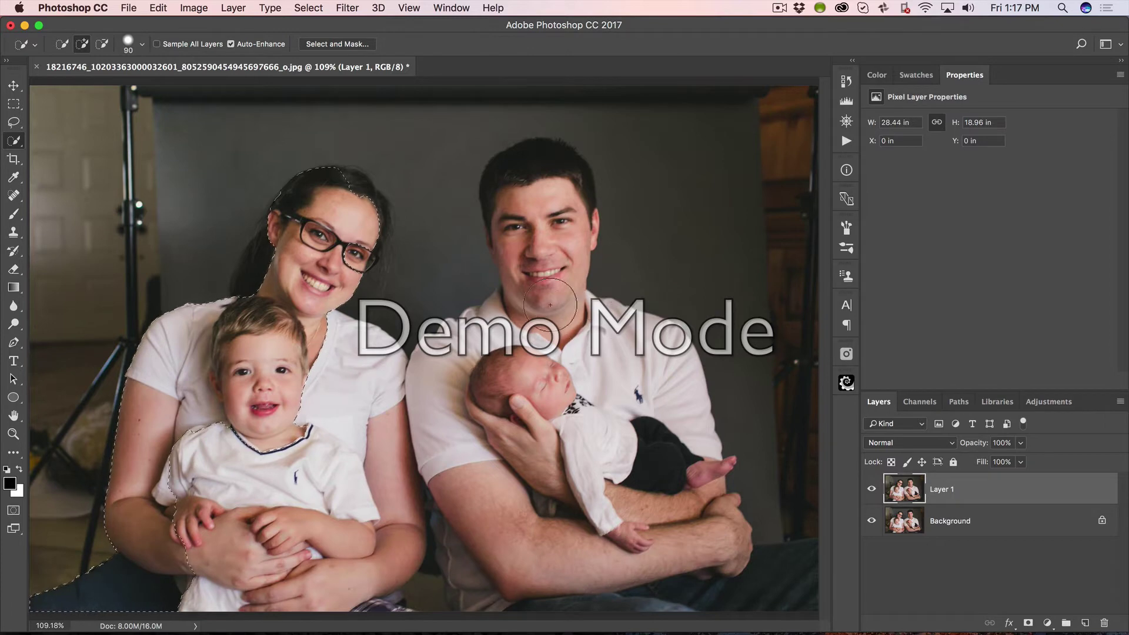
Add the man and baby to the quick selection and open it in Select and Mask
mouse_move(358, 374)
left_mouse_down()
mouse_move(319, 358)
mouse_move(437, 396)
mouse_move(493, 323)
left_mouse_up()
left_click_drag(510, 223, 518, 180)
mouse_move(590, 329)
left_mouse_down()
mouse_move(665, 398)
mouse_move(712, 552)
left_mouse_up()
left_click(360, 52)
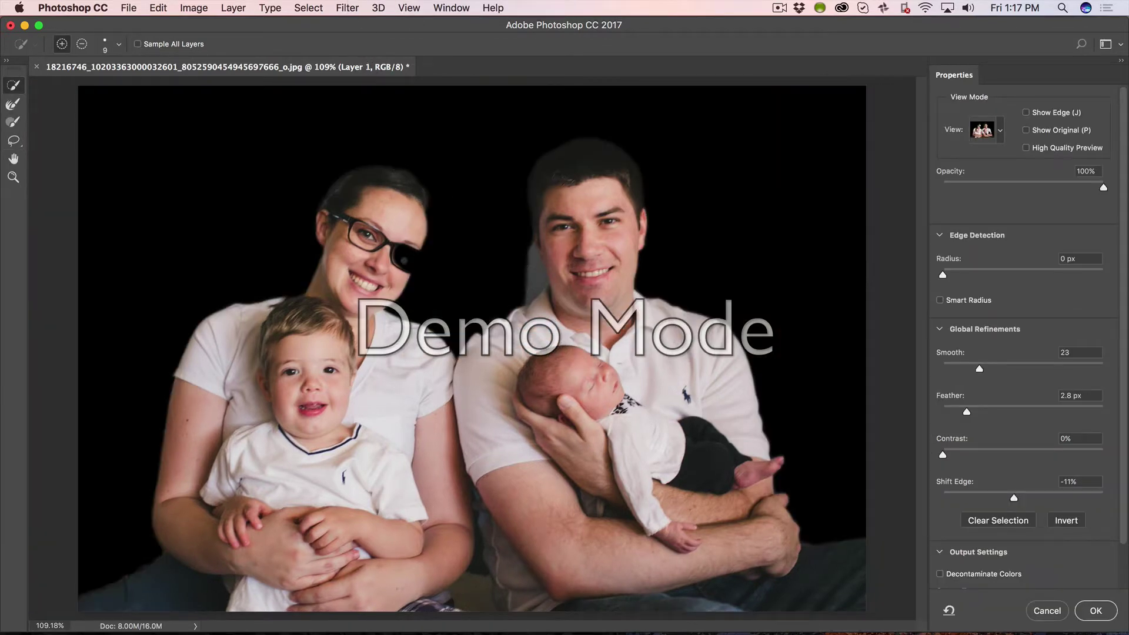
Subtract the leftover background along the edge of the woman's jeans below her elbow from the selection
key("w")
key("z")
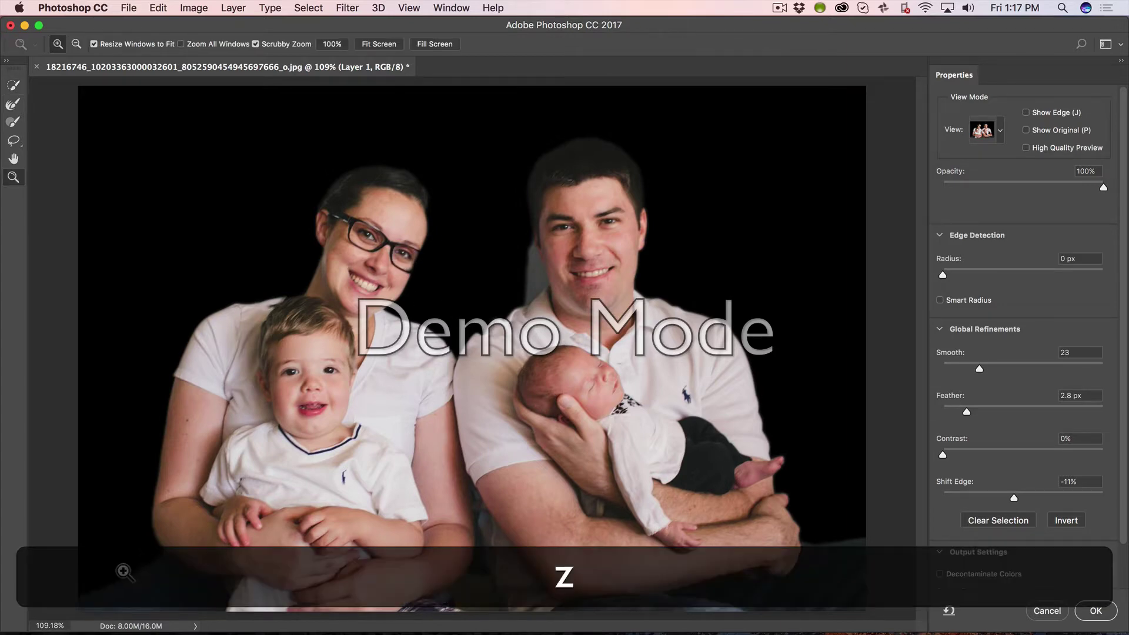
left_click_drag(118, 570, 262, 494)
key("space")
left_click_drag(398, 352, 584, 313)
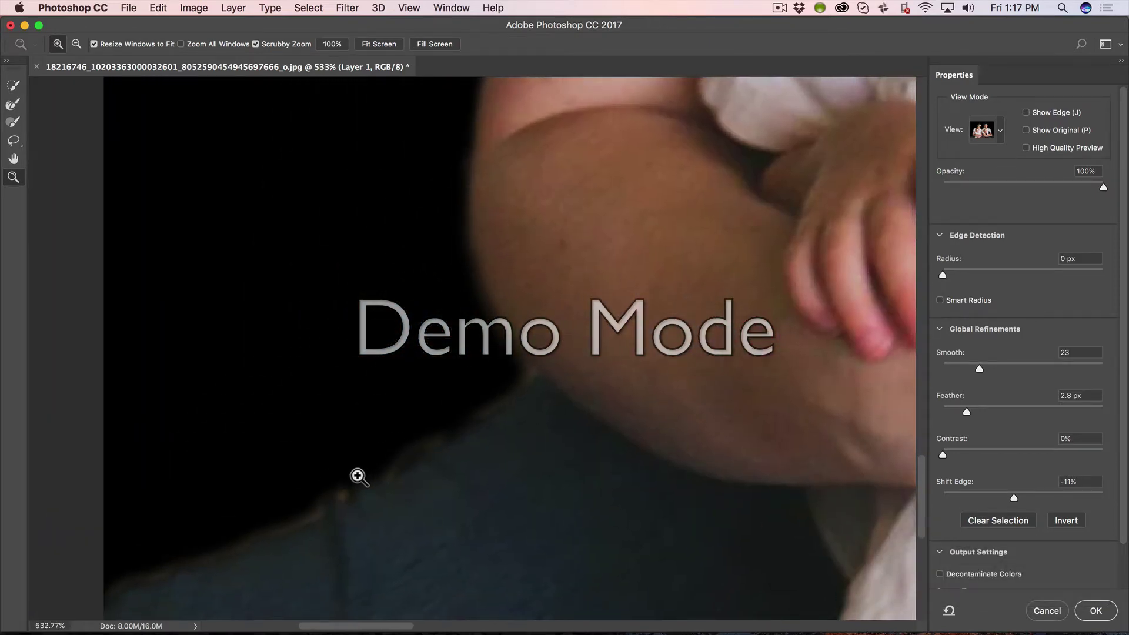
key("bracketright")
key("w")
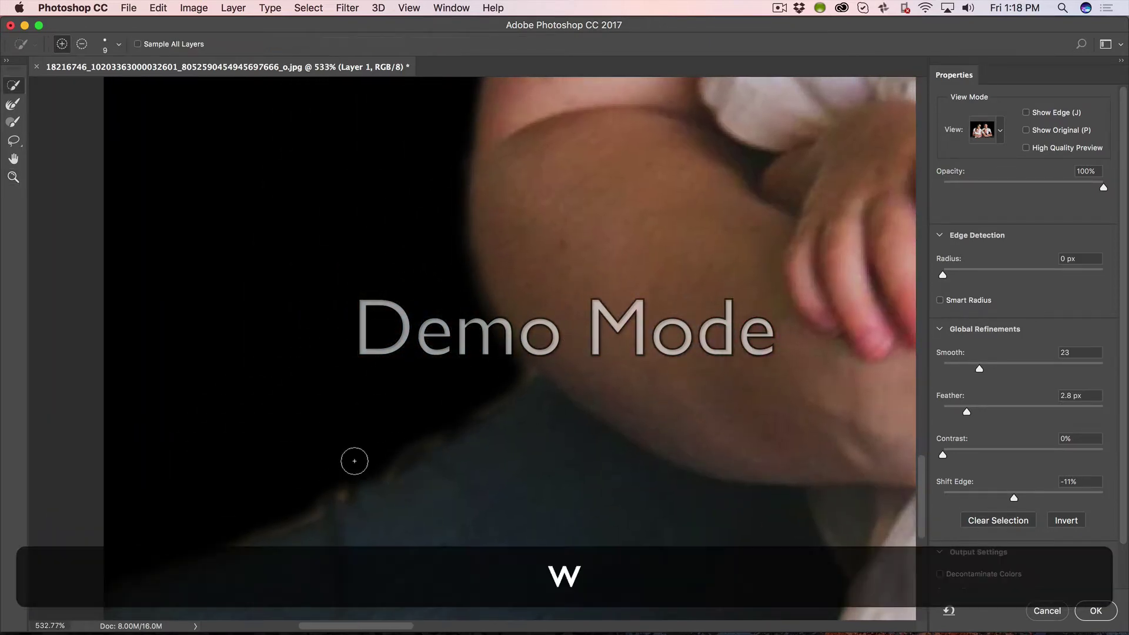
key("alt")
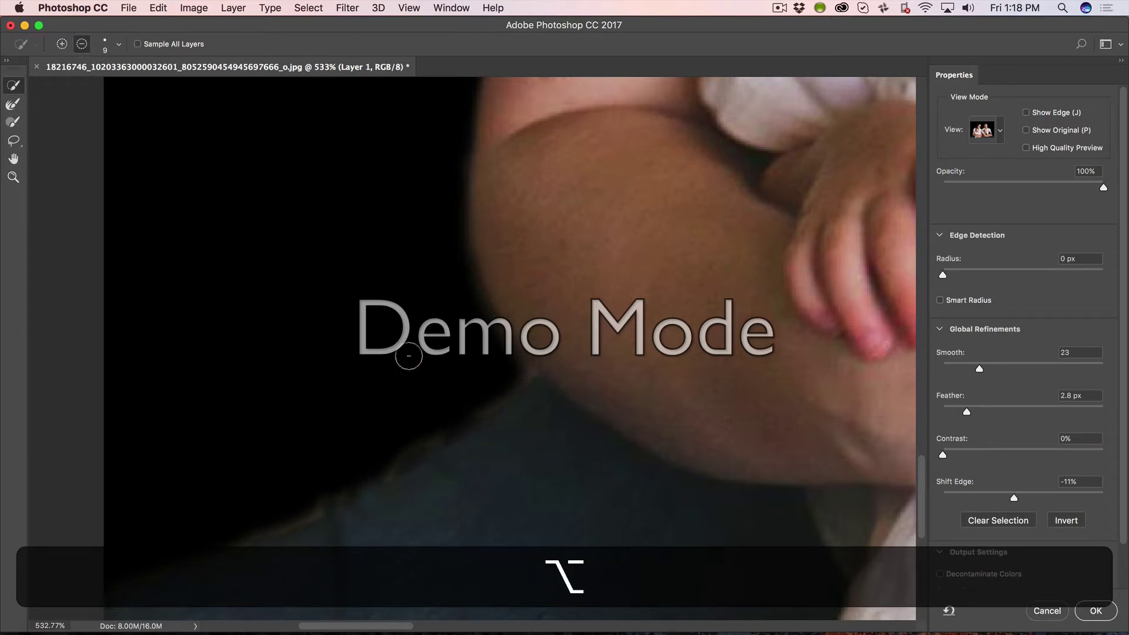
Inspect the selection edge up the woman's arm and across the group to the man's clasped hands
scroll(635, 196, "down", 1)
key("space")
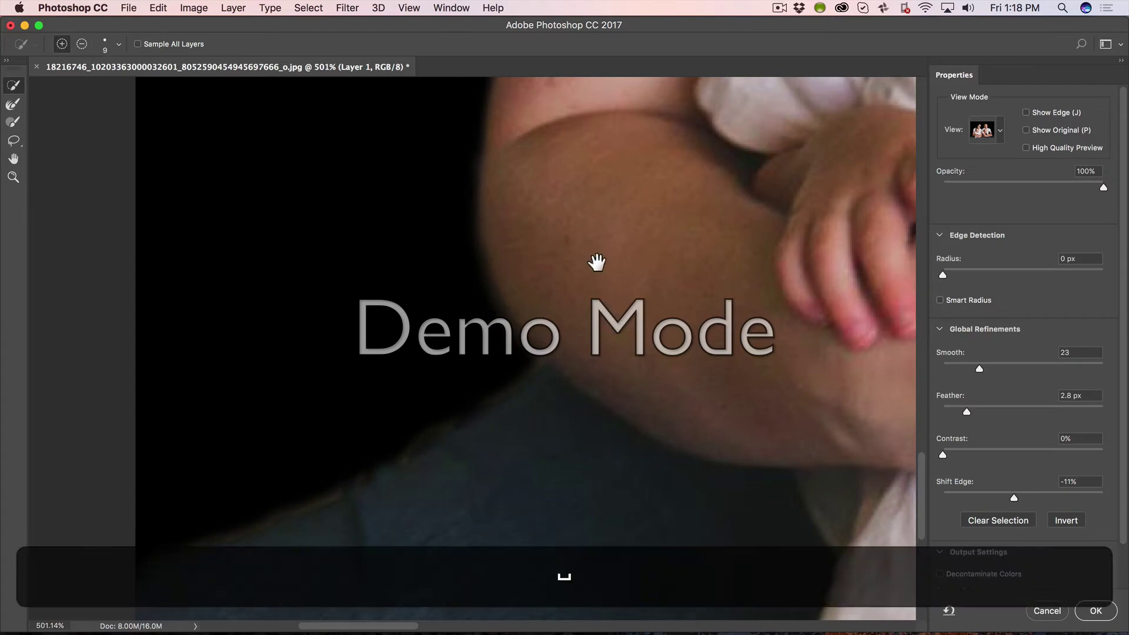
left_click_drag(598, 219, 552, 443)
left_click_drag(593, 241, 482, 608)
left_click_drag(765, 353, 394, 500)
left_click_drag(657, 365, 564, 519)
left_click_drag(533, 327, 368, 337)
left_click_drag(870, 406, 369, 413)
Extend the selection along the upper edge of the man's jeans beside his hands, comparing it with the original image
key("x")
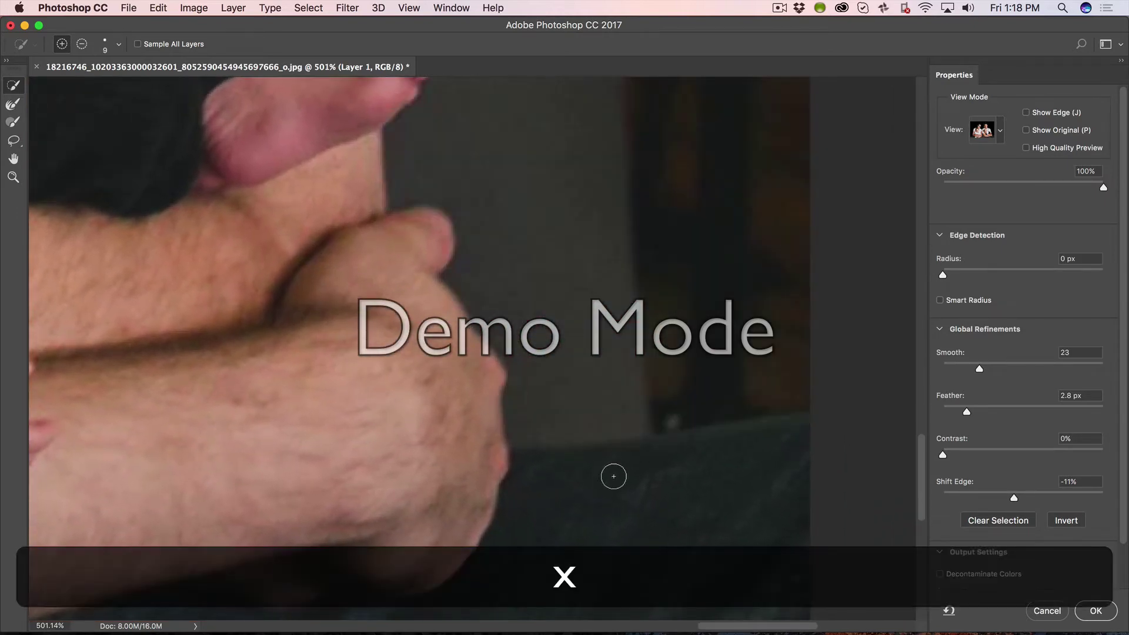
key("x")
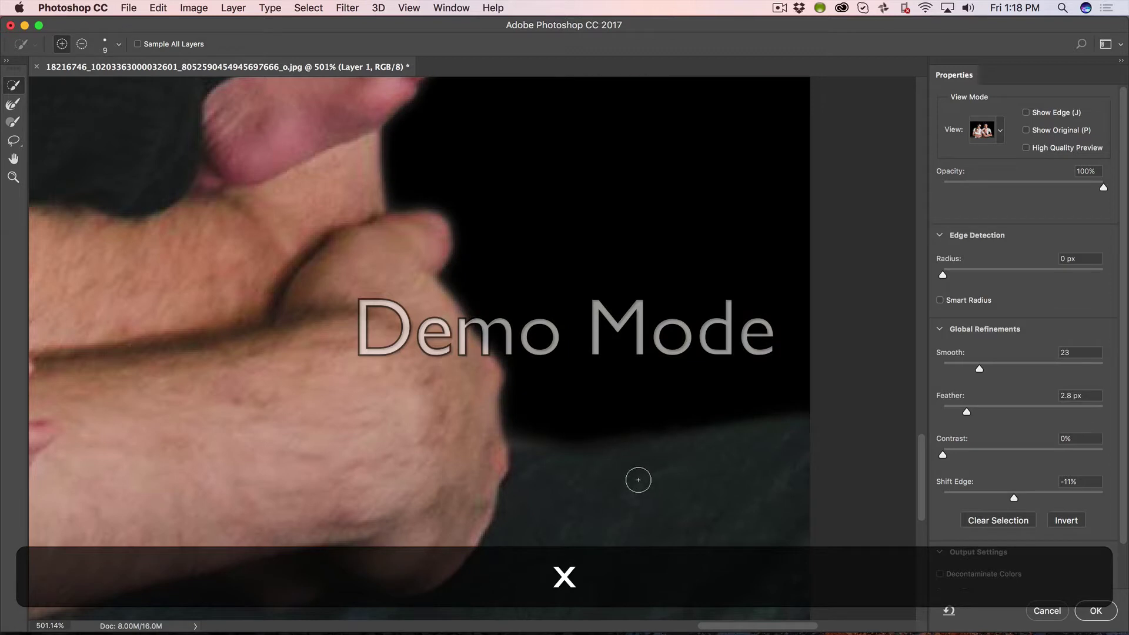
key("x")
key("x")
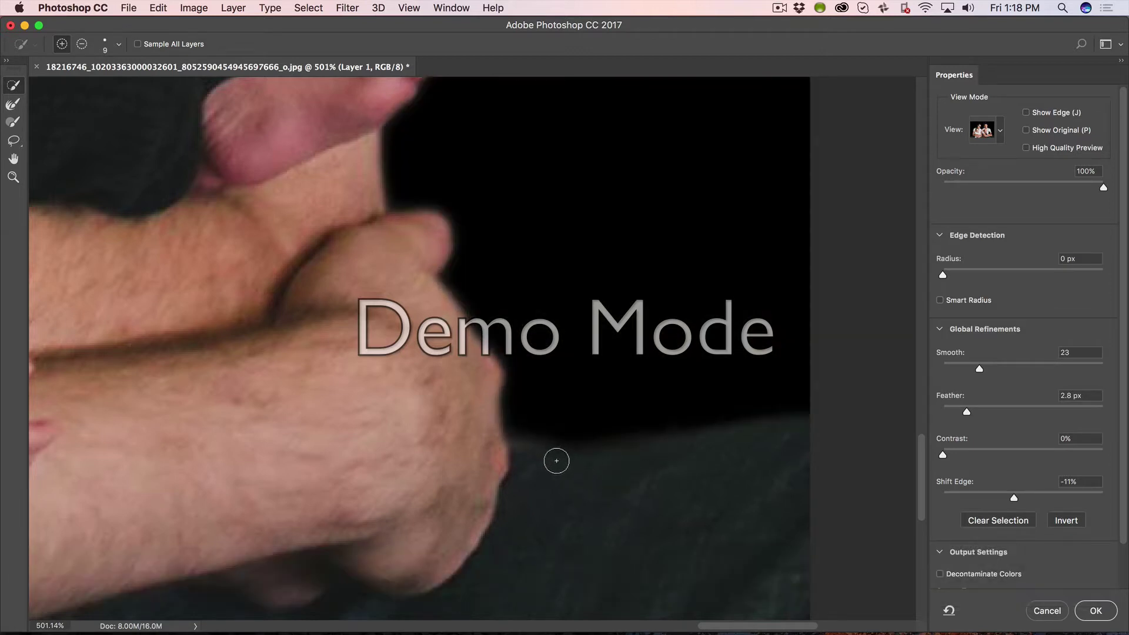
left_click_drag(669, 462, 658, 477)
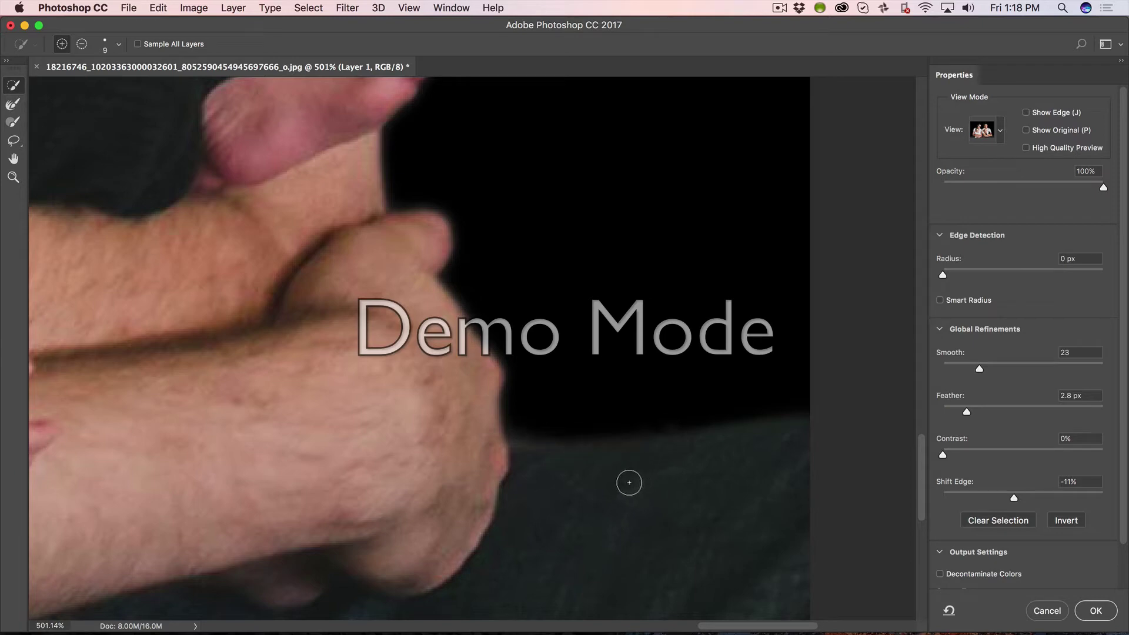
key("x")
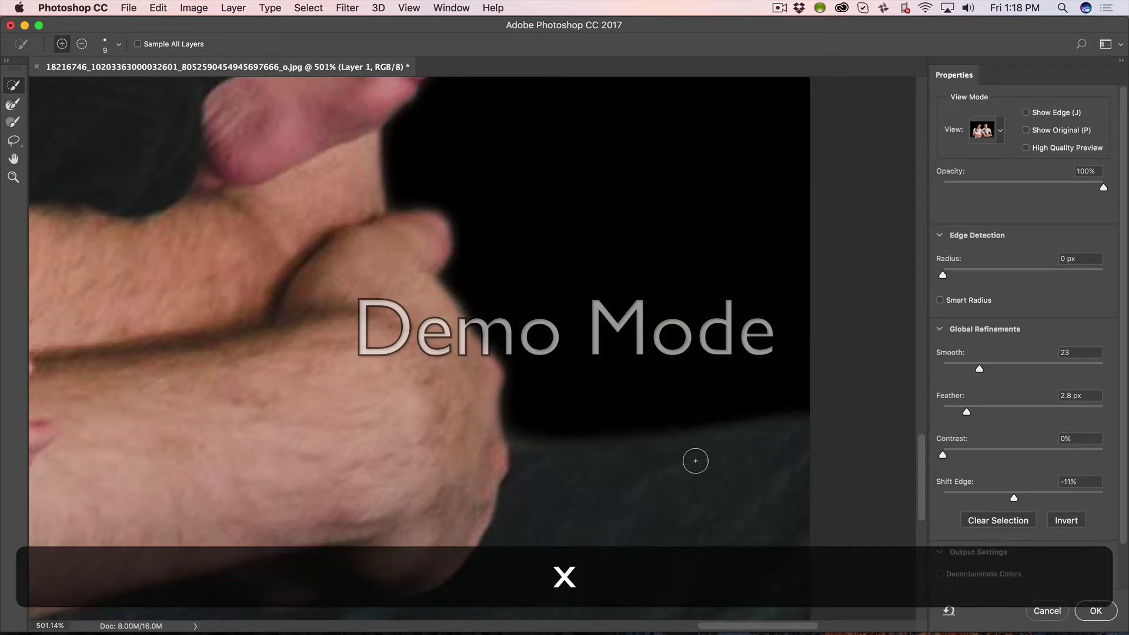
key("x")
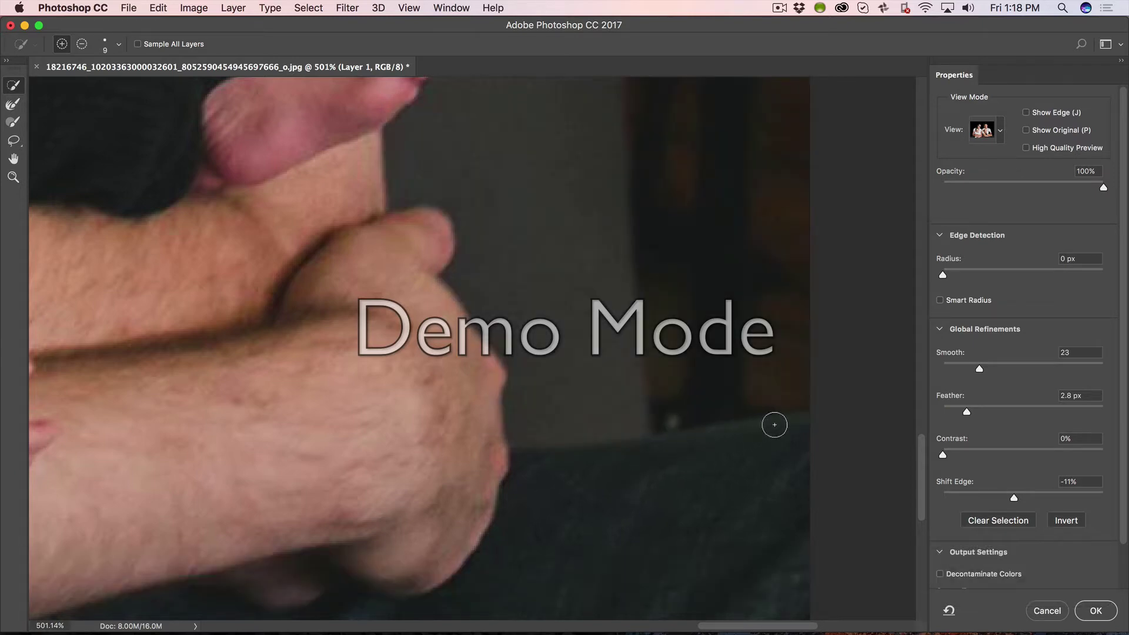
key("x")
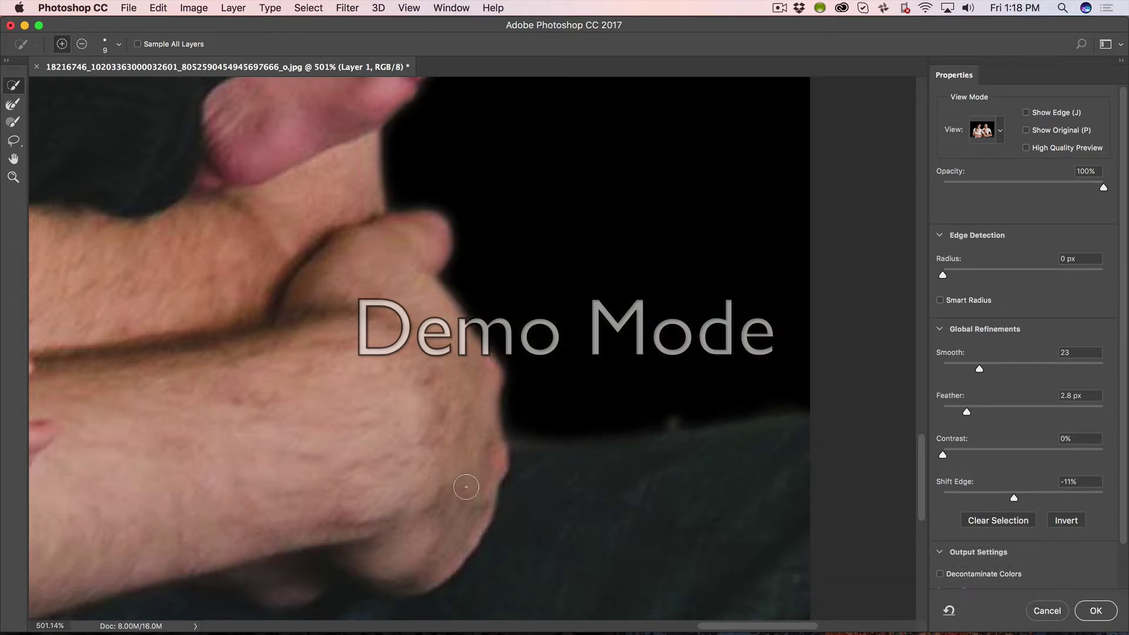
Undo the selection strokes that bring in background just above the man's jeans
key("super")
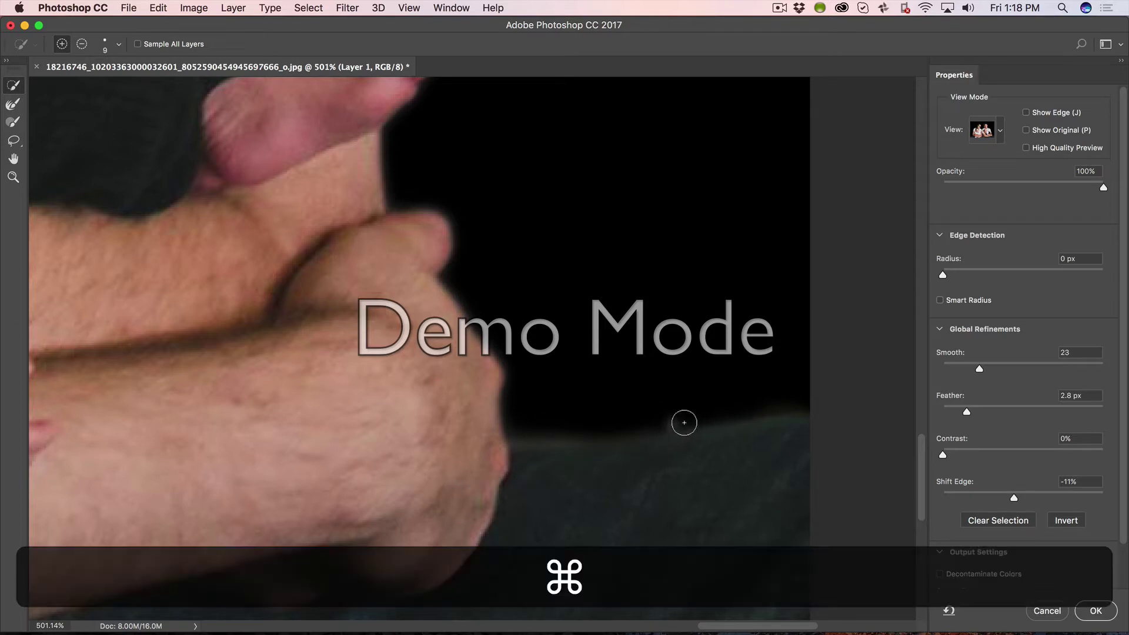
left_click(672, 418)
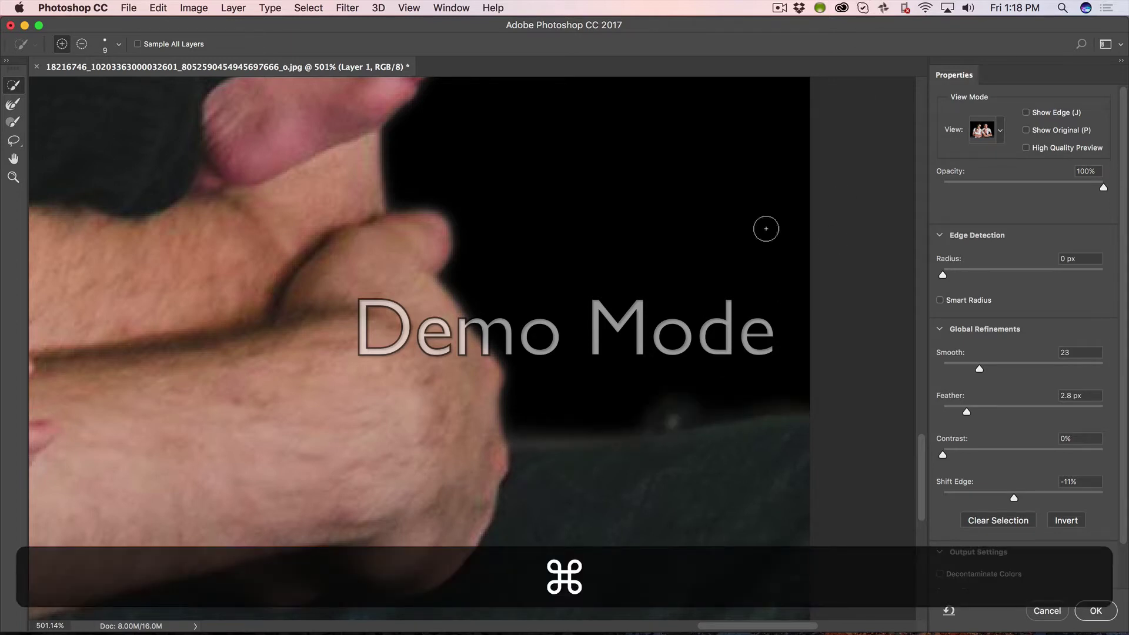
key("super+z")
key("alt+super+z")
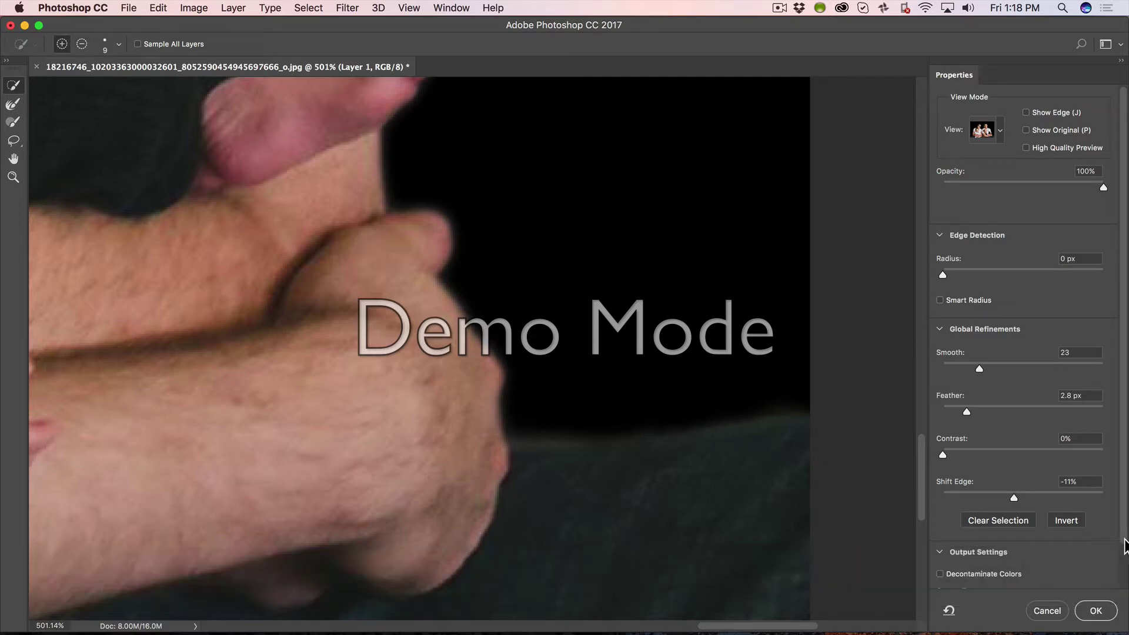
Output the selection as a new layer with a layer mask and check the cutout by briefly hiding the Background layer
scroll(1124, 543, "down", 2)
left_click(1096, 611)
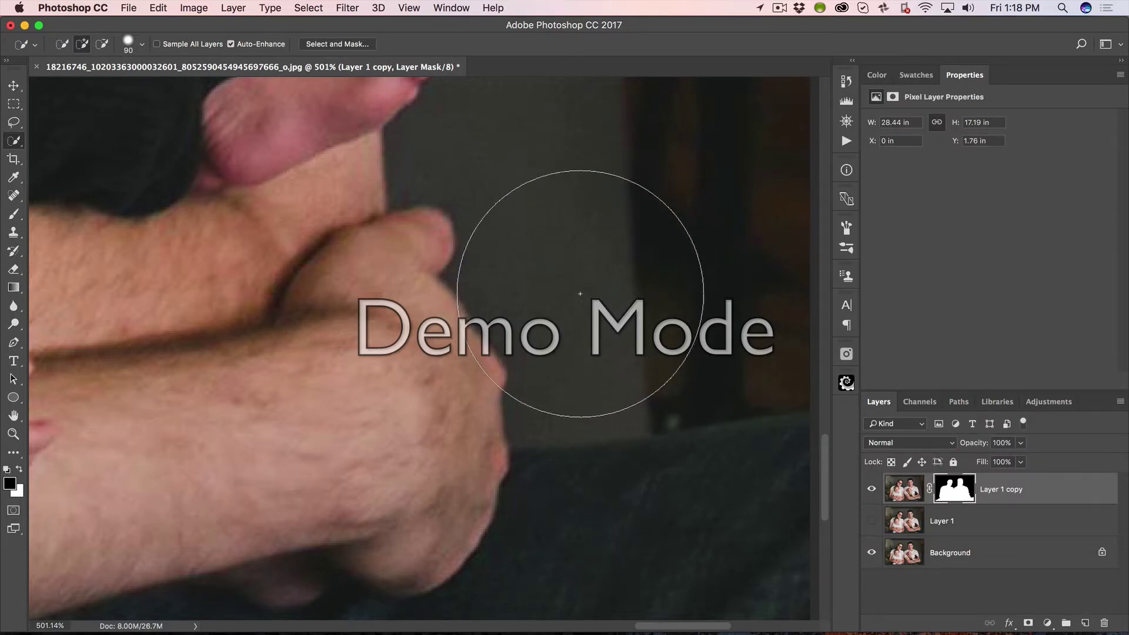
key("super+0")
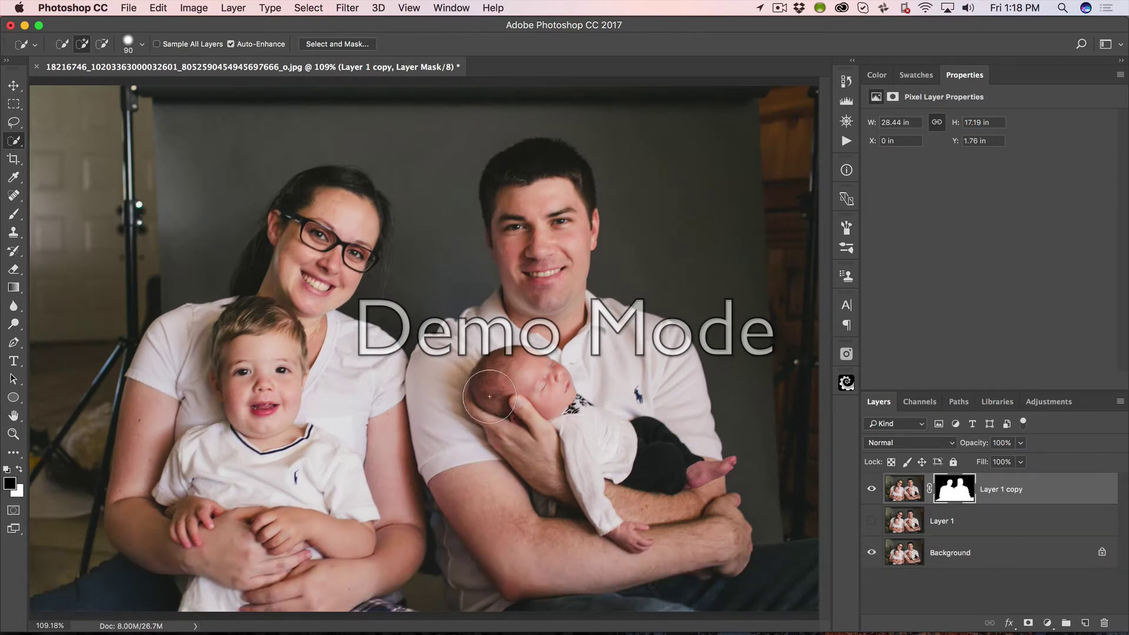
left_click(872, 552)
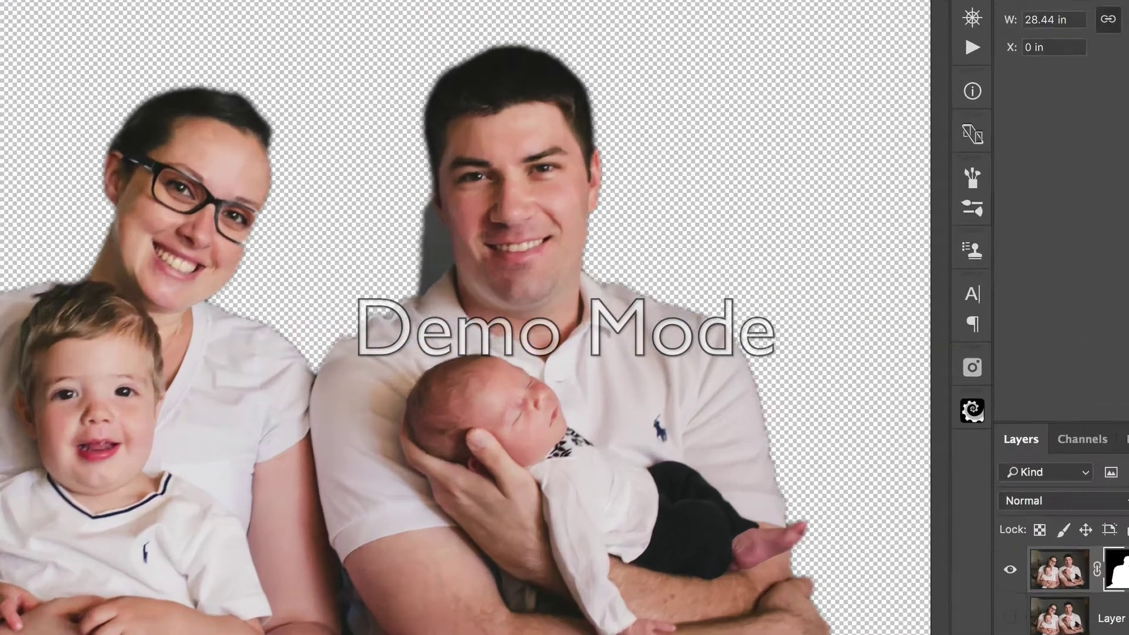
left_click(872, 553)
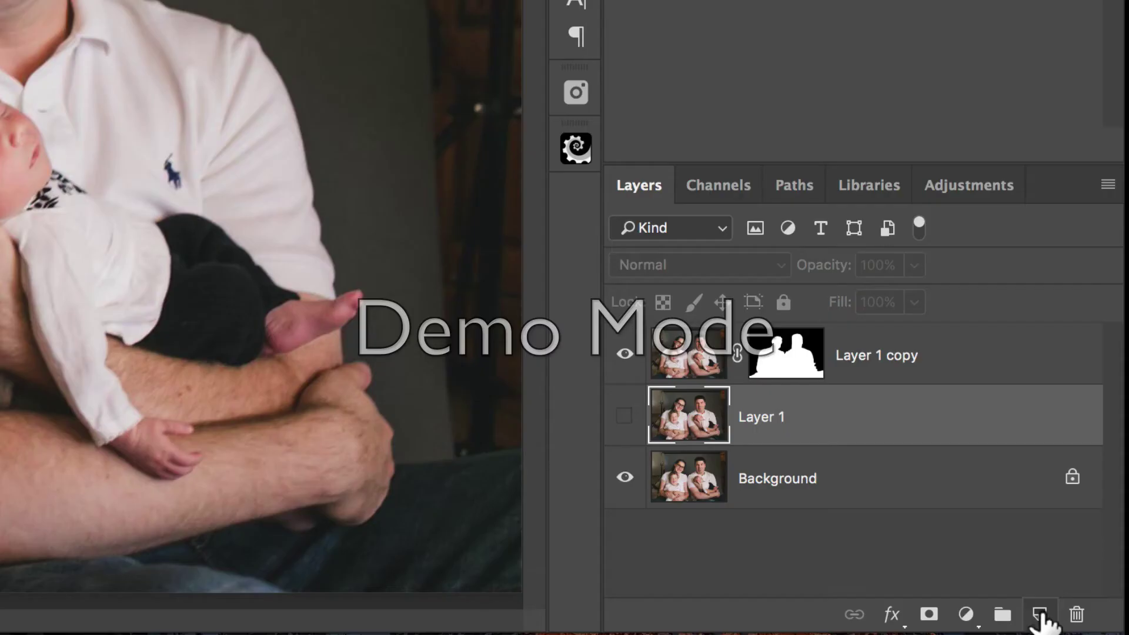
Create an empty layer between Layer 1 and the masked copy, and activate the Clone Stamp tool for it
left_click(1039, 613)
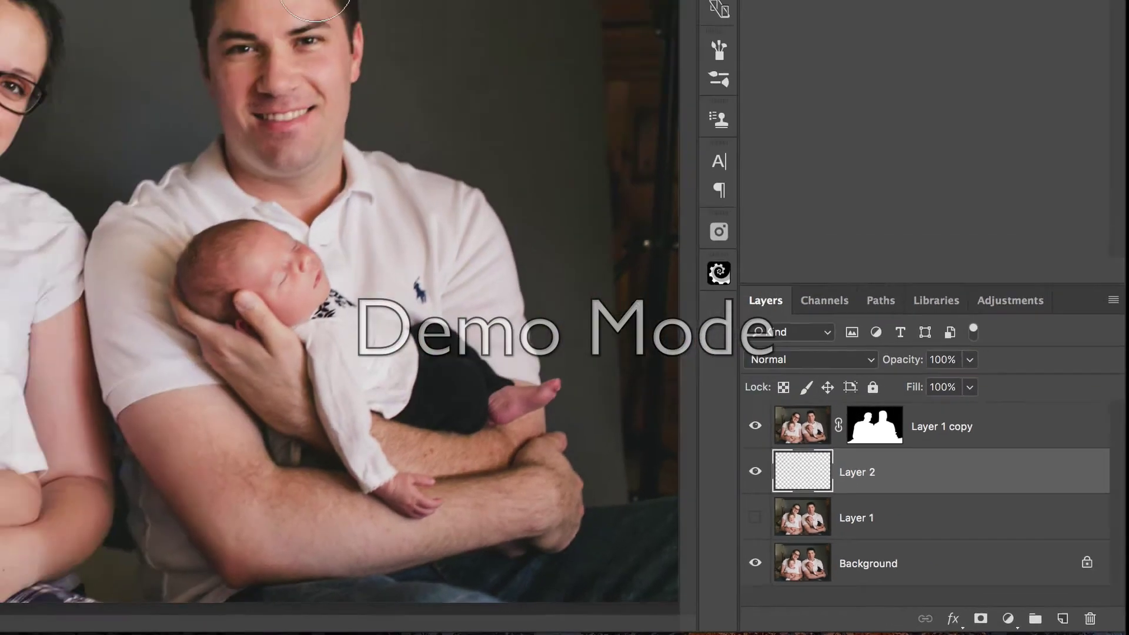
key("s")
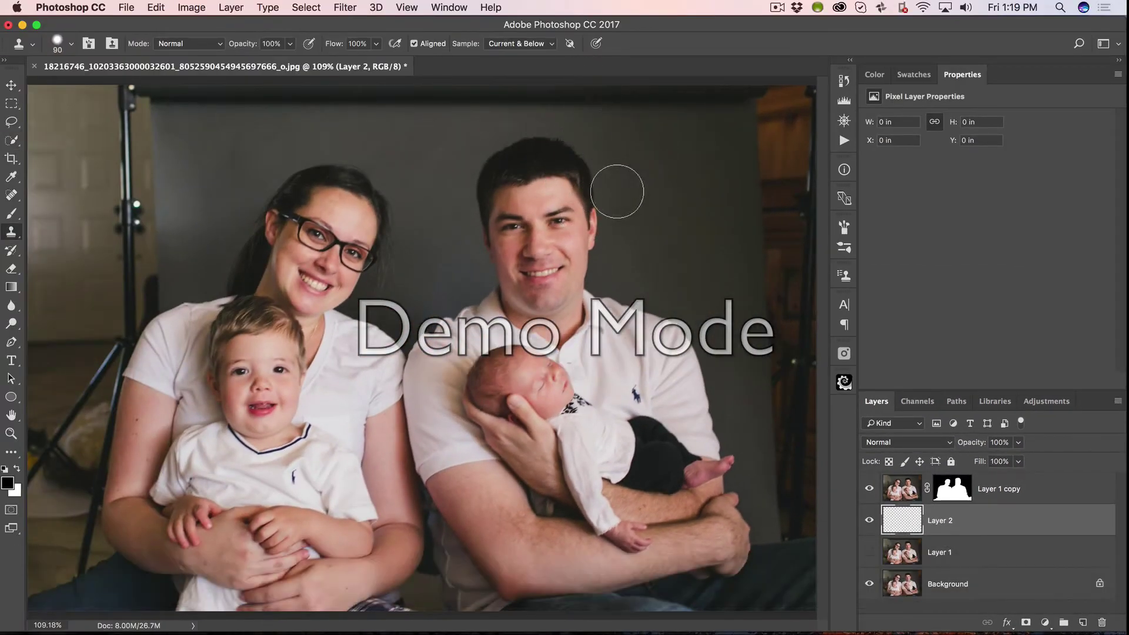
key("j")
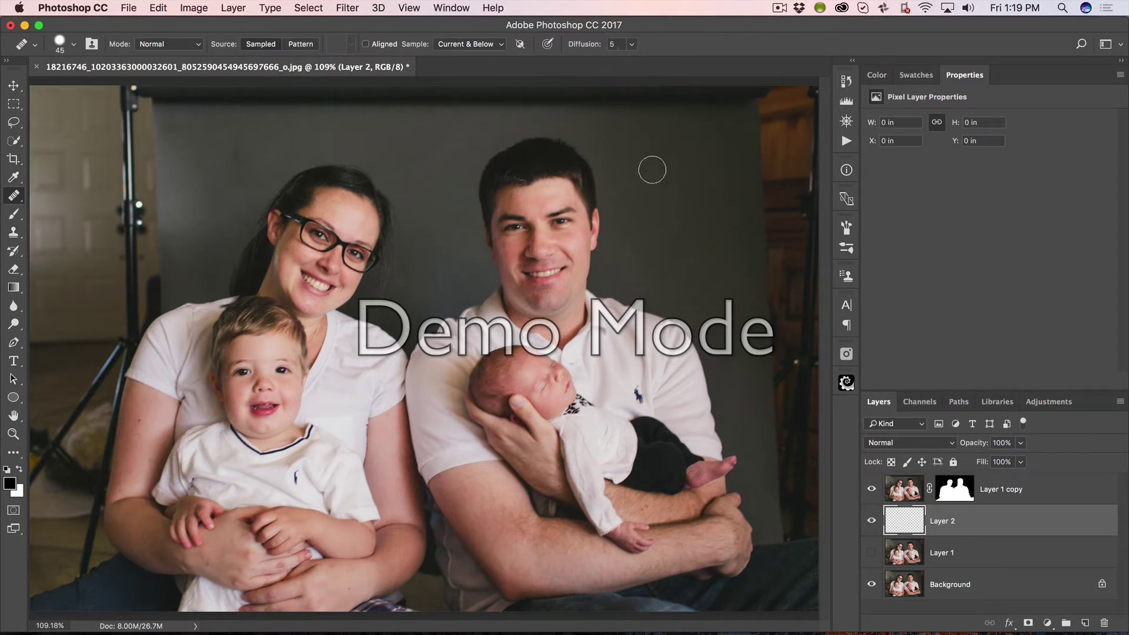
key("s")
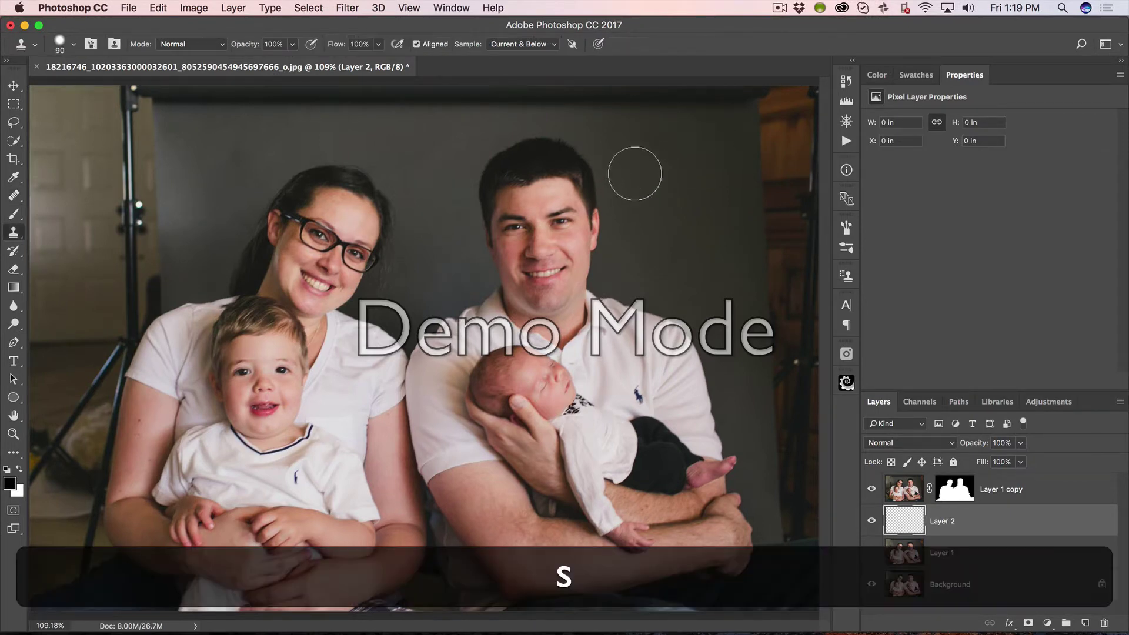
key("alt")
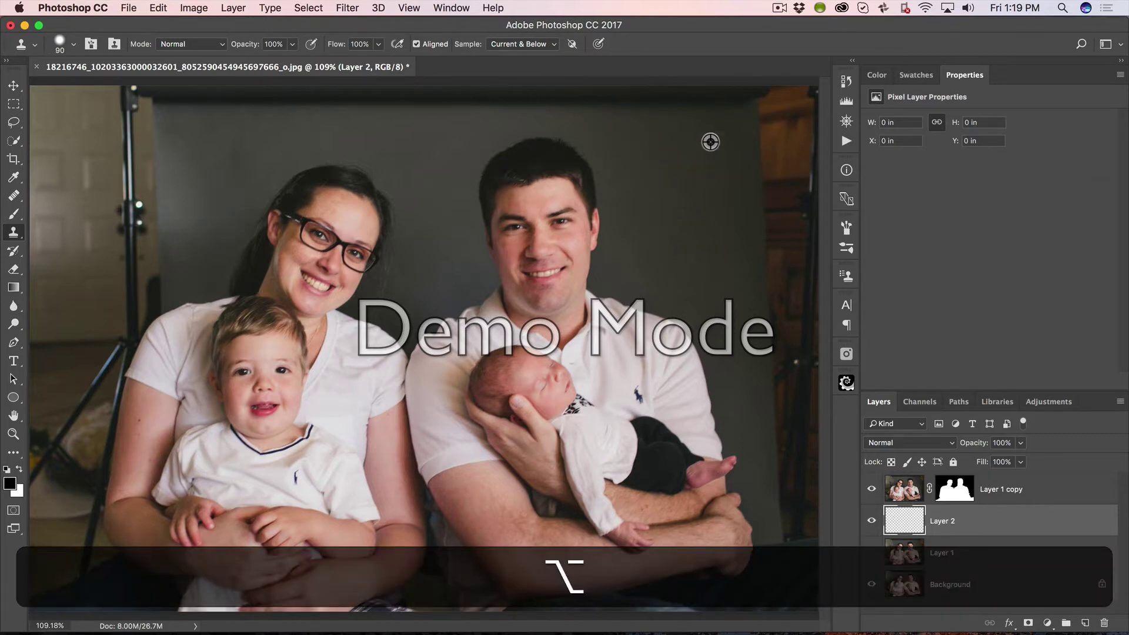
Clone the grey backdrop over the wooden furniture and light stand along the photo's right edge, including the upper corner
left_click(733, 130, "alt")
mouse_move(756, 145)
left_mouse_down()
mouse_move(788, 150)
mouse_move(765, 195)
mouse_move(773, 244)
mouse_move(774, 114)
mouse_move(749, 111)
mouse_move(818, 243)
mouse_move(707, 235)
mouse_move(804, 184)
mouse_move(783, 294)
mouse_move(798, 344)
mouse_move(789, 399)
mouse_move(753, 356)
left_mouse_up()
left_click(708, 249, "alt")
mouse_move(806, 490)
left_mouse_down()
mouse_move(801, 526)
mouse_move(819, 408)
left_mouse_up()
left_click(698, 252, "alt")
left_click(681, 230, "alt")
left_click(809, 373)
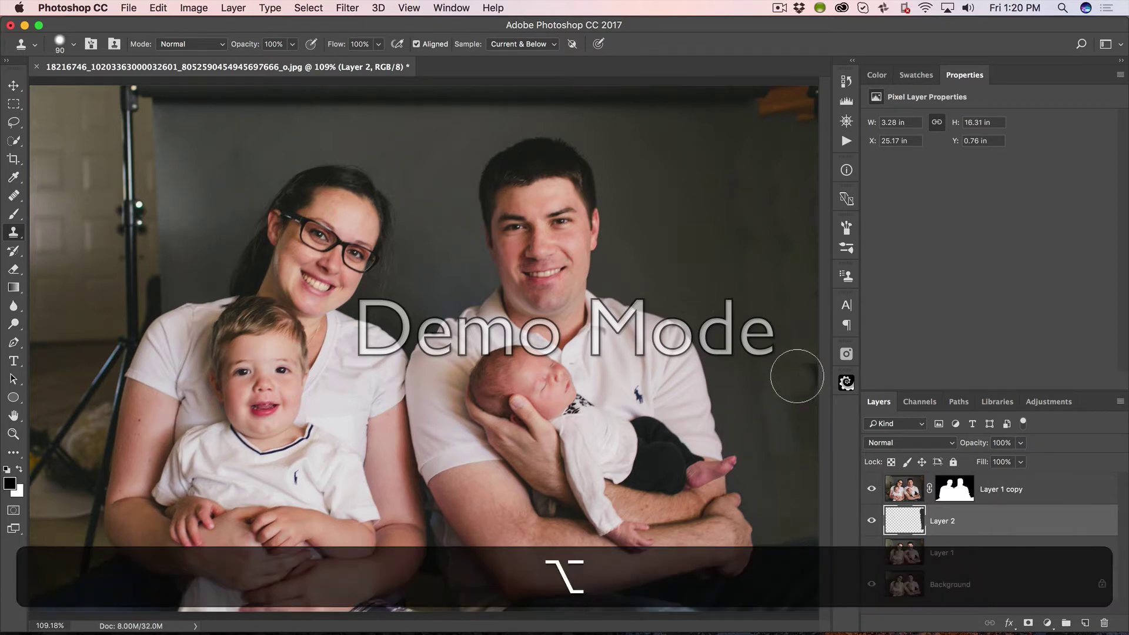
left_click(673, 162, "alt")
left_click_drag(770, 113, 787, 106)
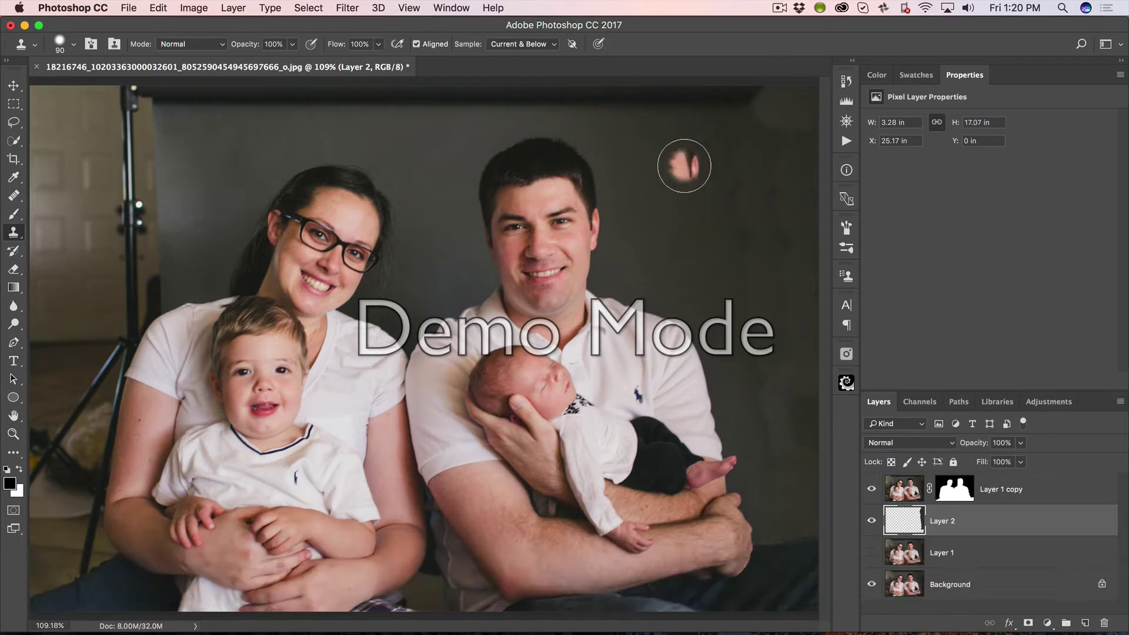
Undo the stray clone stroke on the backdrop beside the man's head and turn off the Clone Stamp's Aligned option
key("z")
mouse_move(681, 175)
left_mouse_down()
mouse_move(665, 184)
mouse_move(682, 194)
mouse_move(588, 287)
left_mouse_up()
key("space")
mouse_move(670, 168)
left_mouse_down()
mouse_move(582, 171)
mouse_move(569, 221)
left_mouse_up()
key("super+z")
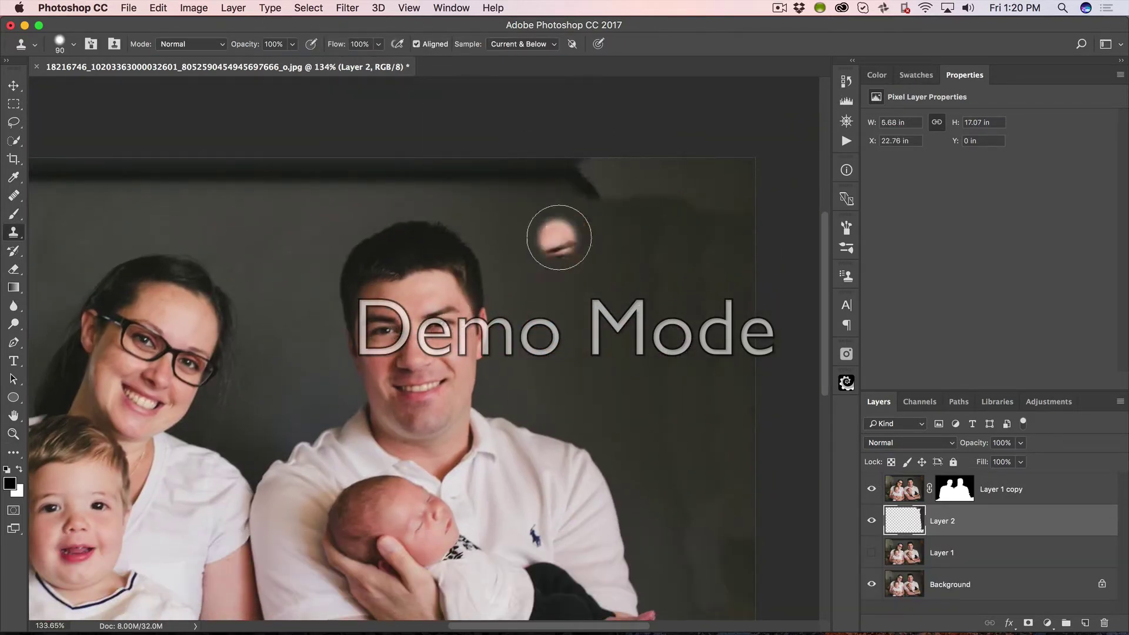
left_click(417, 44)
Clone plain backdrop over the dark roller bar along the photo's top edge and over the top of the left light stand
left_click(576, 184, "alt")
mouse_move(577, 184)
left_mouse_down()
mouse_move(595, 180)
mouse_move(454, 169)
mouse_move(338, 194)
left_mouse_up()
key("space")
left_click_drag(297, 227, 664, 259)
left_click(676, 296, "alt")
left_click_drag(679, 209, 631, 207)
mouse_move(677, 263)
left_mouse_down()
mouse_move(616, 214)
mouse_move(533, 227)
mouse_move(353, 210)
mouse_move(314, 193)
mouse_move(334, 236)
left_mouse_up()
left_click(429, 279, "alt")
left_click(432, 272, "alt")
left_click(413, 277, "alt")
left_click(406, 285, "alt")
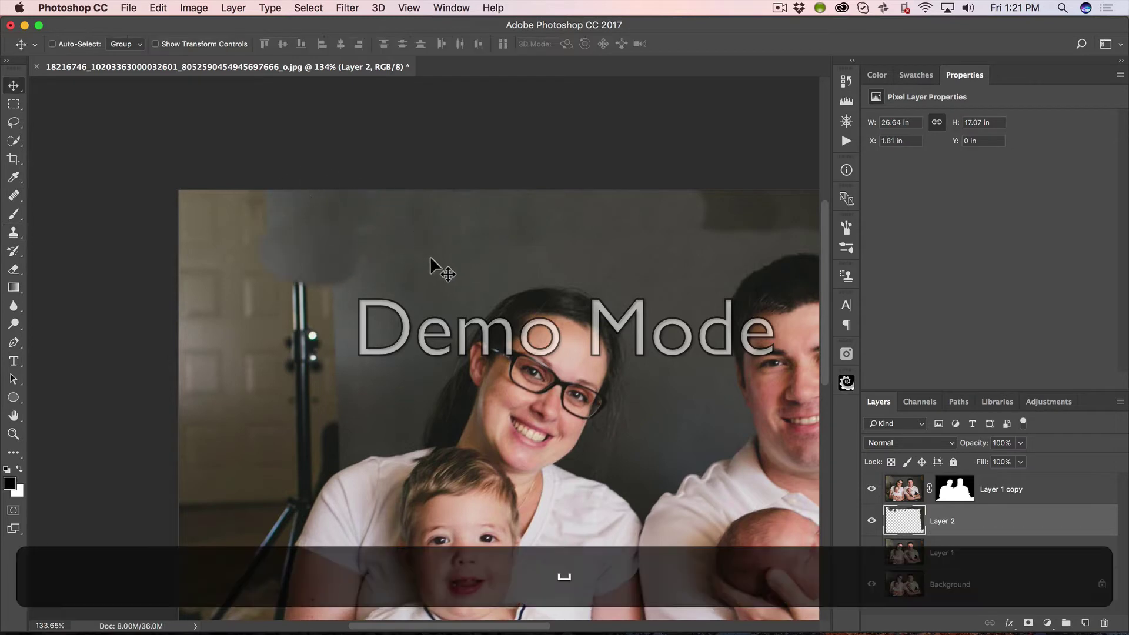
Clone the grey backdrop over the door and the upper part of the light stand along the photo's left edge
left_click_drag(435, 268, 464, 215)
key("b")
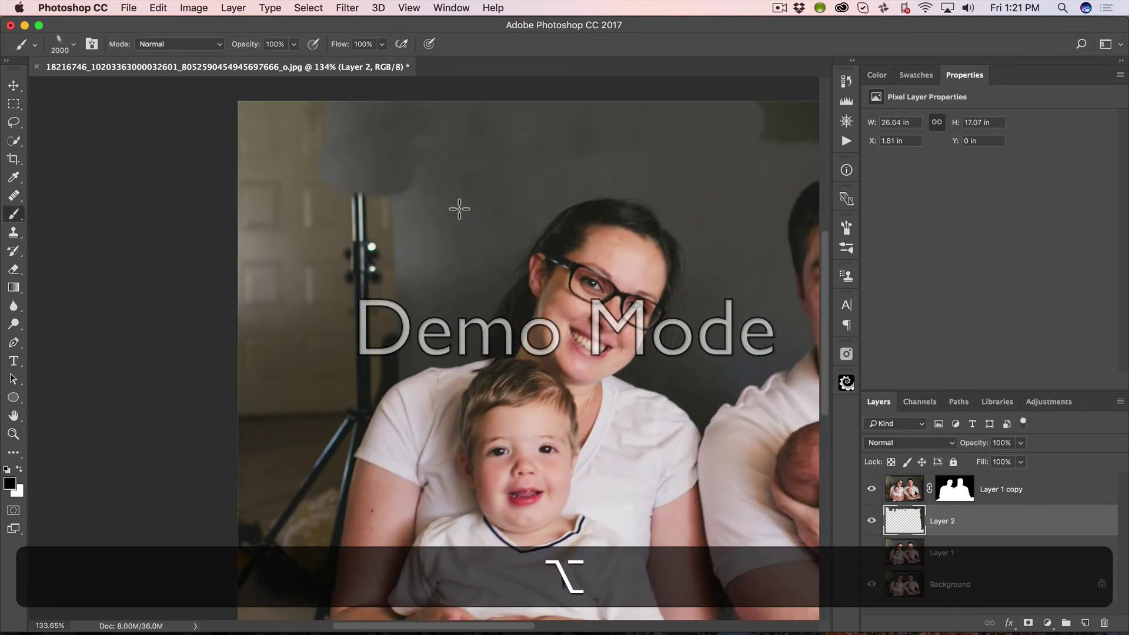
key("s")
left_click(462, 208, "alt")
left_click(463, 215, "alt")
mouse_move(406, 189)
left_mouse_down()
mouse_move(347, 158)
mouse_move(338, 124)
mouse_move(275, 112)
mouse_move(300, 203)
mouse_move(406, 236)
mouse_move(369, 267)
mouse_move(280, 250)
mouse_move(270, 202)
left_mouse_up()
key("alt")
left_click(500, 203, "alt")
left_click(365, 193, "alt")
left_click_drag(308, 300, 464, 253)
Clone the backdrop over the stand's lower legs and the floor clutter beside the woman's arm, down to the photo's lower edge
key("space")
left_click_drag(386, 331, 471, 189)
left_click(482, 143, "alt")
mouse_move(475, 236)
left_mouse_down()
mouse_move(383, 282)
mouse_move(362, 274)
left_mouse_up()
key("space")
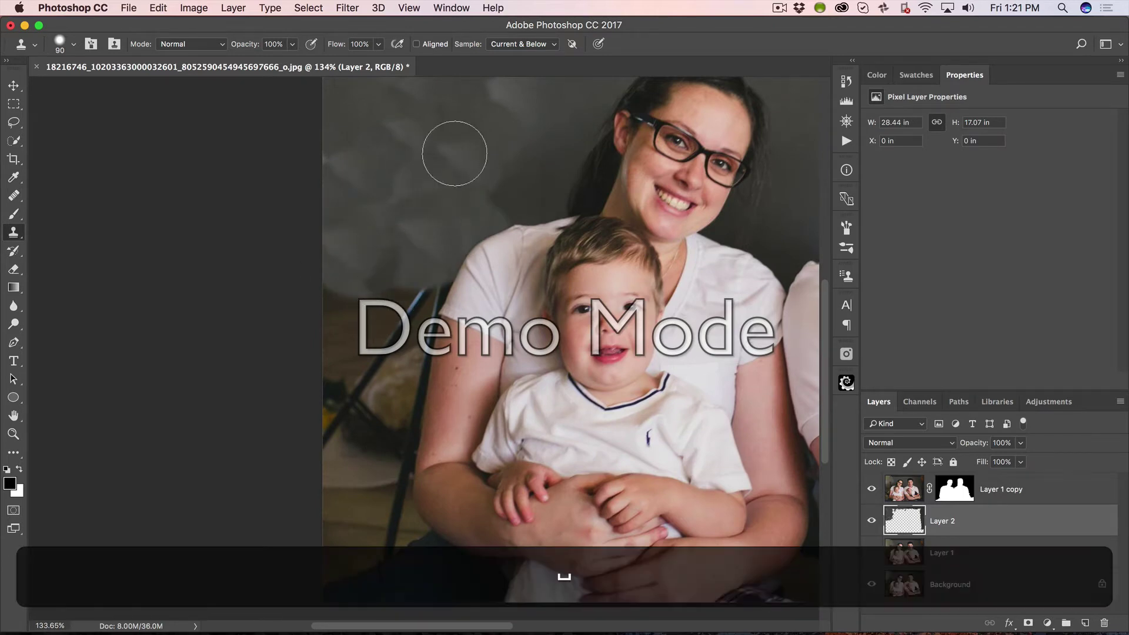
left_click(485, 122, "alt")
left_click_drag(415, 333, 371, 382)
mouse_move(396, 428)
left_mouse_down()
mouse_move(350, 483)
mouse_move(368, 524)
left_mouse_up()
scroll(454, 304, "down", 5)
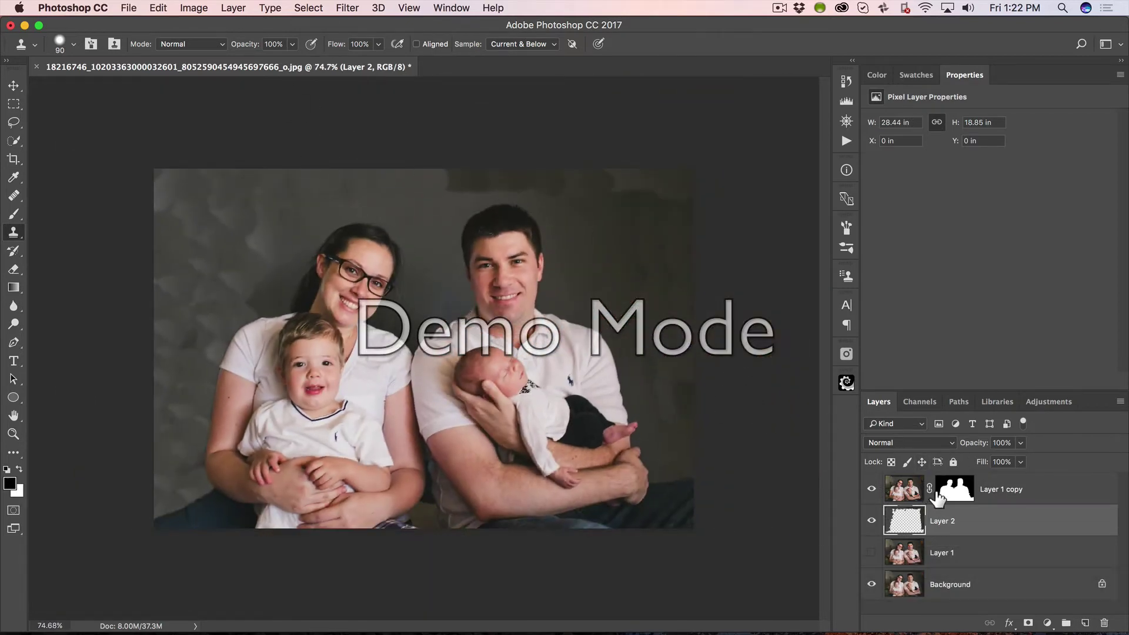
Hide the masked Layer 1 copy and clone backdrop on Layer 2 over the left edge of the woman's hair, shoulder and arm
left_click(872, 491)
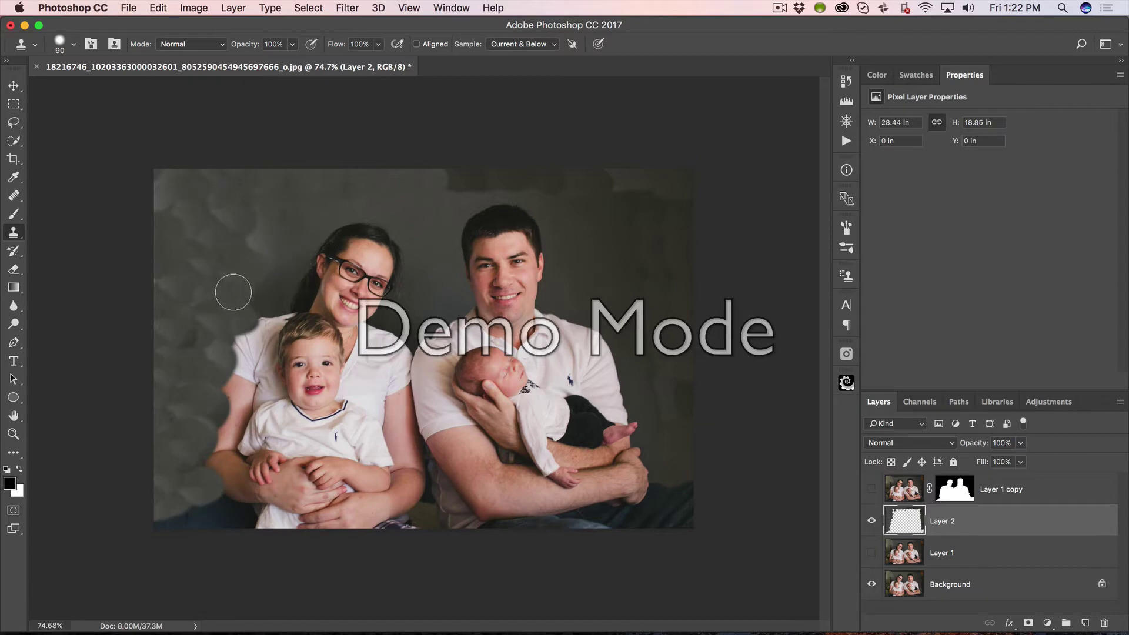
key("alt")
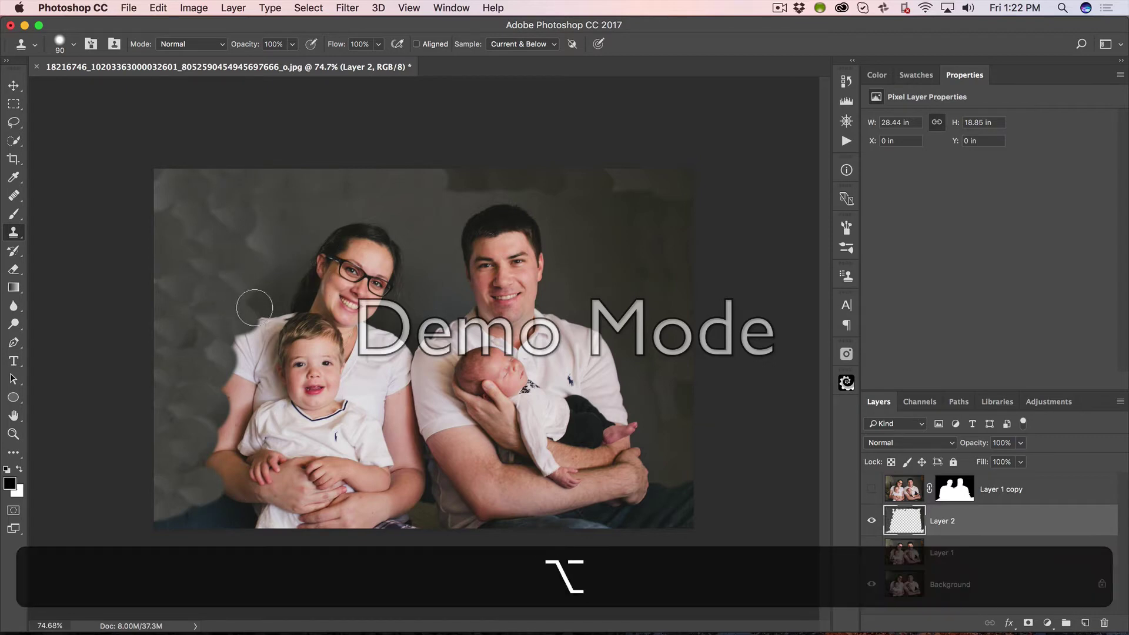
mouse_move(261, 308)
left_mouse_down()
mouse_move(286, 304)
mouse_move(274, 311)
mouse_move(291, 270)
left_mouse_up()
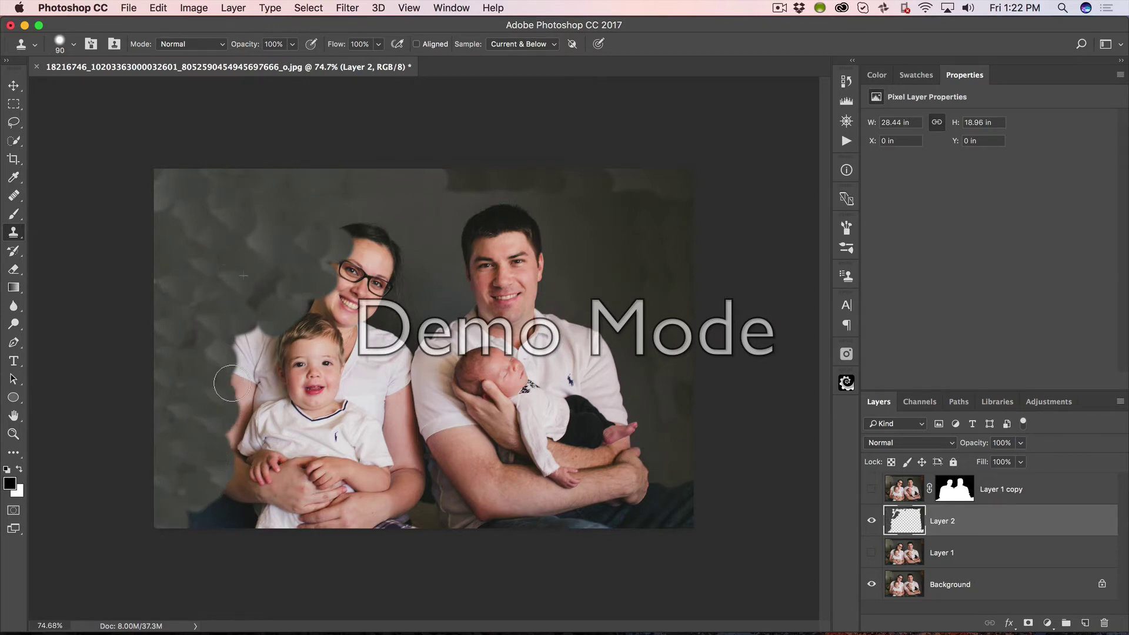
mouse_move(228, 368)
left_mouse_down()
mouse_move(241, 347)
mouse_move(232, 326)
left_mouse_up()
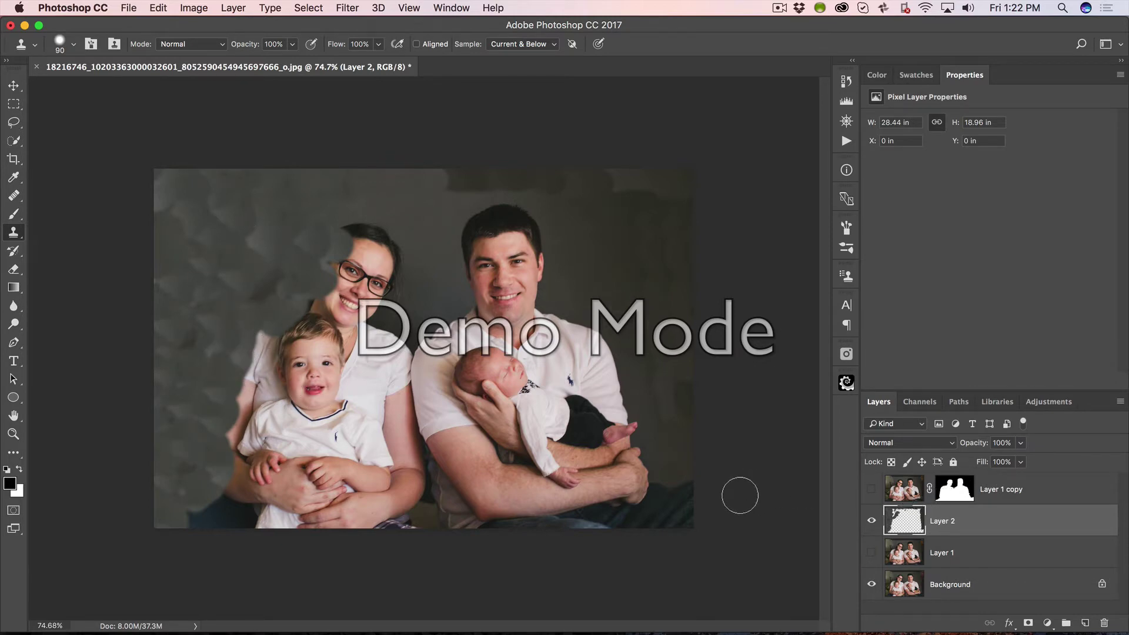
Heal the dark cloned patch along the backdrop's top edge above the man, using the Healing Brush at size 125
key("j")
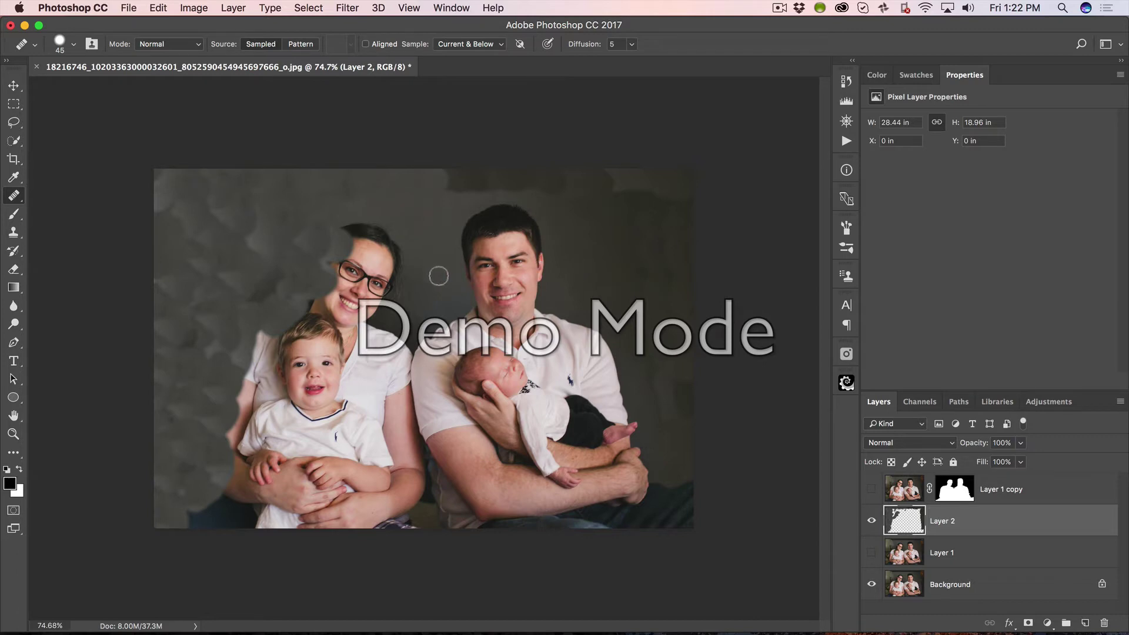
key("bracketright")
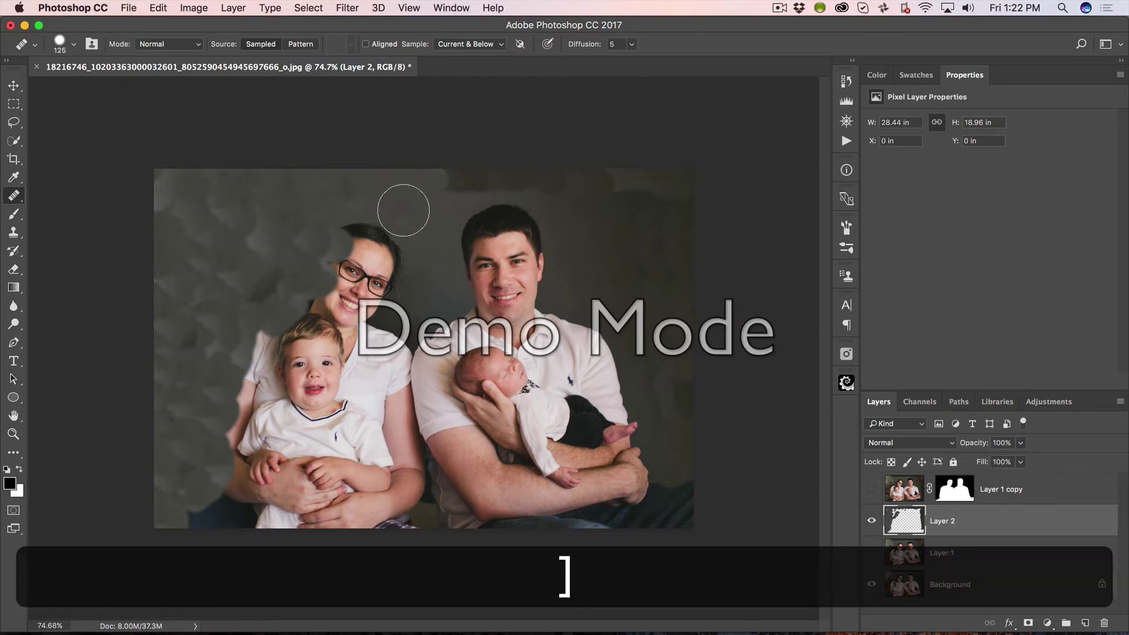
key("alt")
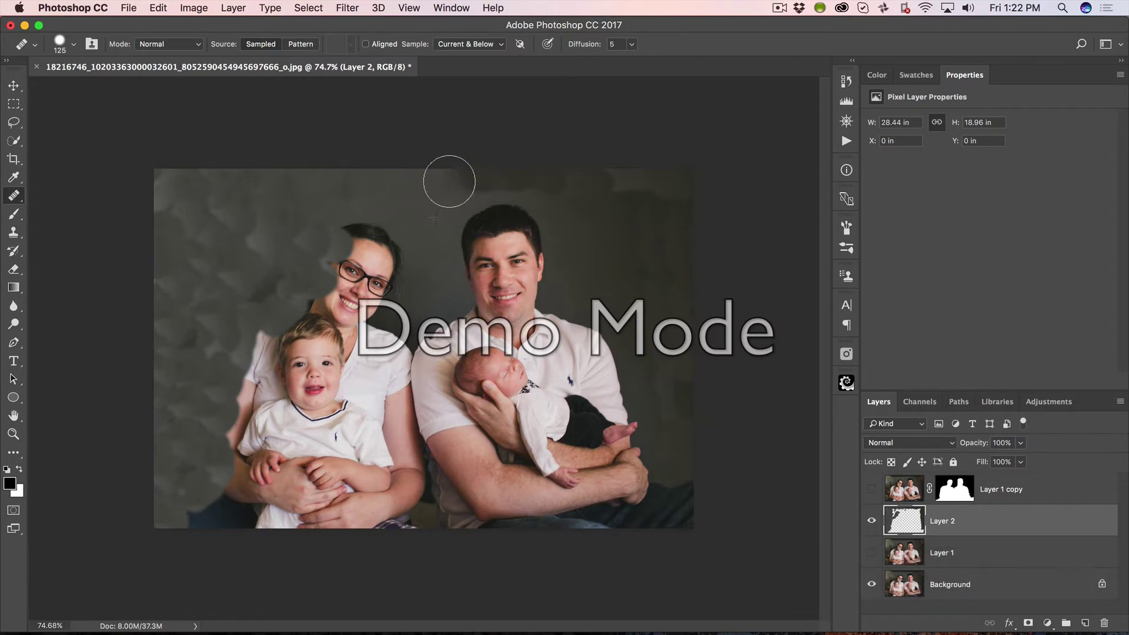
mouse_move(474, 185)
left_mouse_down()
mouse_move(448, 172)
mouse_move(503, 176)
mouse_move(436, 185)
mouse_move(552, 178)
mouse_move(494, 184)
mouse_move(486, 171)
mouse_move(589, 189)
left_mouse_up()
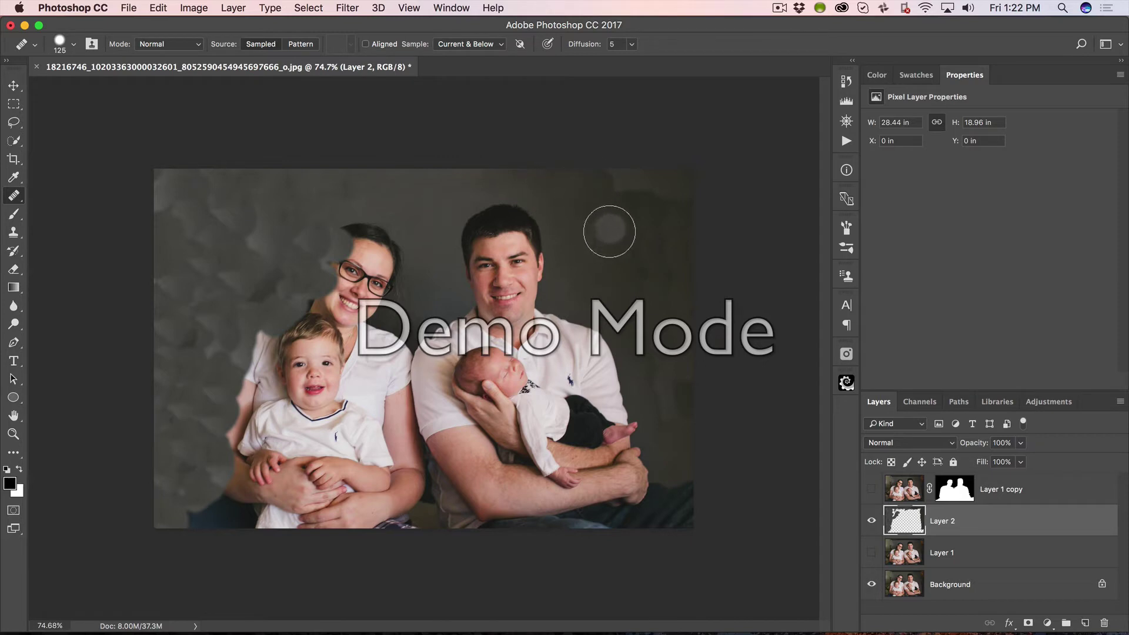
key("alt")
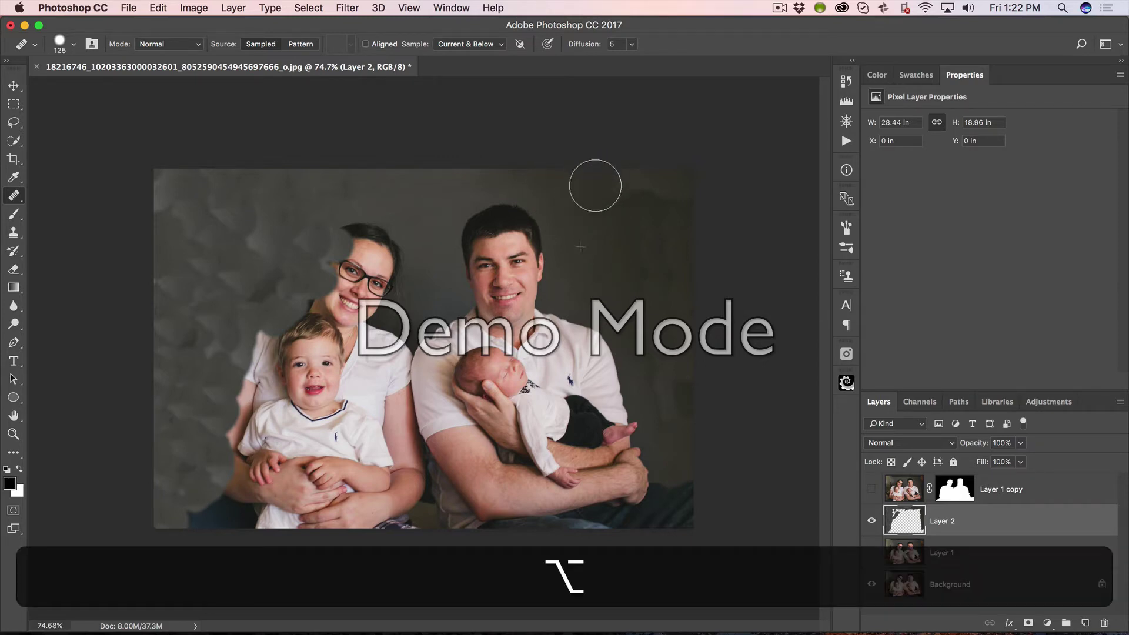
left_click_drag(595, 187, 605, 181)
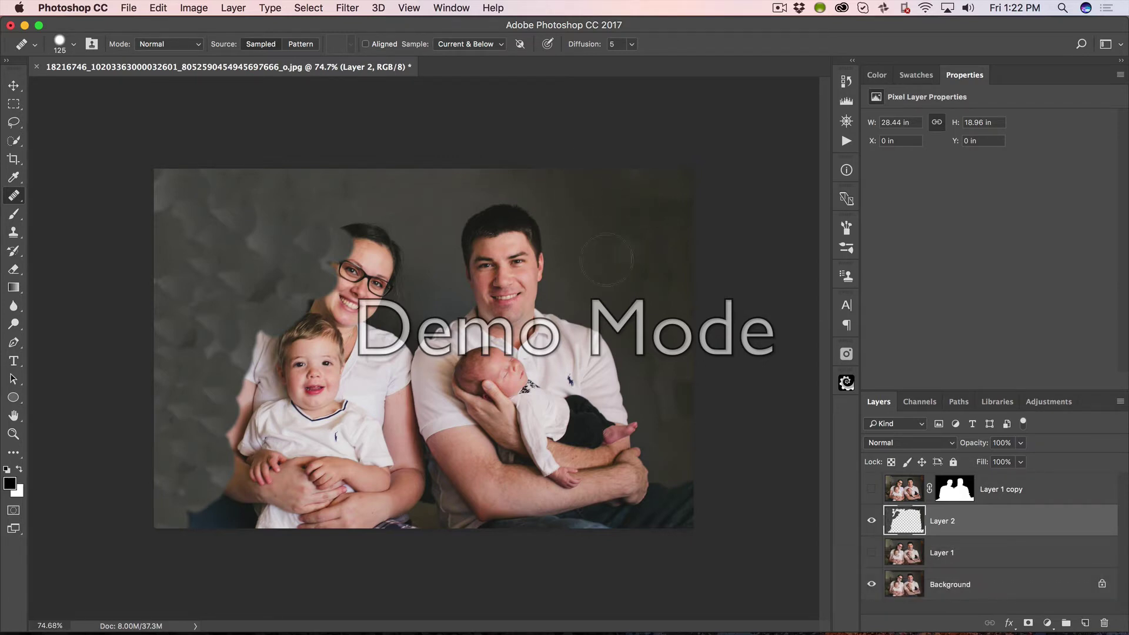
Heal the uneven backdrop tones beside the man's head and shoulder with nearby samples, and undo the last stroke
key("alt")
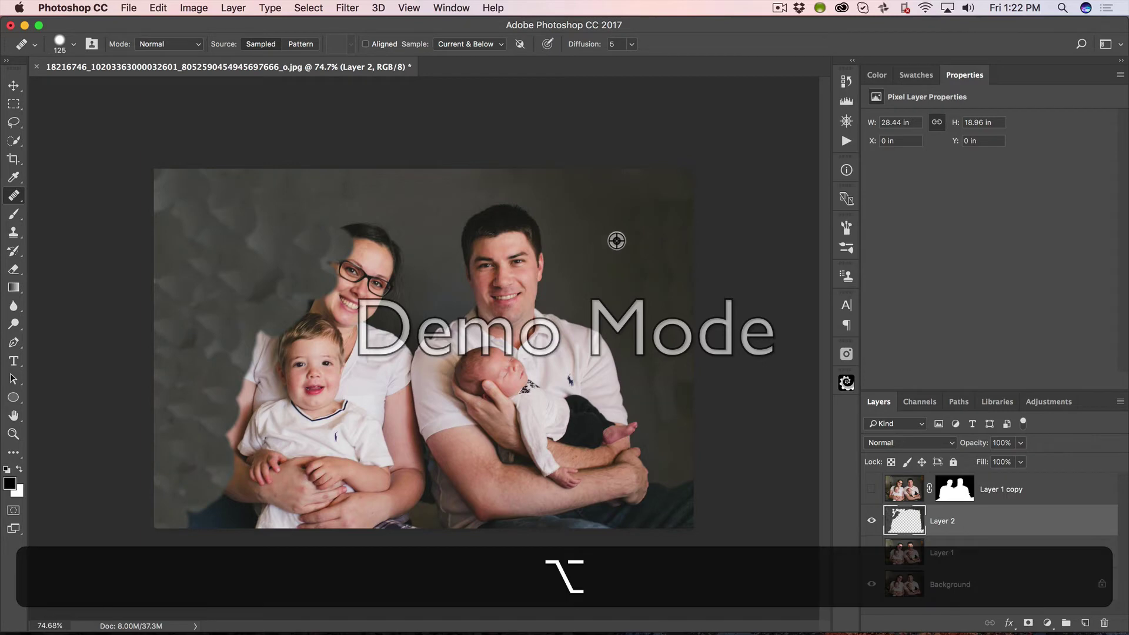
left_click(597, 266, "alt")
left_click(655, 285)
left_click(682, 317, "alt")
left_click(592, 286)
left_click(612, 262, "alt")
key("alt+super+z")
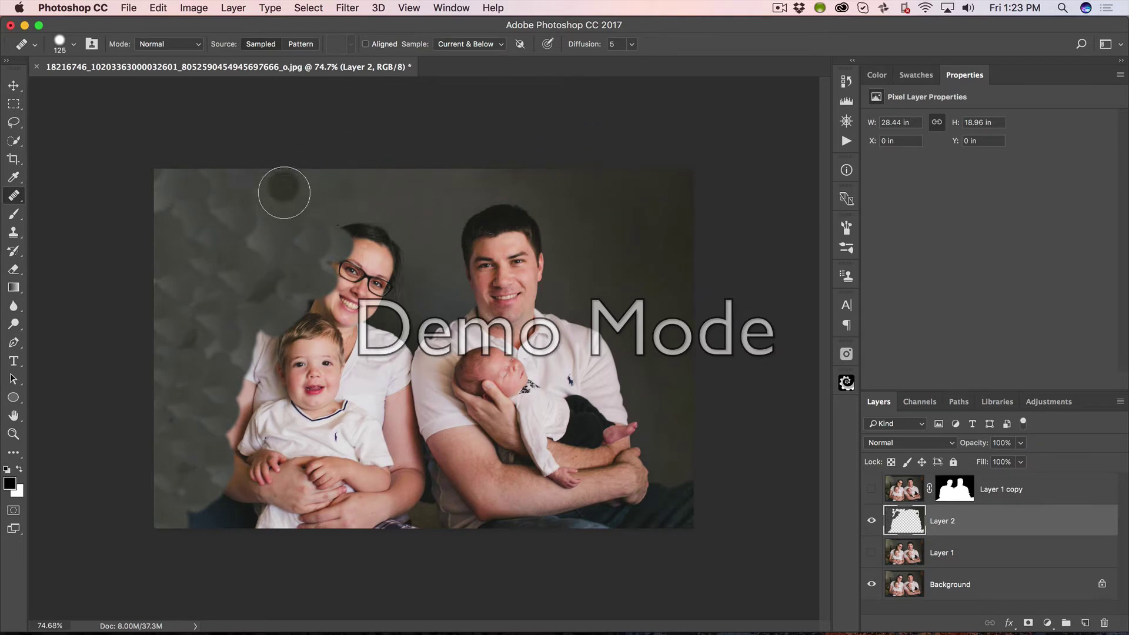
Heal the backdrop above the woman, check it with the masked copy and Layer 2 toggled, and undo the strokes over her hair
mouse_move(290, 196)
left_mouse_down()
mouse_move(264, 188)
mouse_move(303, 179)
mouse_move(278, 188)
mouse_move(287, 171)
mouse_move(266, 215)
mouse_move(294, 187)
mouse_move(312, 216)
mouse_move(329, 177)
mouse_move(195, 199)
mouse_move(329, 265)
mouse_move(296, 339)
mouse_move(288, 284)
mouse_move(319, 289)
mouse_move(313, 250)
mouse_move(395, 230)
mouse_move(348, 213)
mouse_move(447, 246)
mouse_move(447, 194)
mouse_move(431, 243)
mouse_move(405, 237)
left_mouse_up()
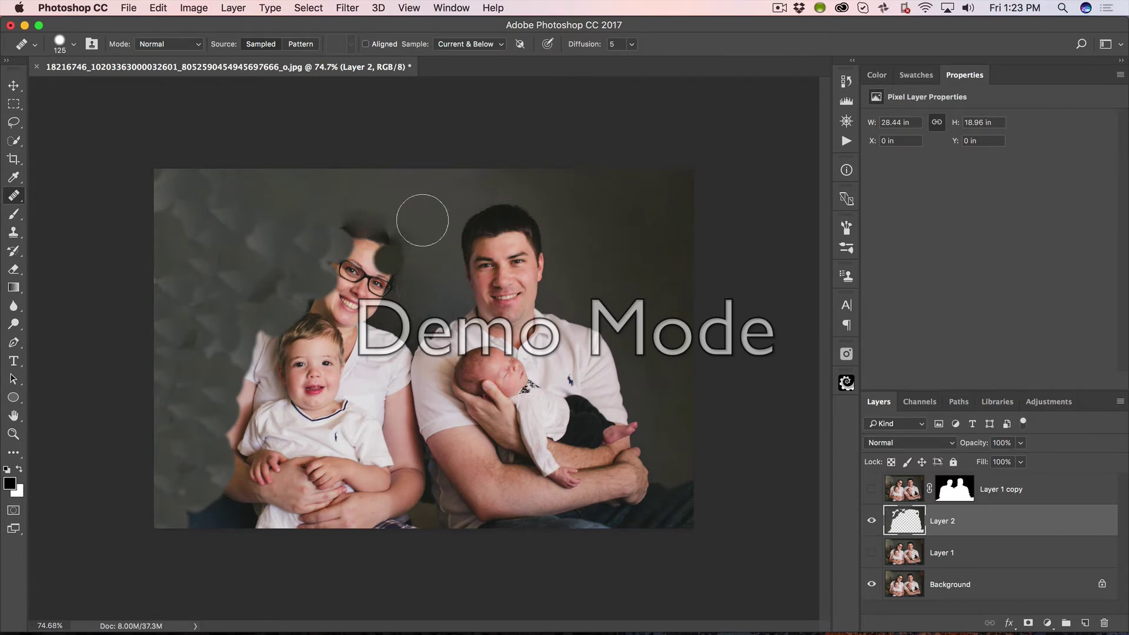
left_click(872, 489)
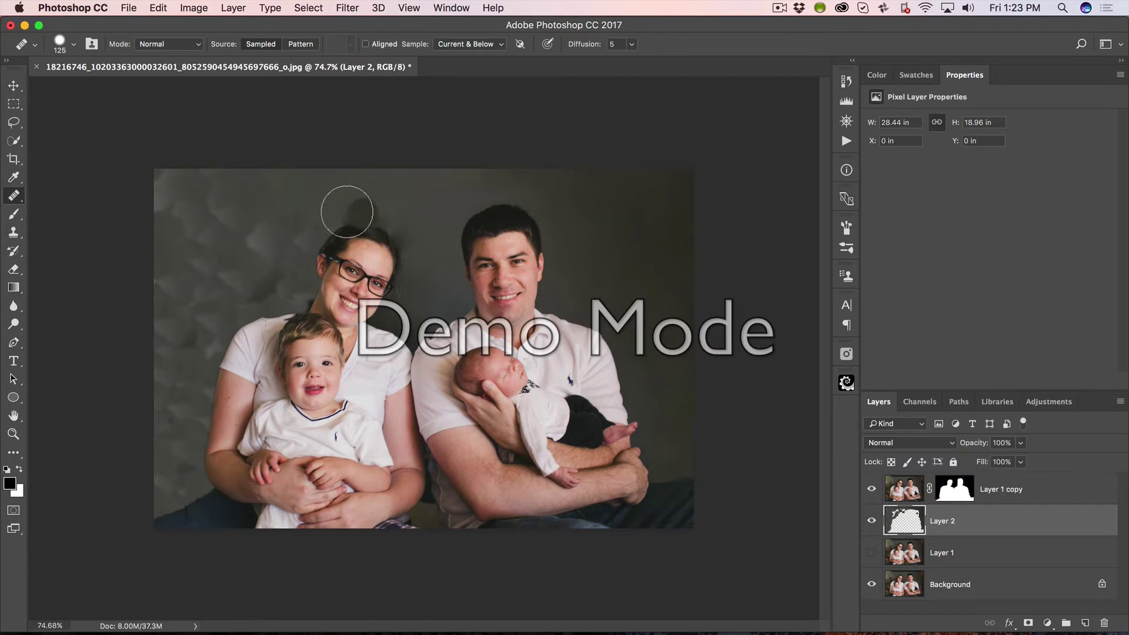
left_click(871, 522)
left_click(871, 522)
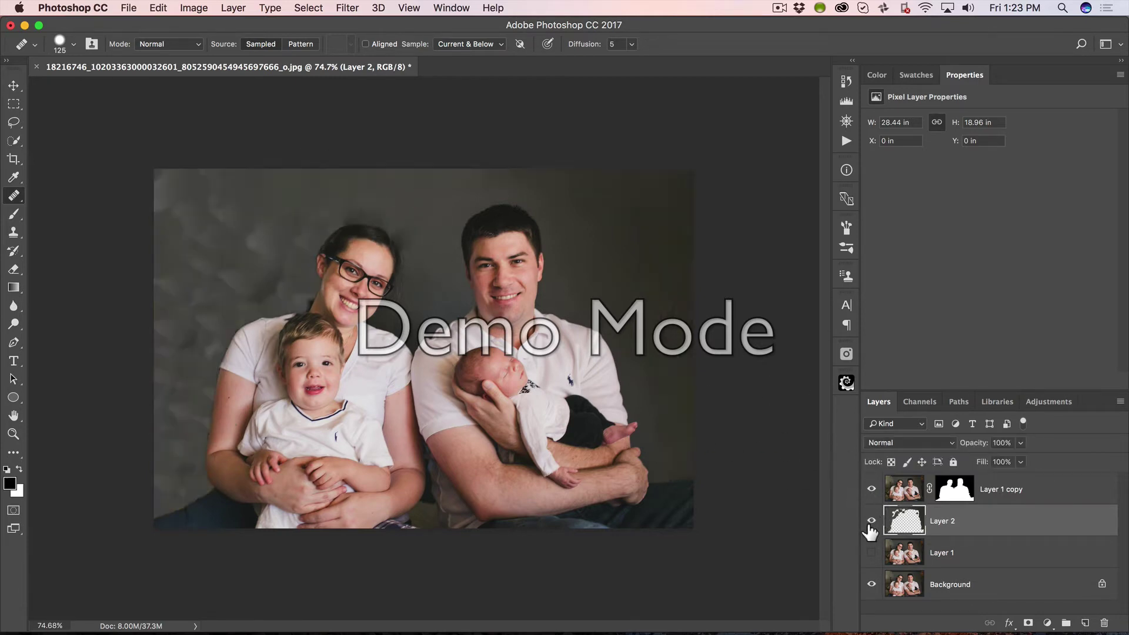
left_click(872, 490)
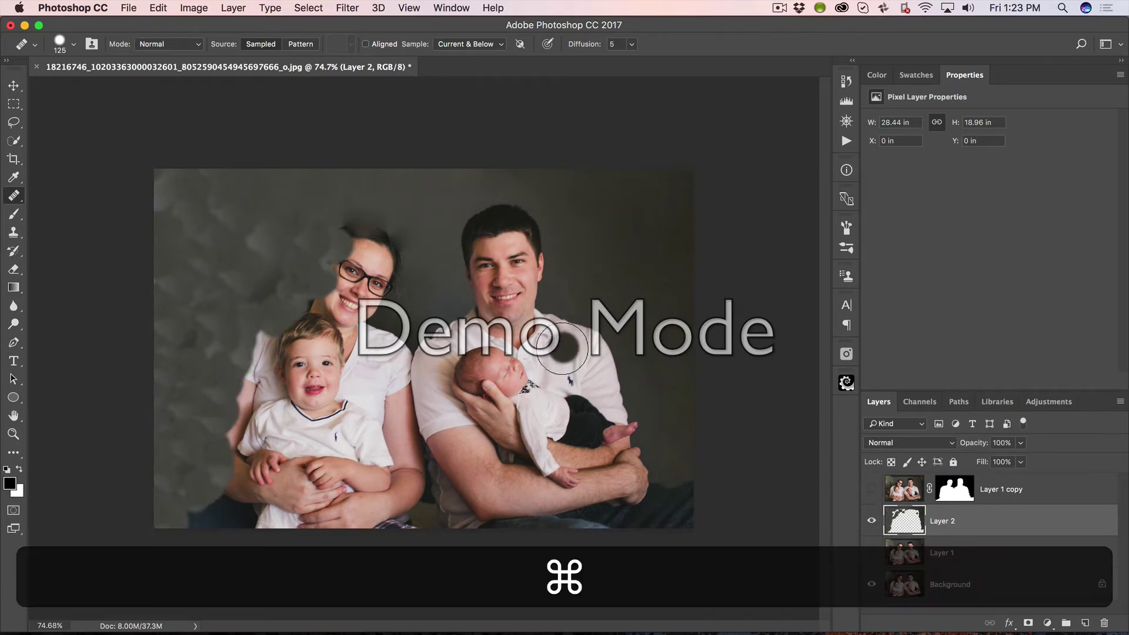
key("alt+super+z")
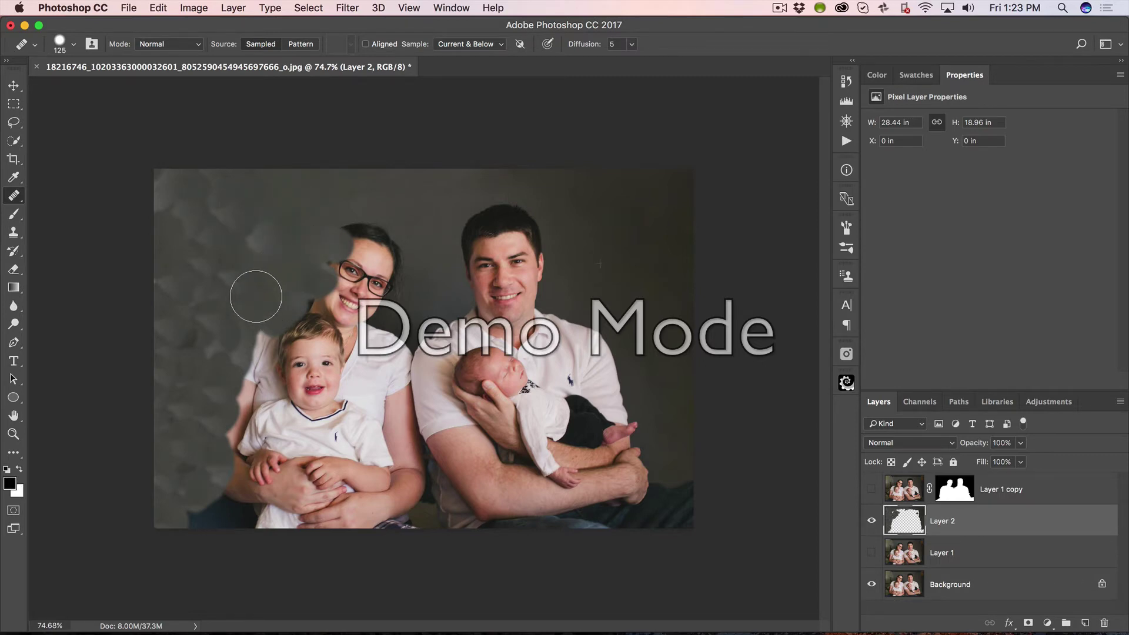
Heal the blotchy backdrop beside the woman, undo the stray stroke, and check the result with the masked copy shown briefly
mouse_move(268, 297)
left_mouse_down()
mouse_move(288, 232)
mouse_move(305, 217)
mouse_move(261, 249)
mouse_move(256, 327)
mouse_move(222, 366)
mouse_move(221, 296)
mouse_move(228, 333)
mouse_move(191, 459)
left_mouse_up()
key("alt+super+z")
left_click(872, 491)
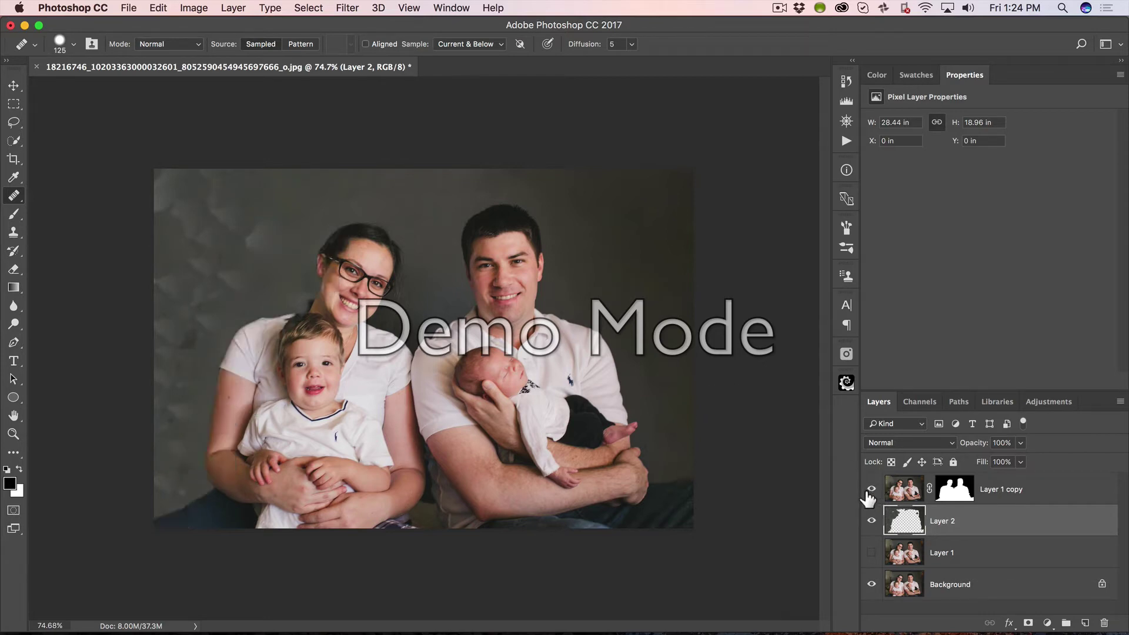
left_click(871, 491)
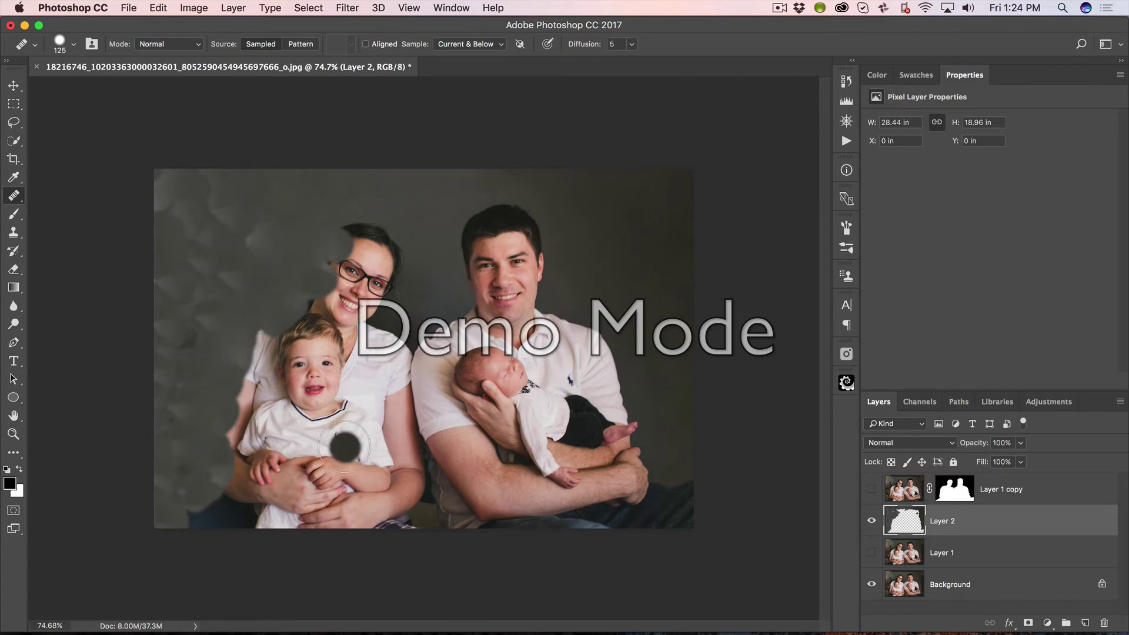
Heal the blotchy clone marks in the backdrop's upper-left area, up to the woman's head
key("space")
key("super+space")
left_click_drag(320, 403, 365, 360)
key("space")
mouse_move(285, 234)
left_mouse_down()
mouse_move(483, 483)
mouse_move(498, 554)
mouse_move(481, 545)
left_mouse_up()
left_click(437, 290)
mouse_move(415, 263)
left_mouse_down()
mouse_move(390, 267)
mouse_move(327, 345)
mouse_move(272, 252)
mouse_move(270, 214)
mouse_move(235, 192)
mouse_move(146, 194)
mouse_move(227, 292)
left_mouse_up()
left_click_drag(250, 339, 322, 415)
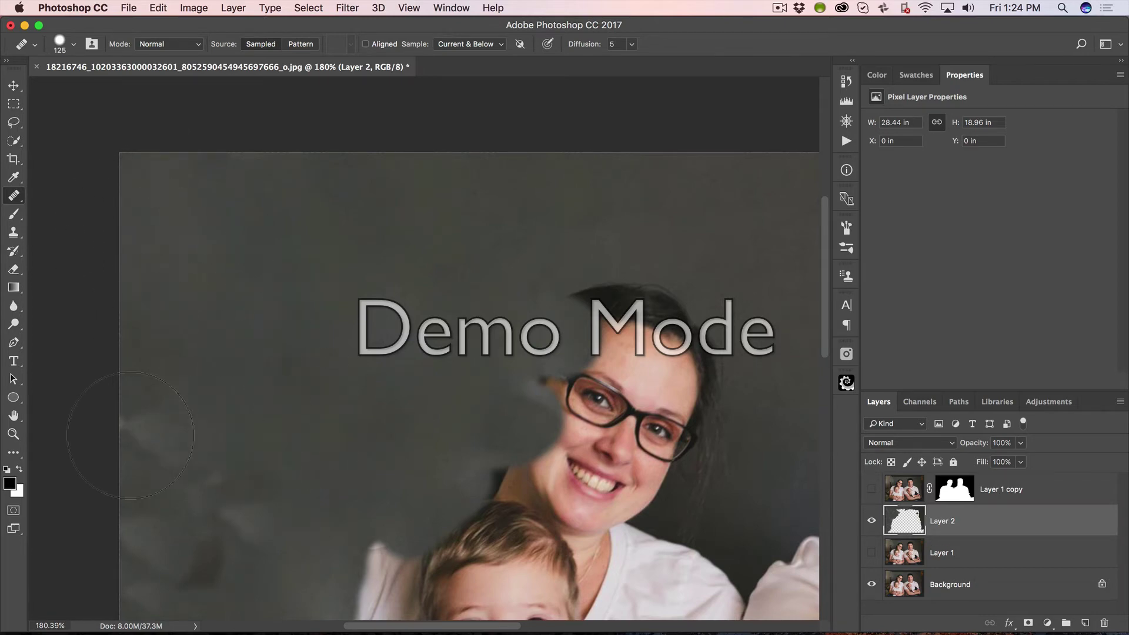
Heal the remaining clone marks along the photo's left edge, beside the woman's shoulder and arm
left_click_drag(403, 315, 526, 106)
mouse_move(447, 264)
left_mouse_down()
mouse_move(384, 277)
mouse_move(311, 315)
mouse_move(402, 345)
mouse_move(366, 313)
mouse_move(304, 311)
mouse_move(456, 381)
mouse_move(473, 363)
mouse_move(370, 418)
left_mouse_up()
mouse_move(382, 218)
left_mouse_down()
mouse_move(380, 150)
mouse_move(359, 88)
left_mouse_up()
left_click_drag(353, 276, 412, 376)
mouse_move(289, 304)
left_mouse_down()
mouse_move(318, 404)
mouse_move(298, 386)
mouse_move(301, 465)
mouse_move(334, 452)
mouse_move(263, 518)
mouse_move(257, 540)
mouse_move(353, 456)
mouse_move(368, 422)
left_mouse_up()
left_click_drag(305, 212, 300, 327)
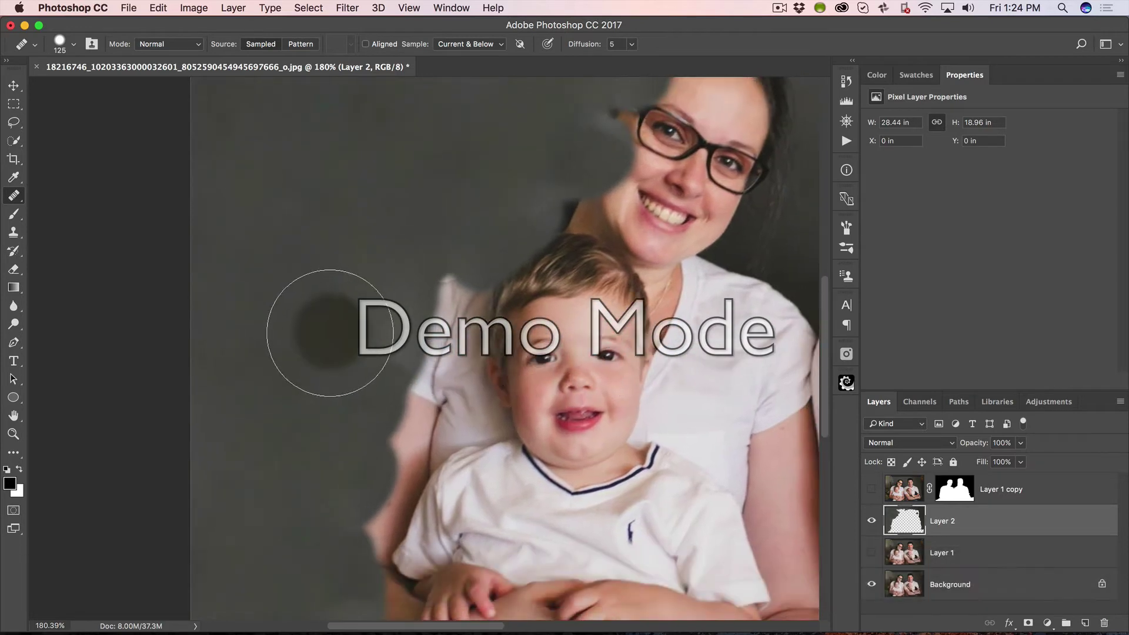
Reduce the Healing Brush size to 60 and touch up the backdrop between the photo's left edge and the woman's face
key("bracketleft")
key("bracketleft")
key("bracketleft")
key("bracketleft")
key("bracketleft")
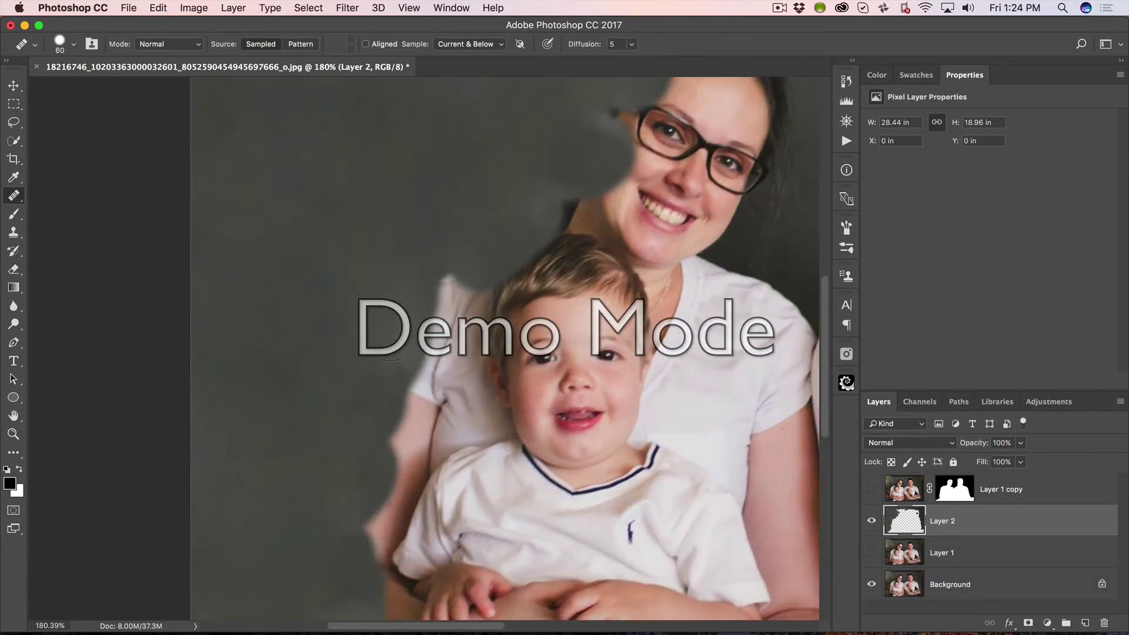
left_click(473, 194)
mouse_move(494, 171)
left_mouse_down()
mouse_move(529, 247)
mouse_move(494, 259)
left_mouse_up()
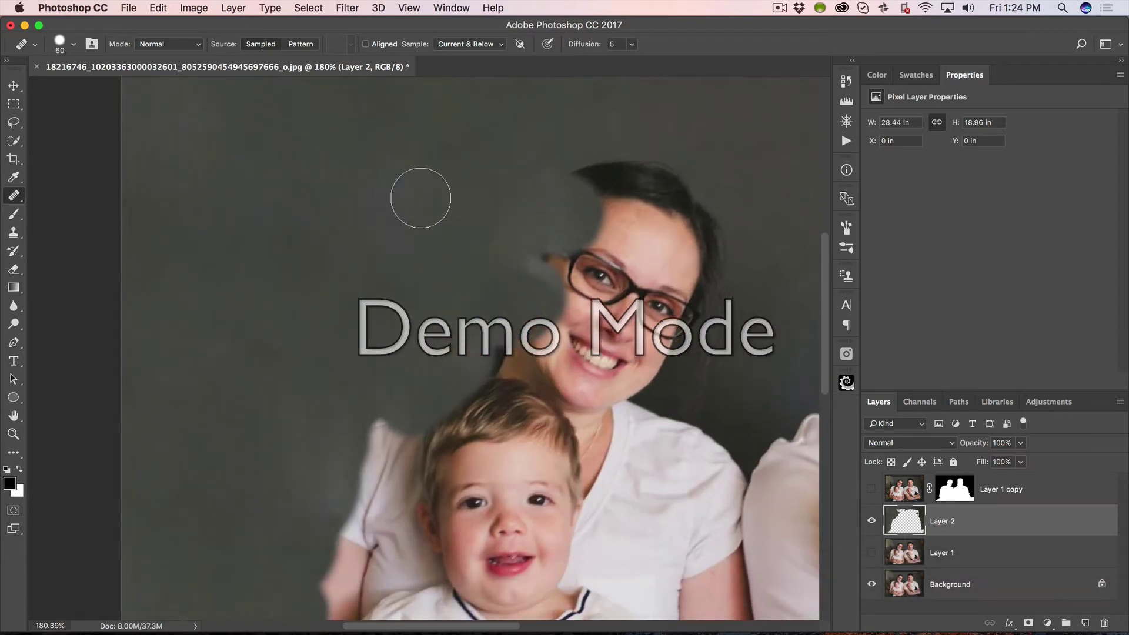
Examine the healed backdrop up close on both sides of the family, along the lower edge and above the woman's head
left_click_drag(347, 307, 431, 114)
left_click_drag(275, 434, 406, 233)
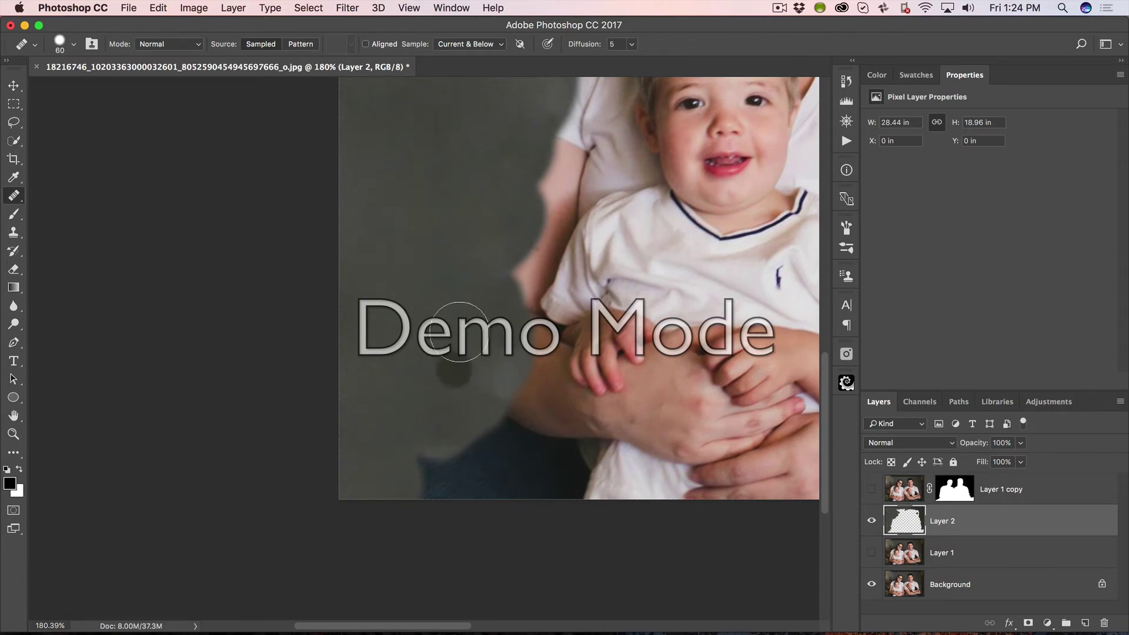
left_click_drag(466, 322, 89, 171)
left_click_drag(592, 345, 176, 519)
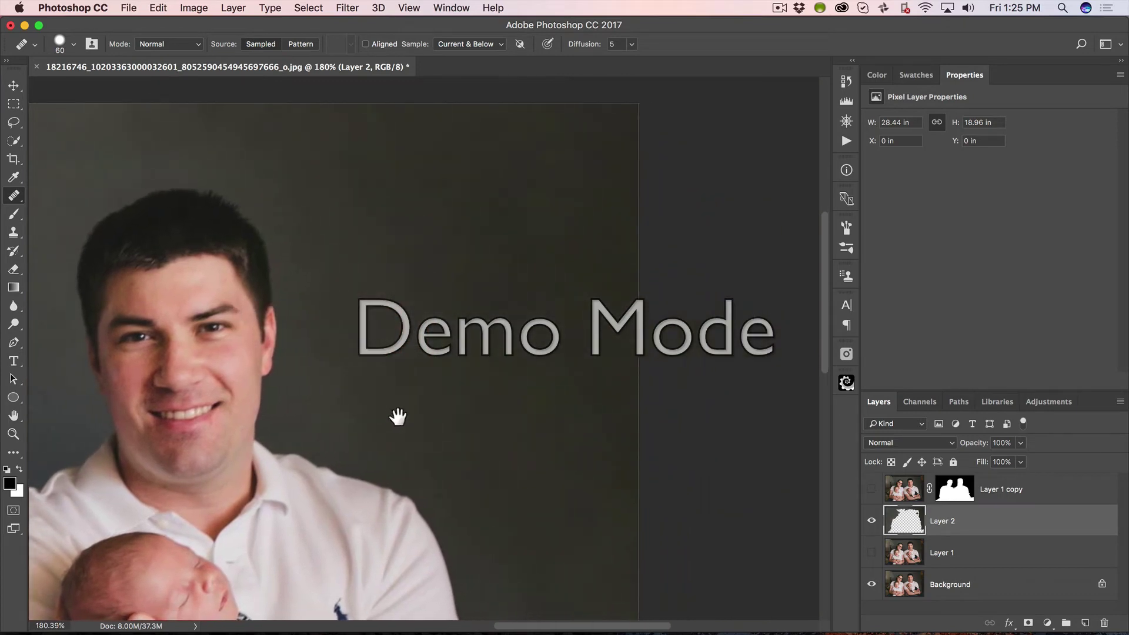
left_click_drag(393, 421, 469, 229)
scroll(572, 433, "down", 10)
scroll(574, 280, "left", 3)
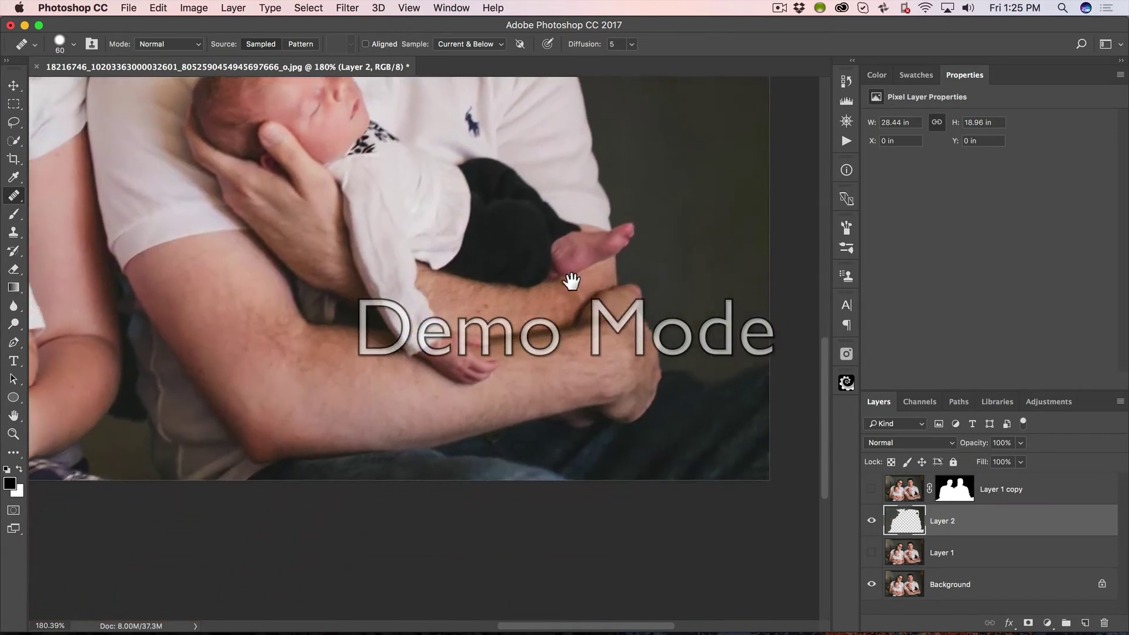
key("space")
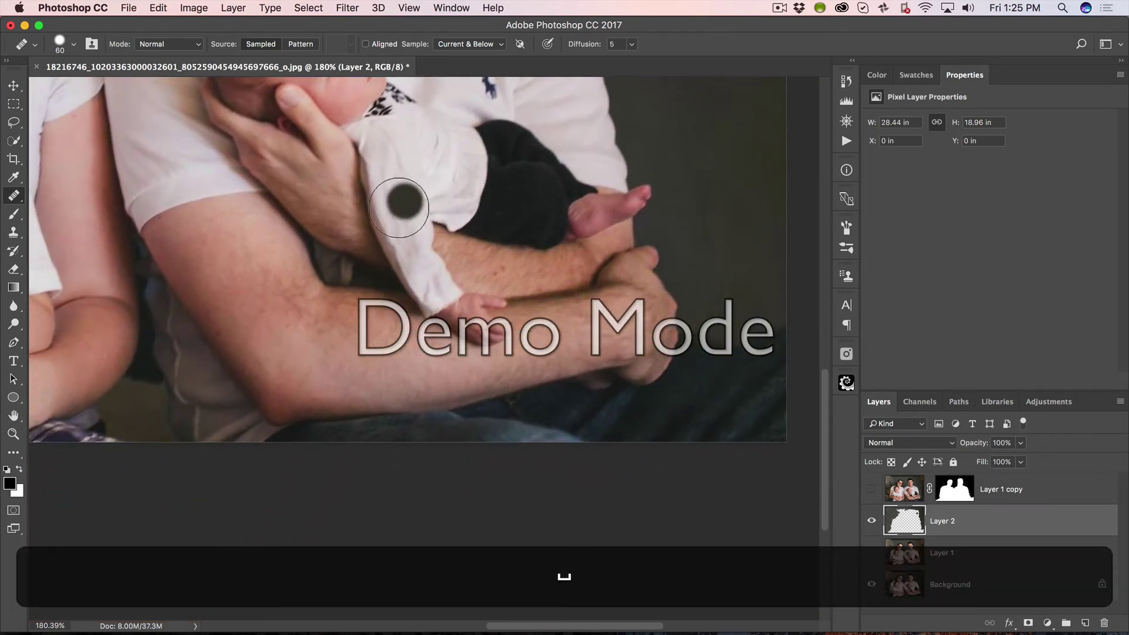
left_click_drag(312, 203, 662, 470)
scroll(435, 315, "up", 5)
scroll(412, 294, "left", 4)
scroll(382, 312, "right", 5)
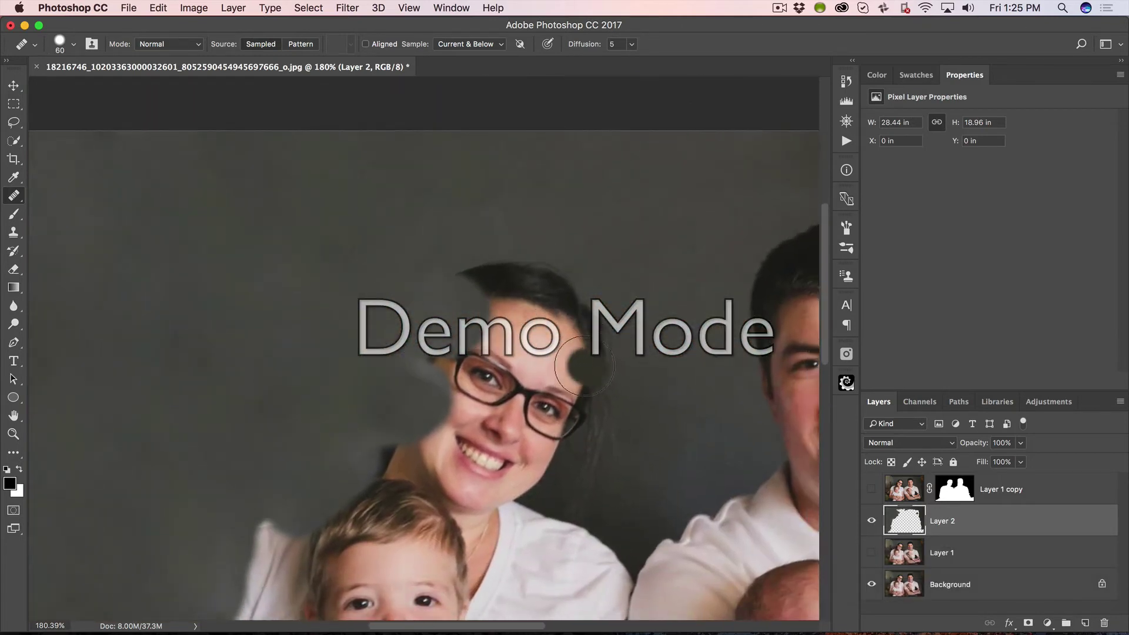
key("super")
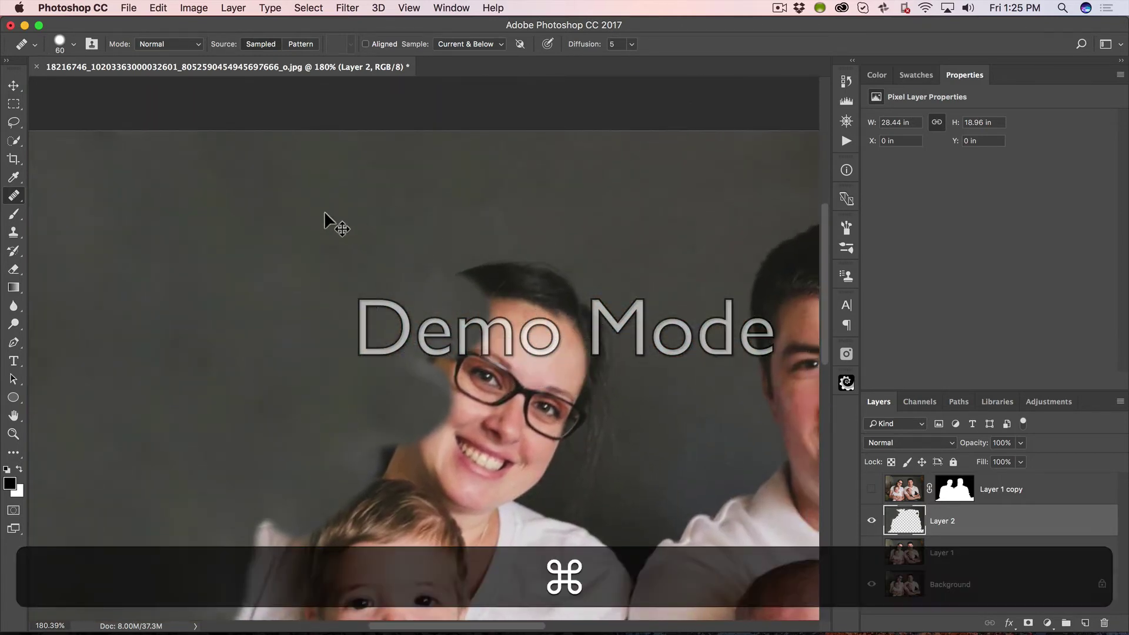
key("j")
key("alt+j")
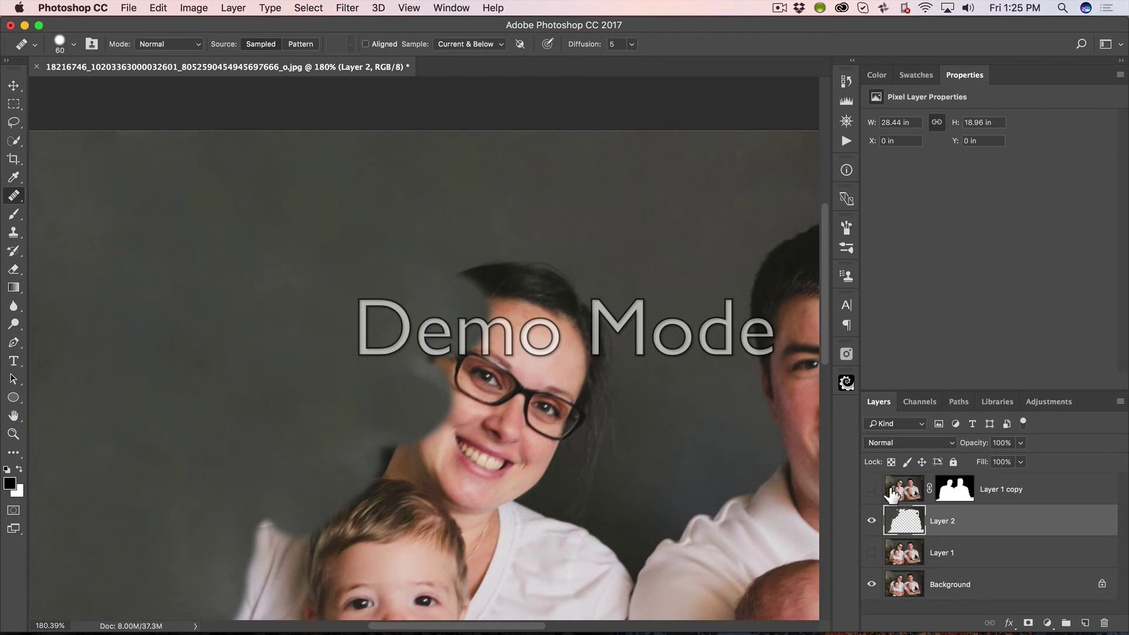
Show the masked Layer 1 copy again and view the whole photo with the family over the repaired backdrop
left_click(872, 490)
left_click(542, 419)
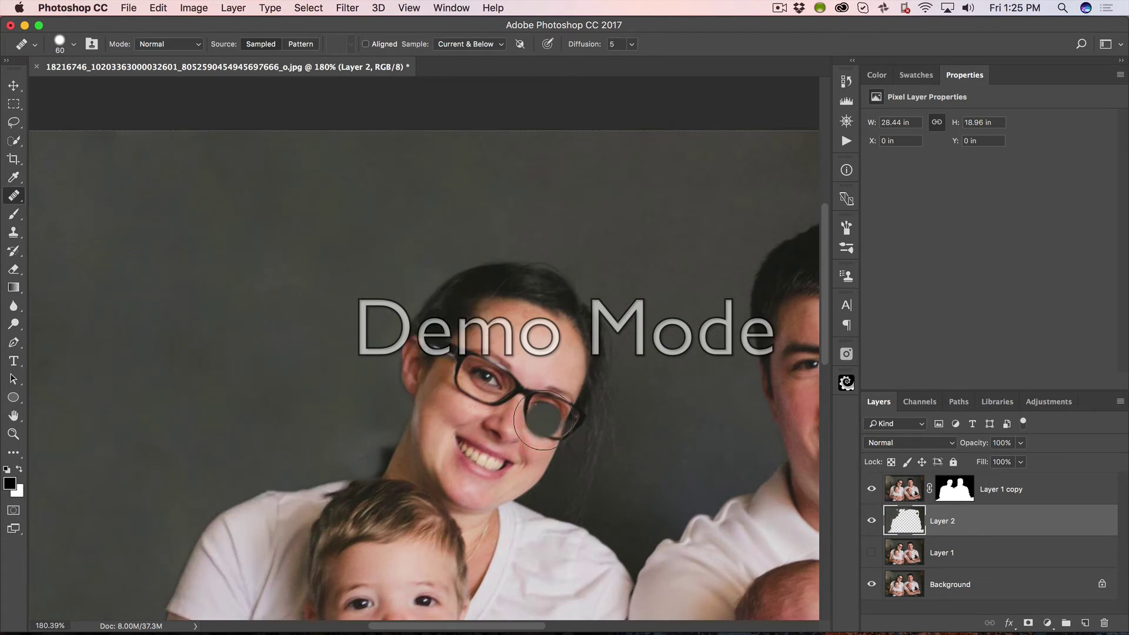
scroll(542, 418, "down", 5, "alt")
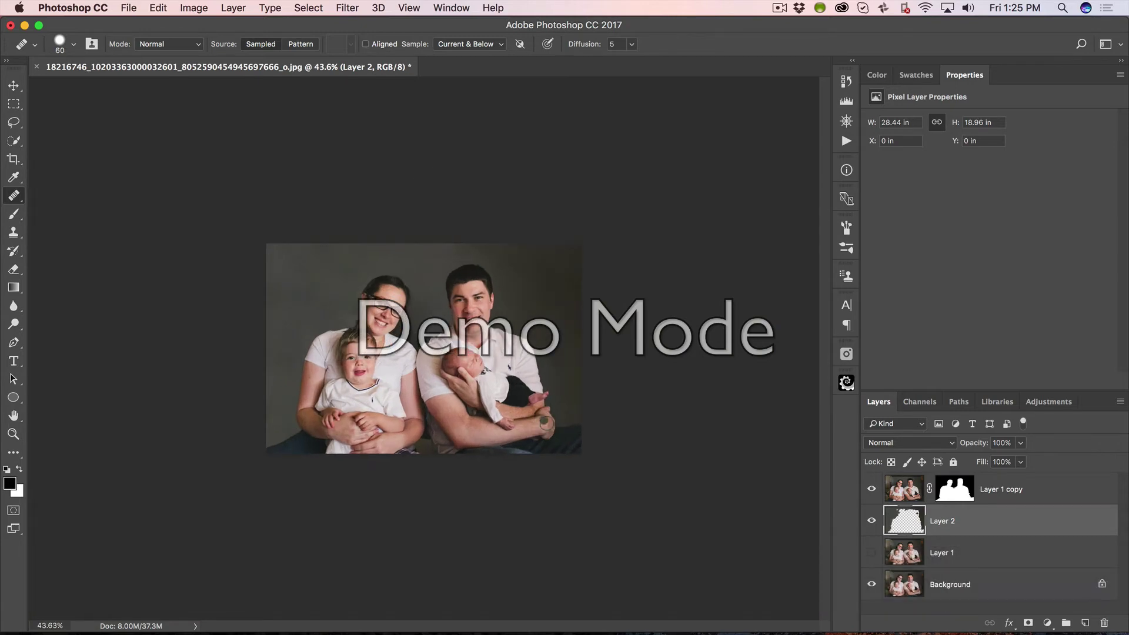
Hide Layer 1 copy and clone clean backdrop on Layer 2 over the dark marks beside the woman's neck and shoulder
key("z")
left_click_drag(351, 332, 424, 332)
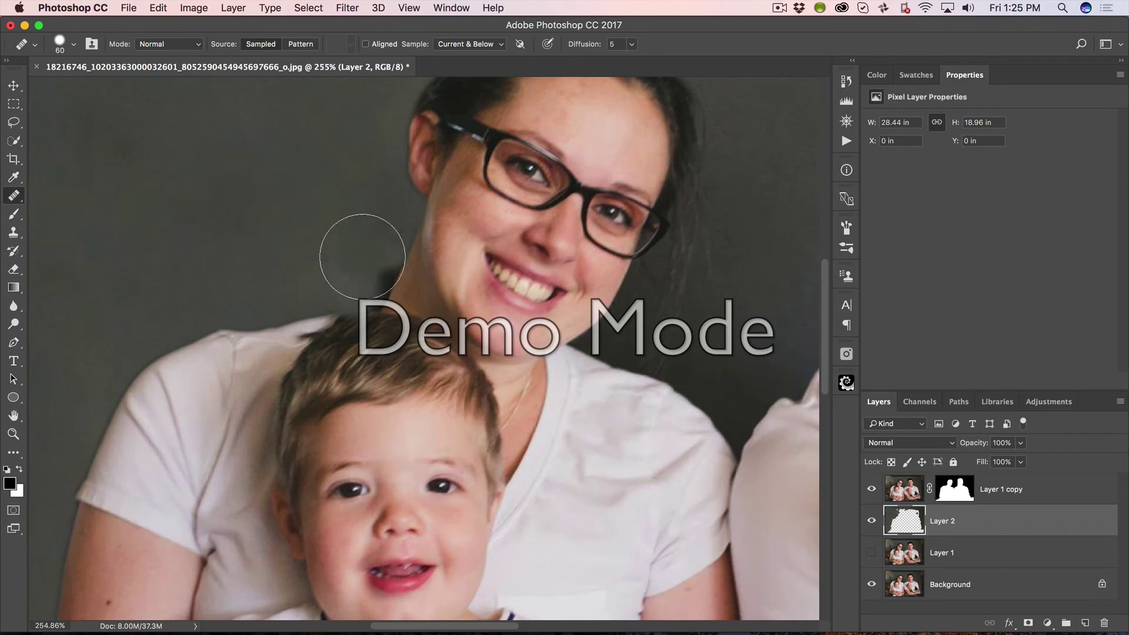
left_click(872, 490)
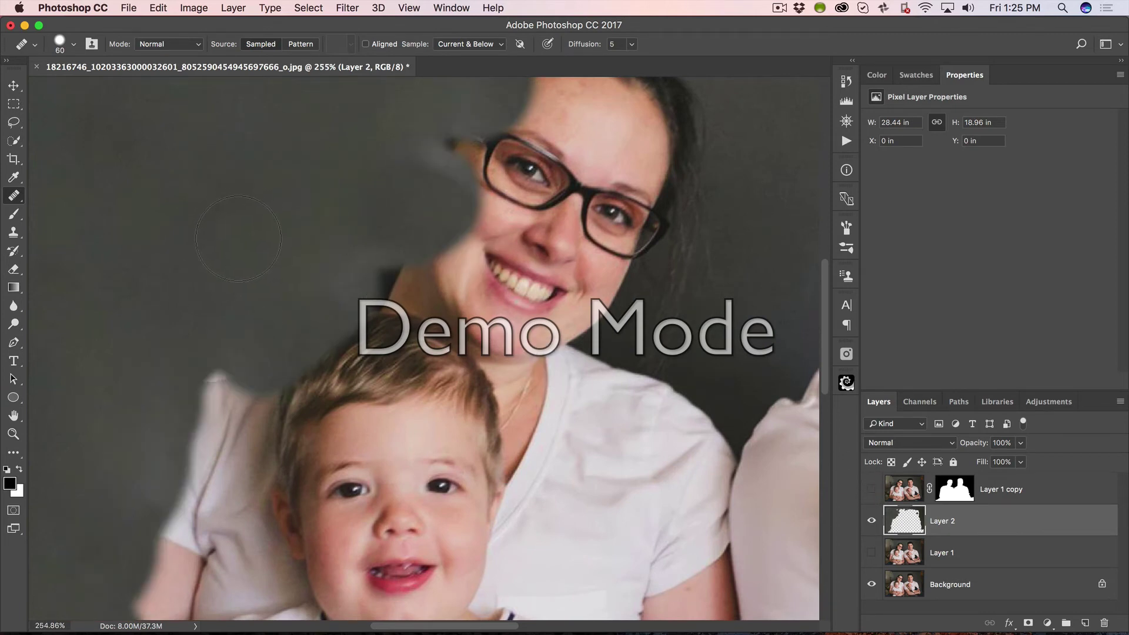
key("s")
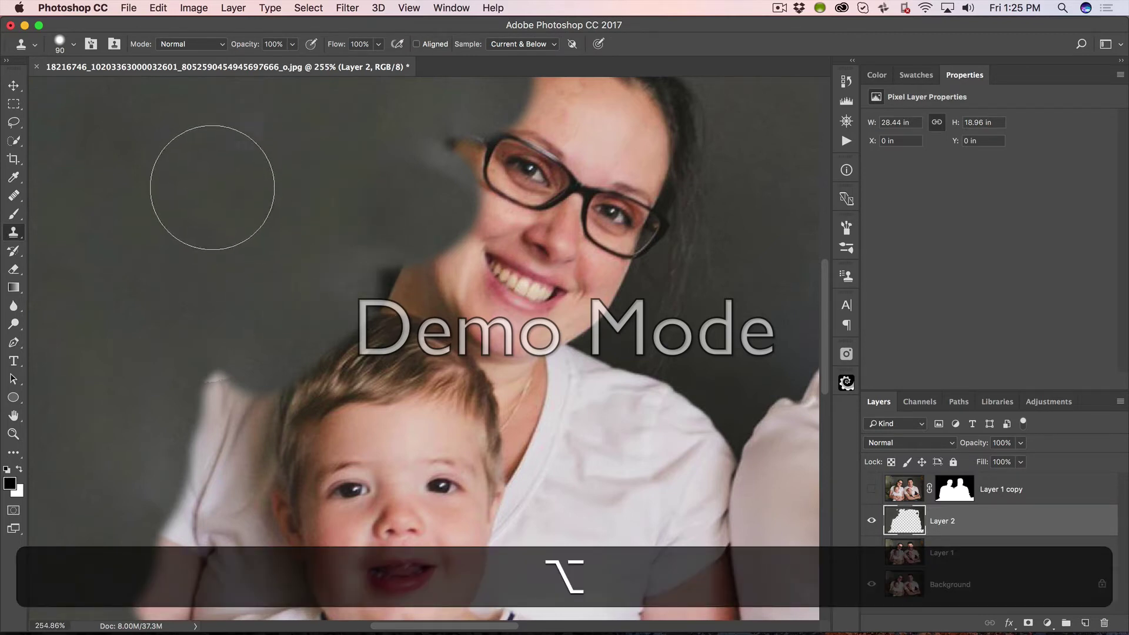
left_click(212, 194, "alt")
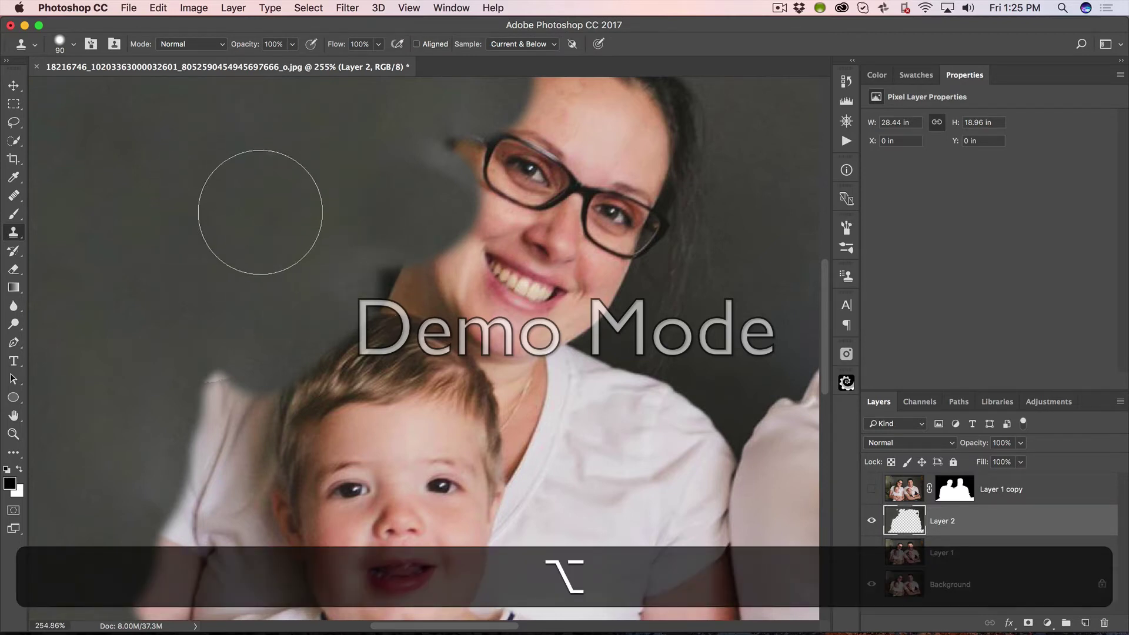
mouse_move(370, 275)
left_mouse_down()
mouse_move(379, 292)
mouse_move(394, 241)
left_mouse_up()
mouse_move(259, 360)
left_mouse_down()
mouse_move(229, 388)
mouse_move(158, 413)
mouse_move(192, 373)
left_mouse_up()
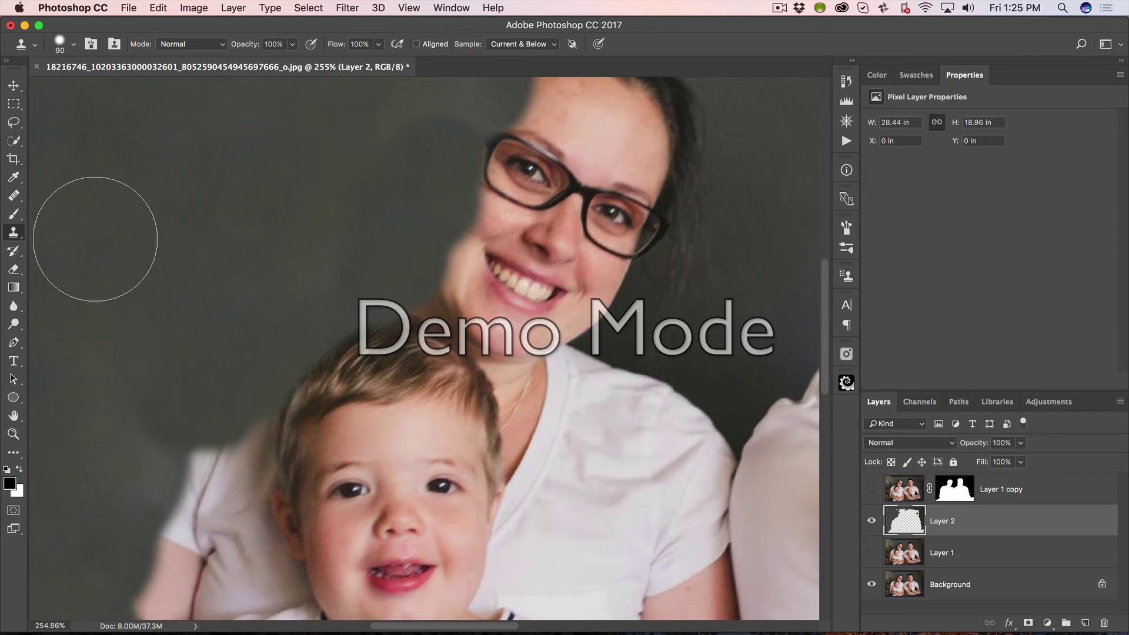
Heal the cloned backdrop above the woman's shoulder from a clean grey sample and show Layer 1 copy again
key("j")
left_click(186, 201, "alt")
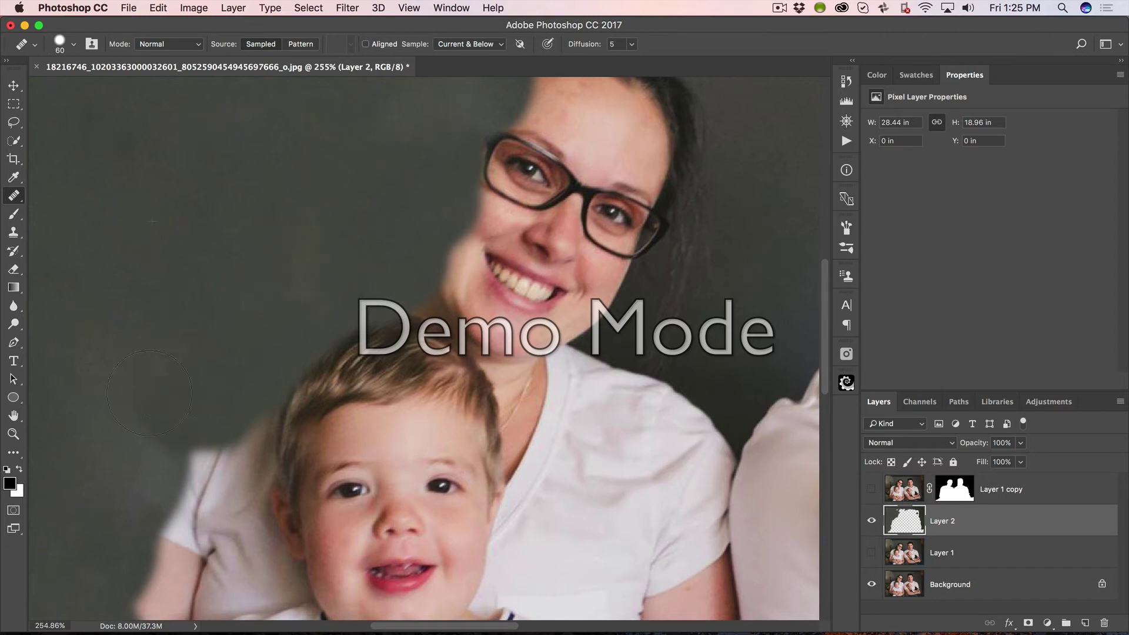
left_click_drag(165, 441, 178, 383)
left_click(871, 490)
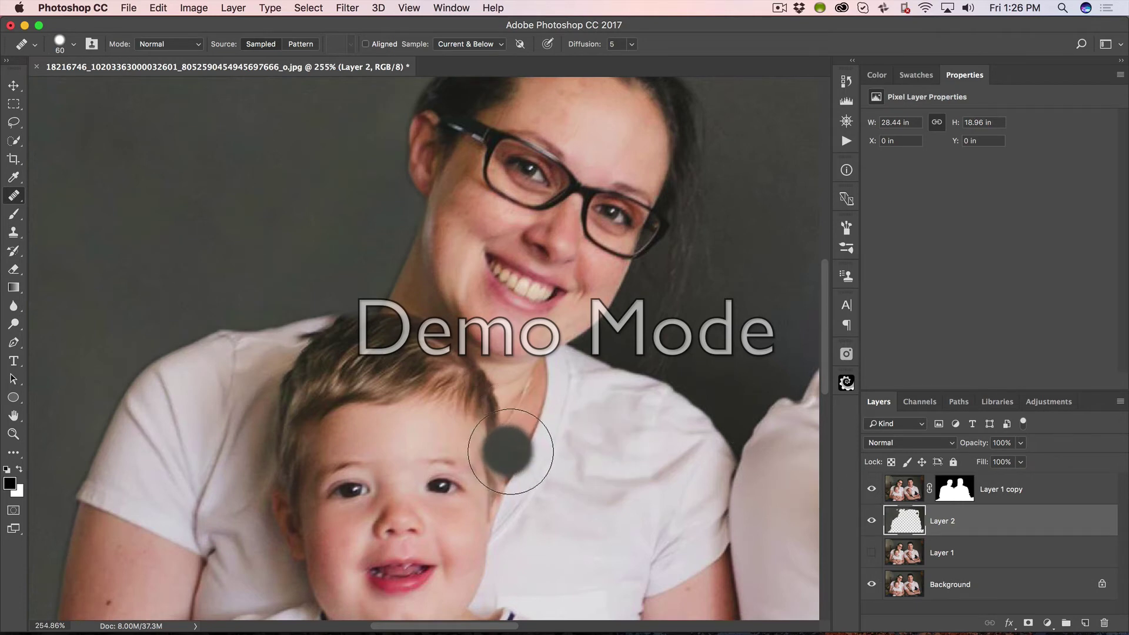
Add a Curves adjustment layer directly above Layer 2, beneath the masked family layer
left_click(949, 493)
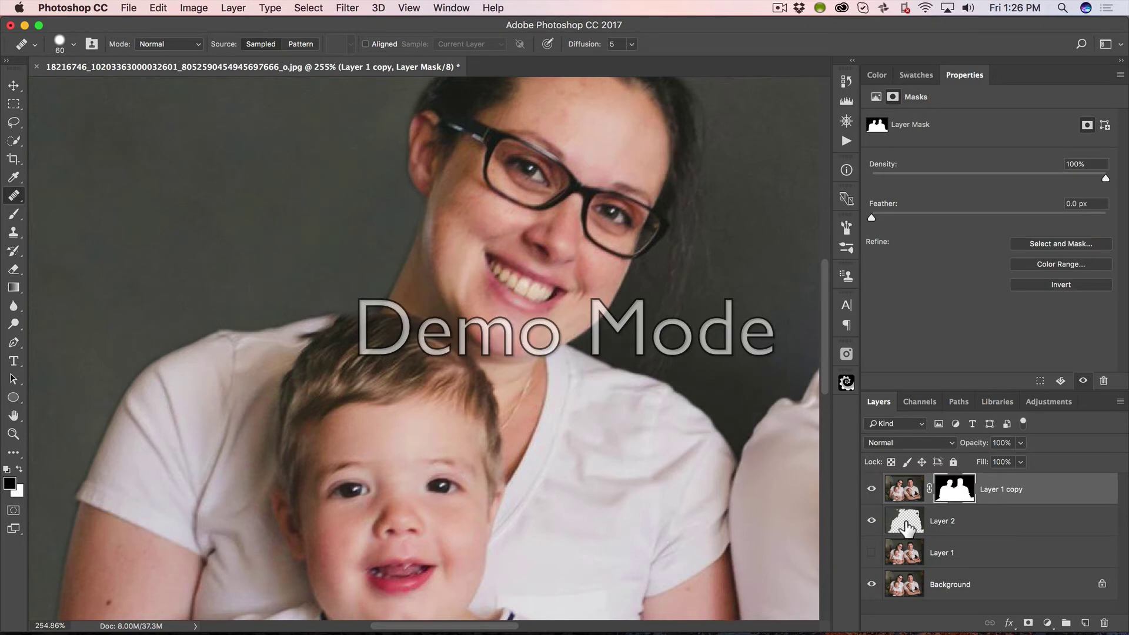
left_click(904, 527)
scroll(450, 400, "down", 5)
scroll(450, 401, "down", 1)
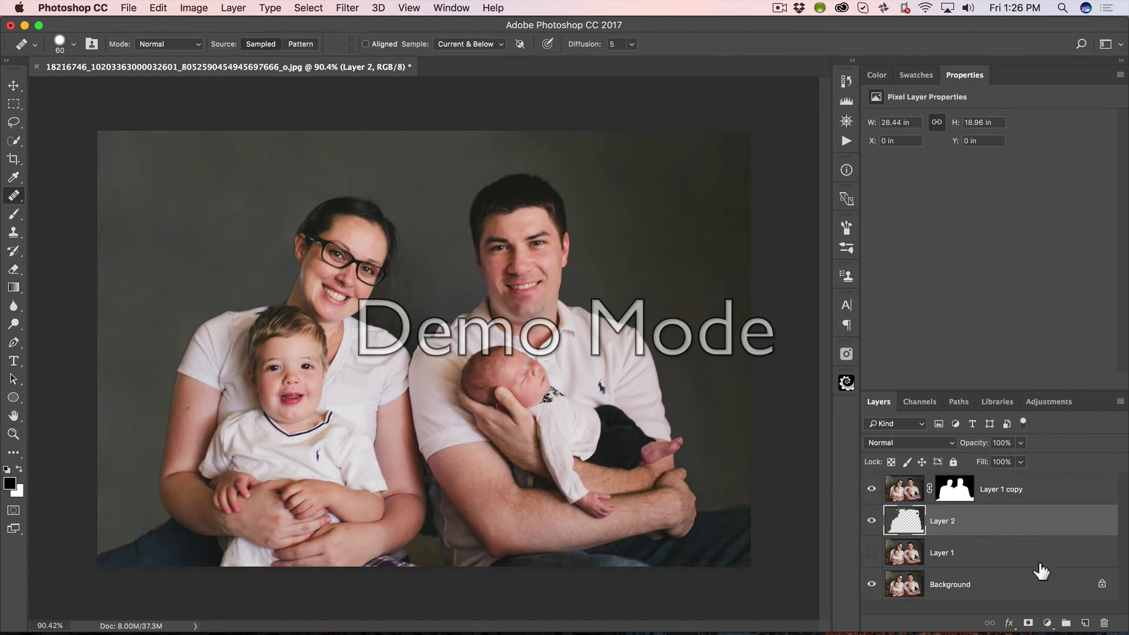
left_click(1047, 622)
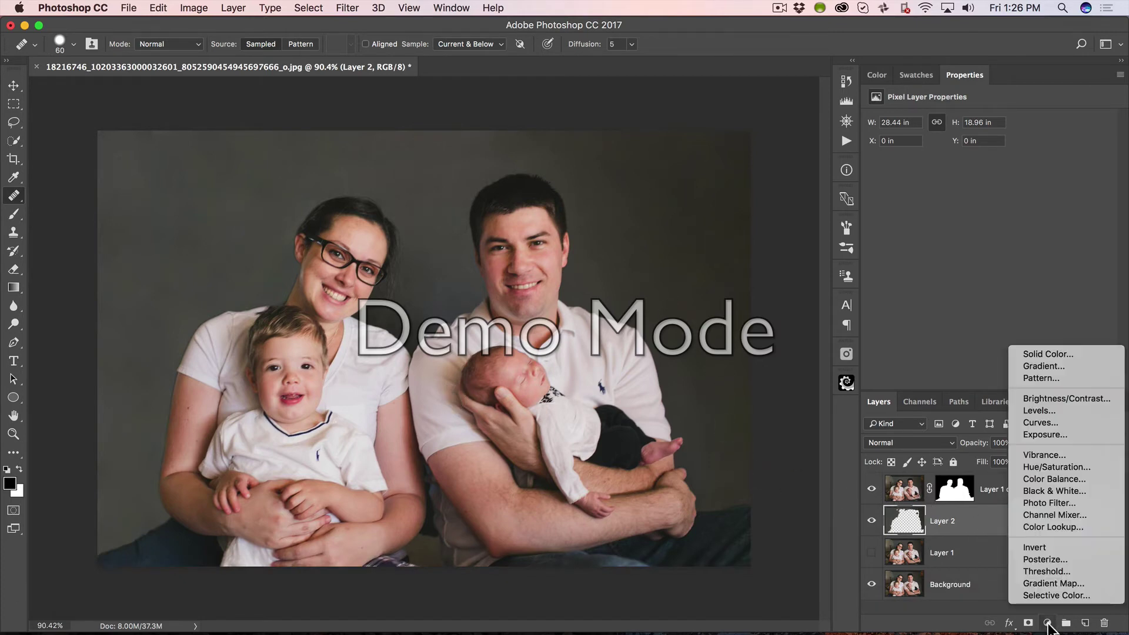
left_click(1046, 422)
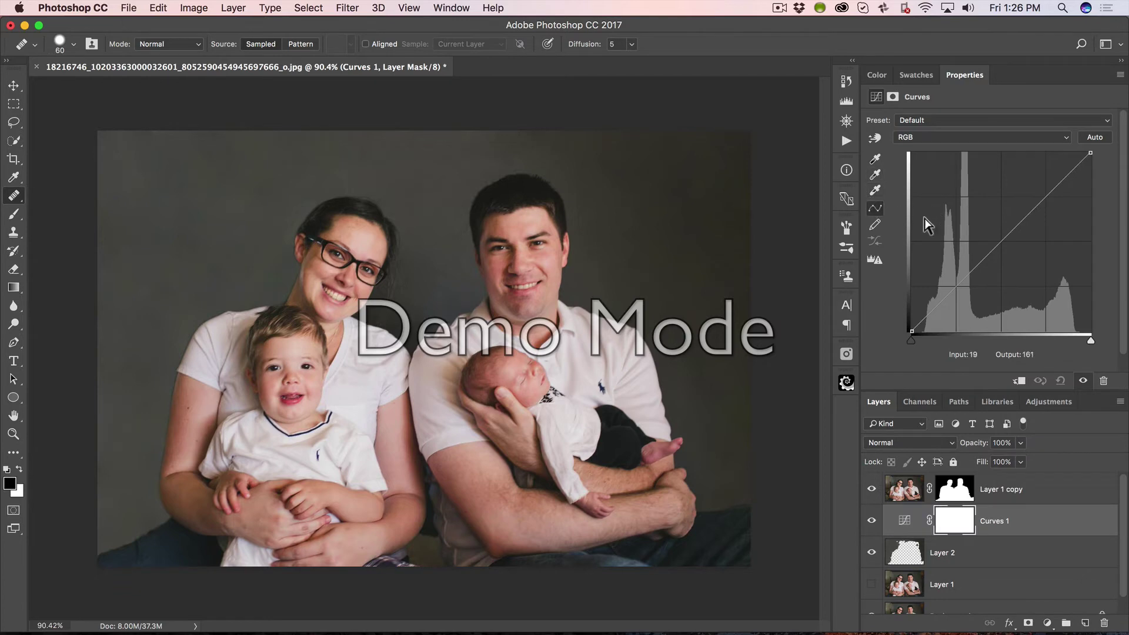
Darken the backdrop by pulling the RGB curve's midpoint down to input 142, output 106
key("z")
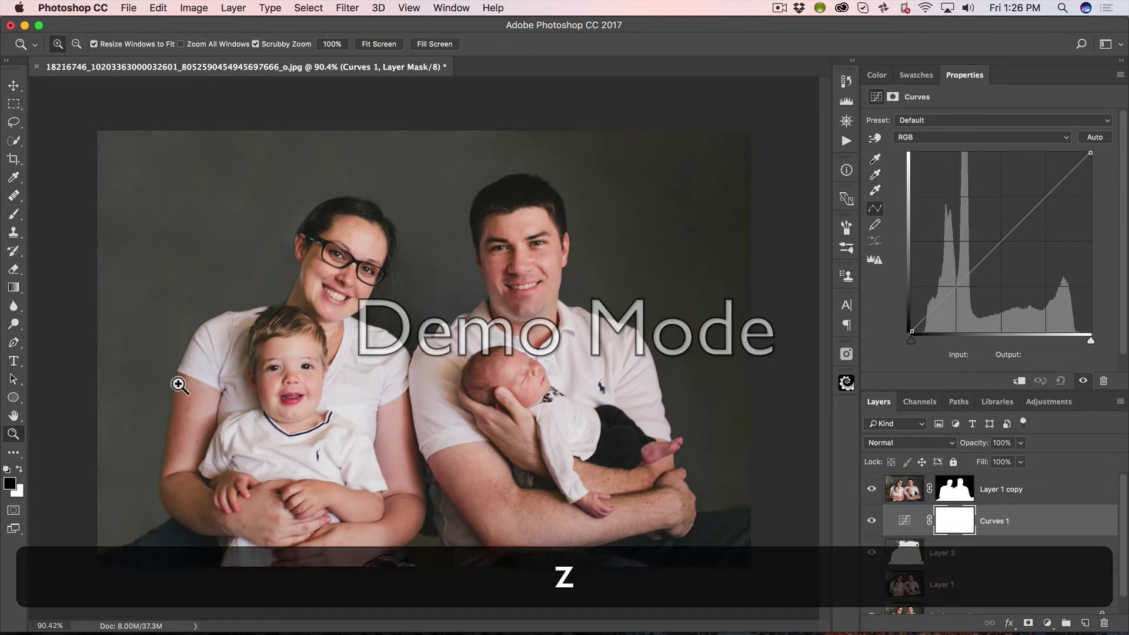
left_click_drag(177, 384, 230, 373)
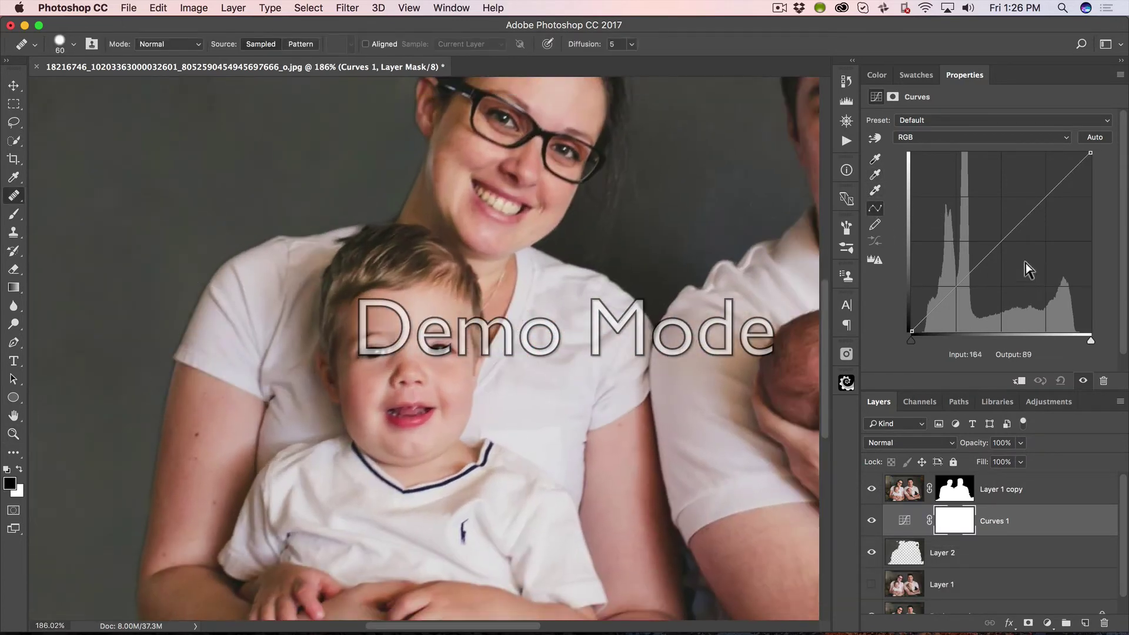
left_click_drag(1001, 240, 1011, 257)
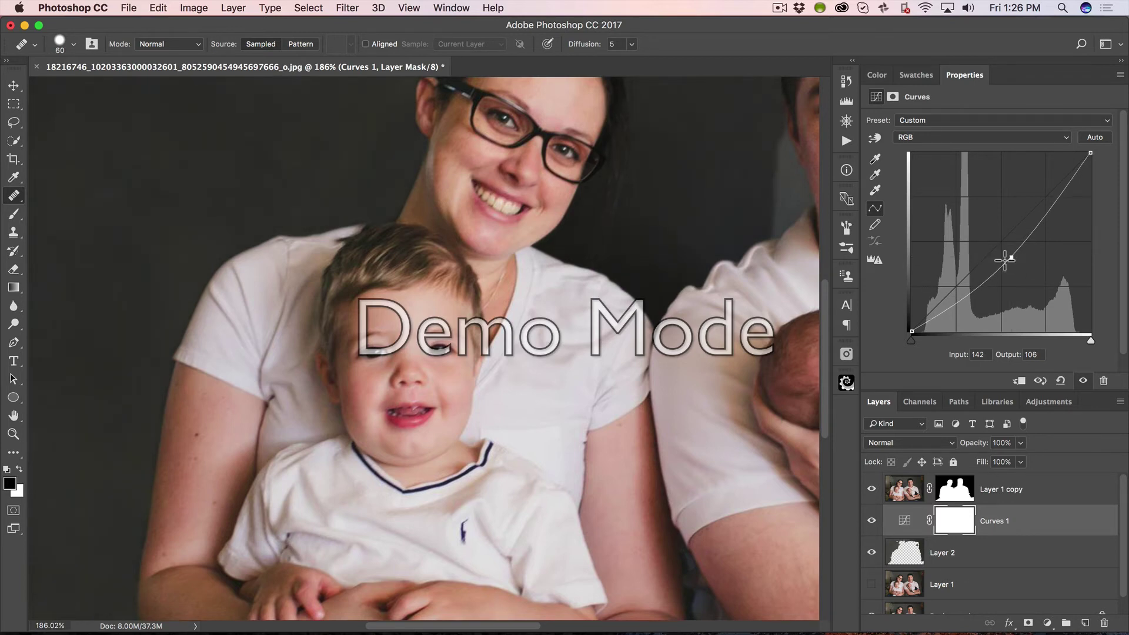
left_click(729, 293, "alt")
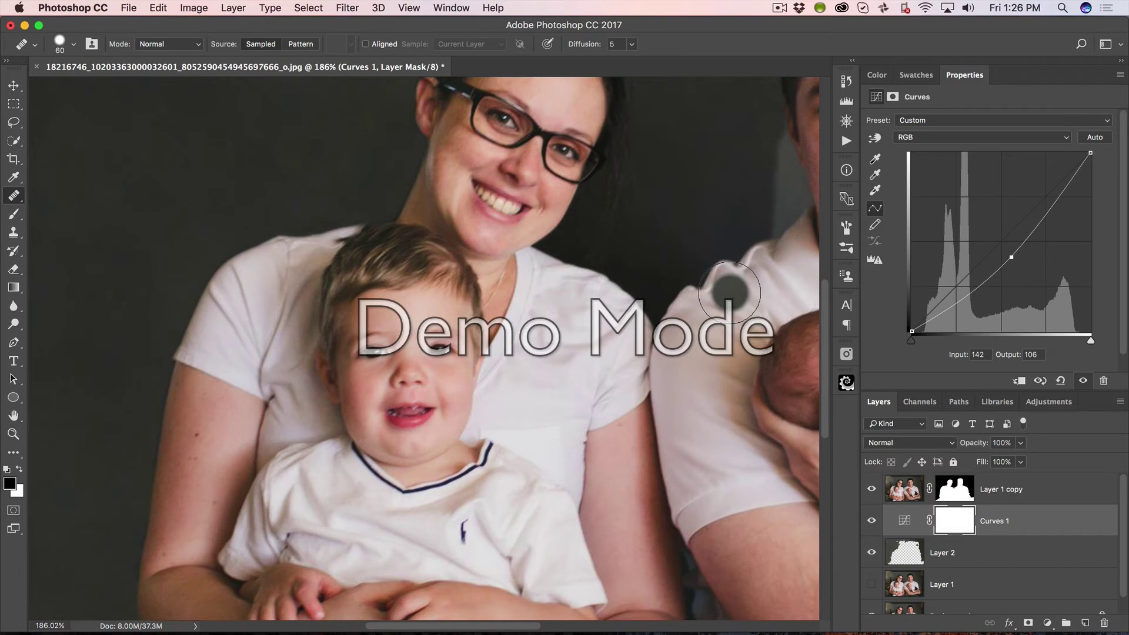
scroll(730, 292, "down", 5, "alt")
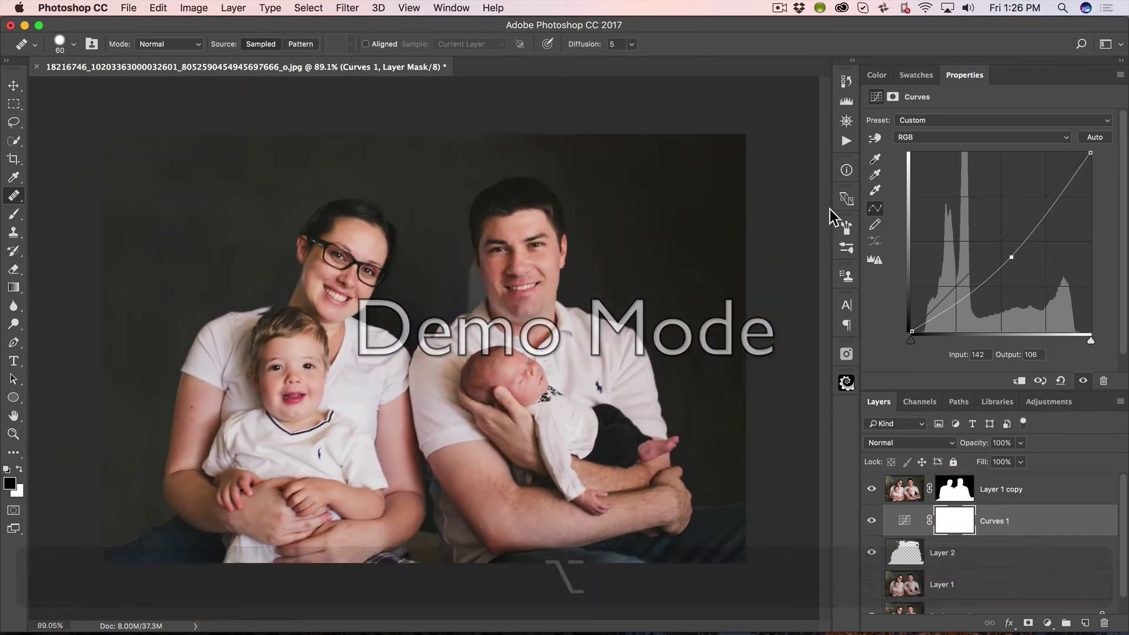
Try black-to-white radial gradients on the Curves 1 mask to fade the darkening behind the man
left_click(13, 287)
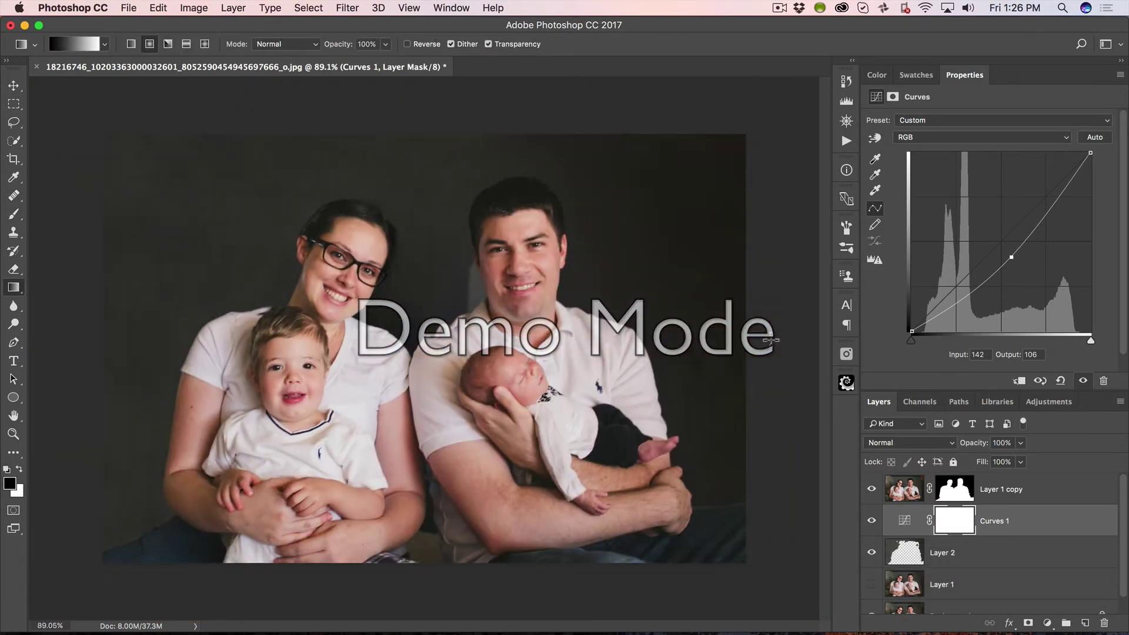
left_click_drag(736, 339, 346, 359)
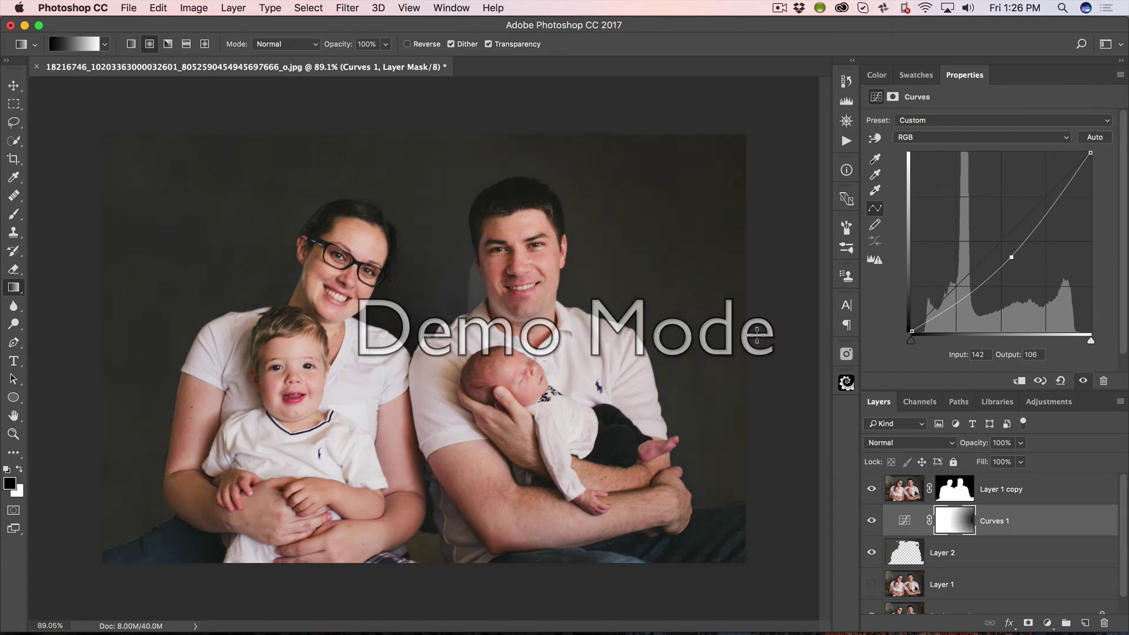
left_click_drag(557, 322, 304, 323)
left_click_drag(421, 318, 452, 338)
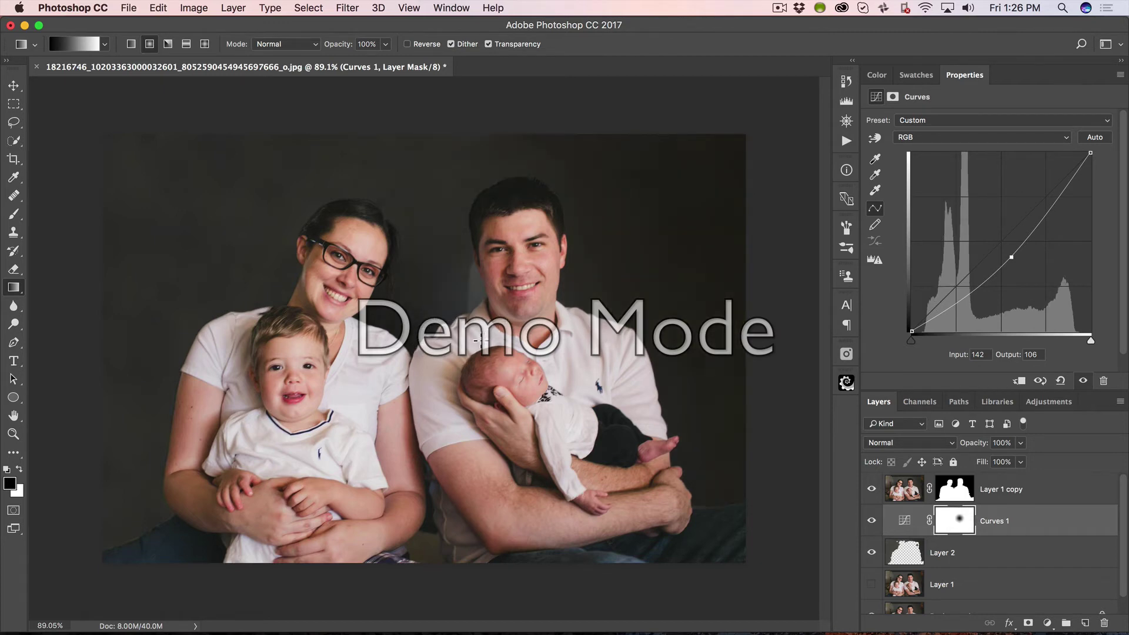
Fill the Curves 1 mask with a linear black-to-white gradient so the darkening stays behind the woman and fades out towards the man
left_click(131, 44)
left_click_drag(763, 348, 456, 357)
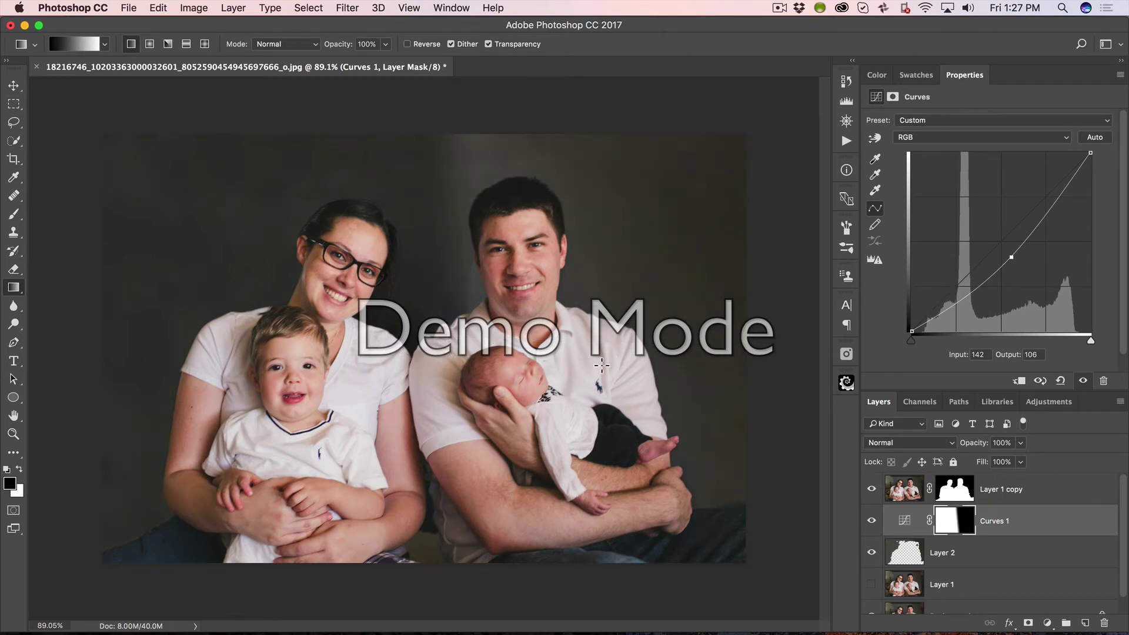
left_click_drag(597, 366, 381, 360)
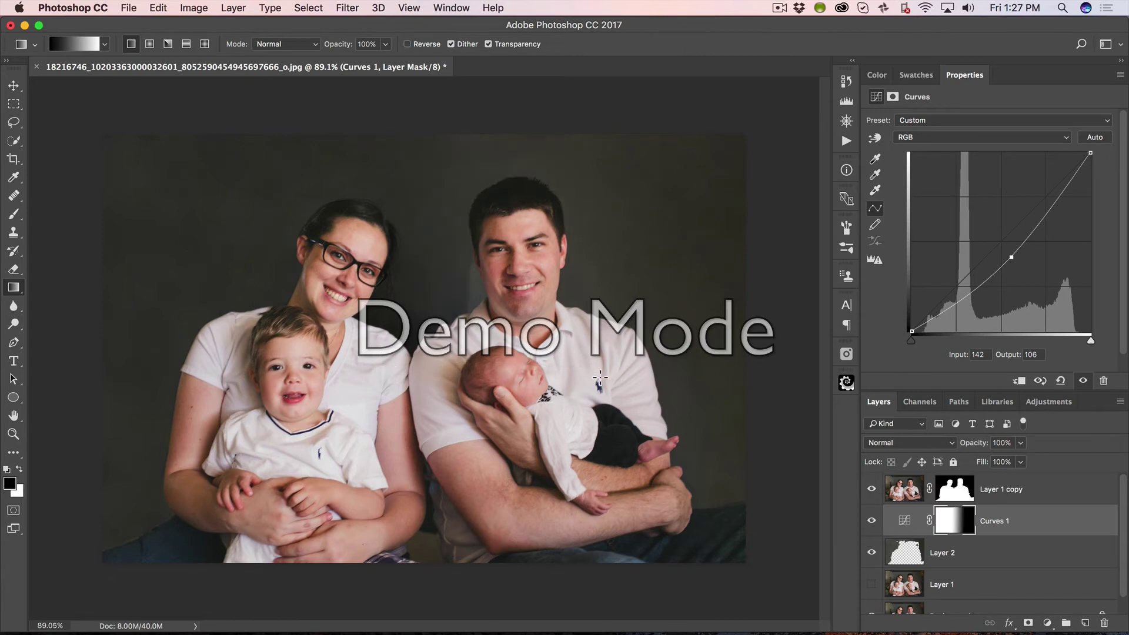
left_click_drag(551, 378, 334, 365)
left_click_drag(375, 376, 264, 374)
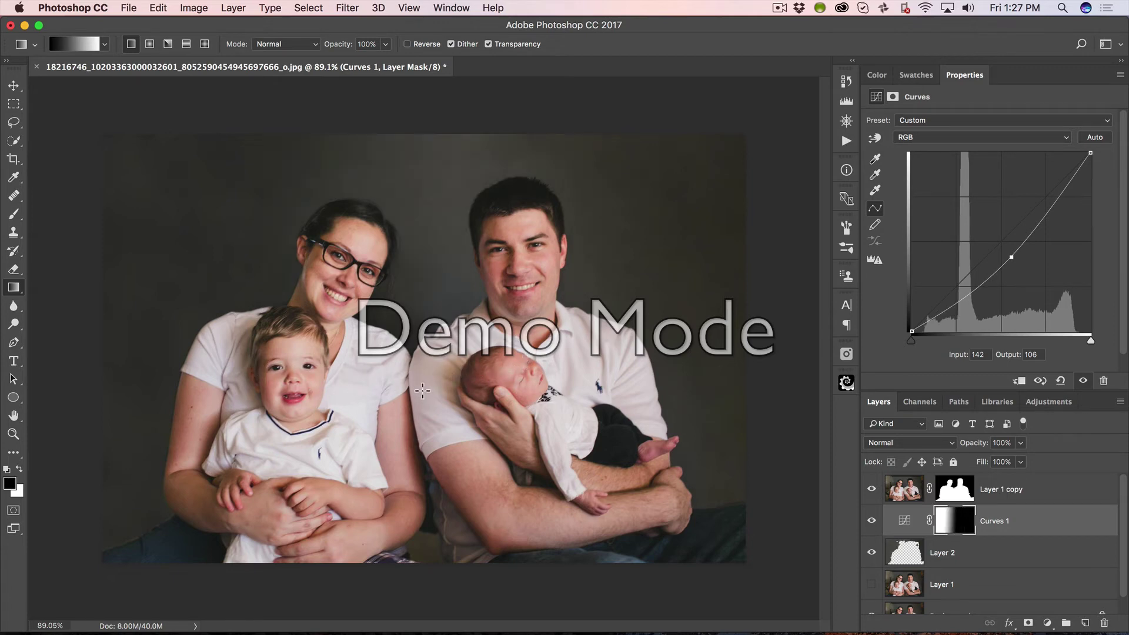
left_click_drag(428, 379, 286, 380)
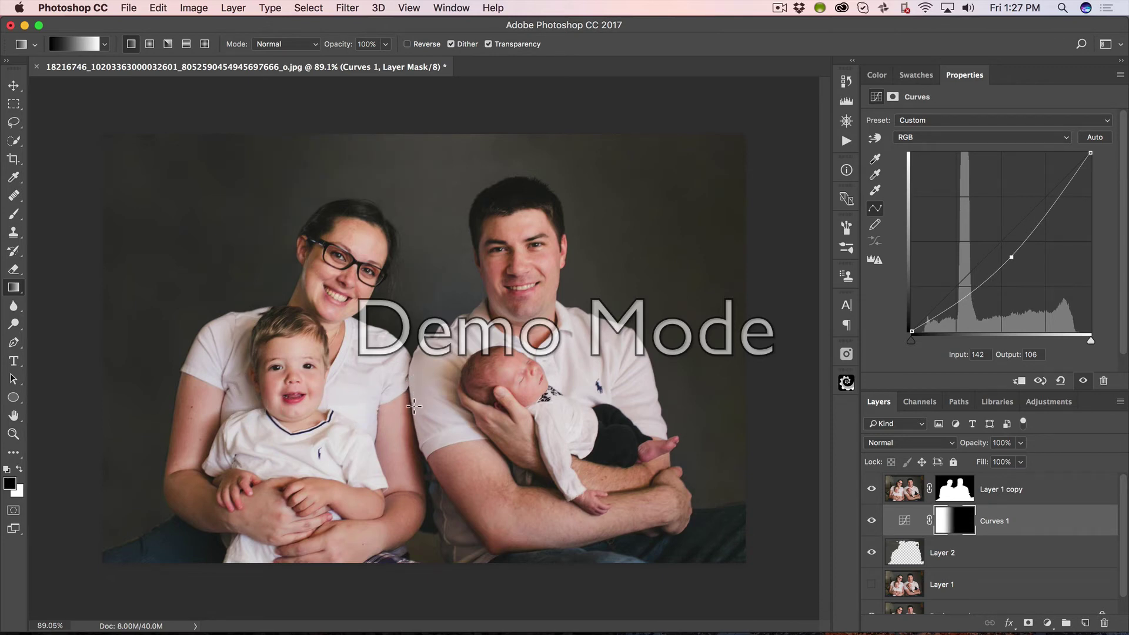
Target the Layer 1 copy mask near the woman's jeans and set up a black brush of size 35
key("z")
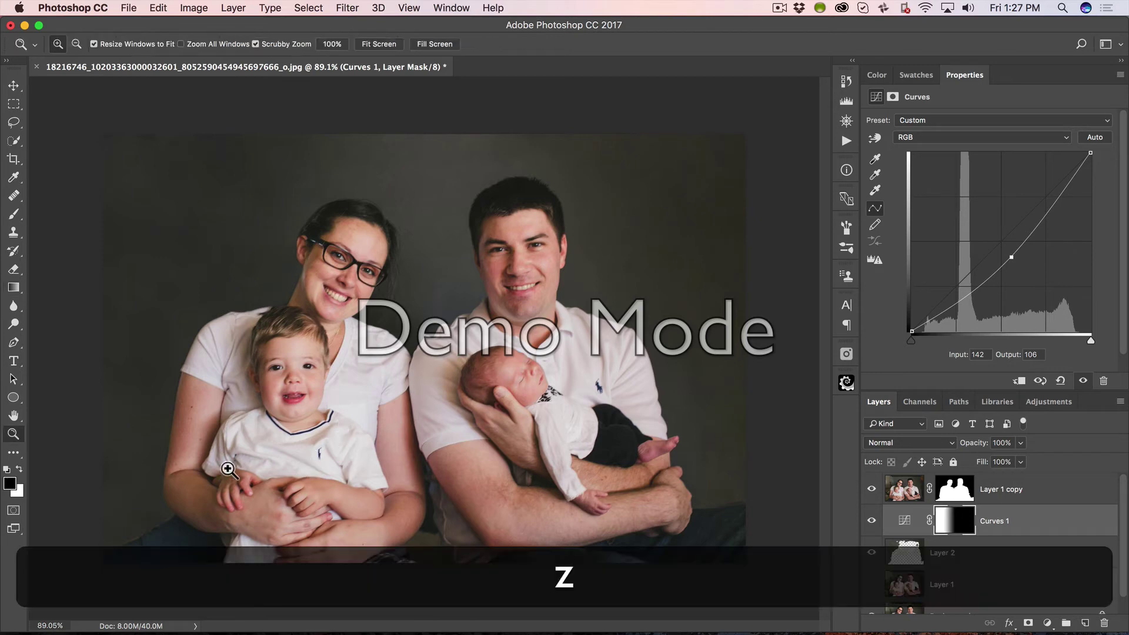
left_click_drag(219, 471, 484, 184)
key("space")
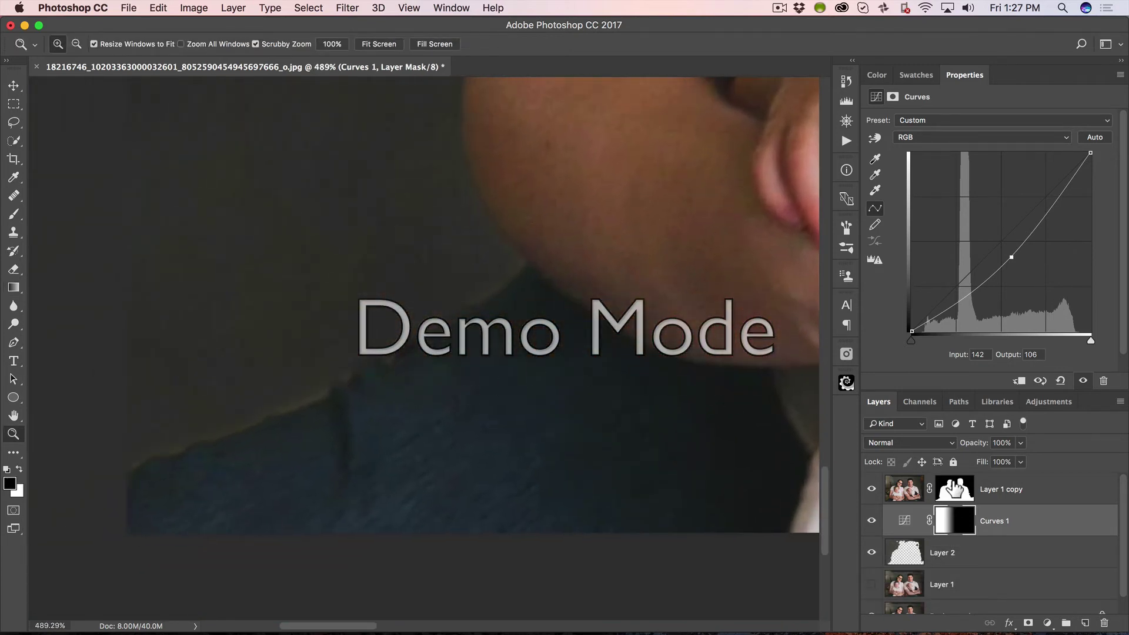
left_click(954, 490)
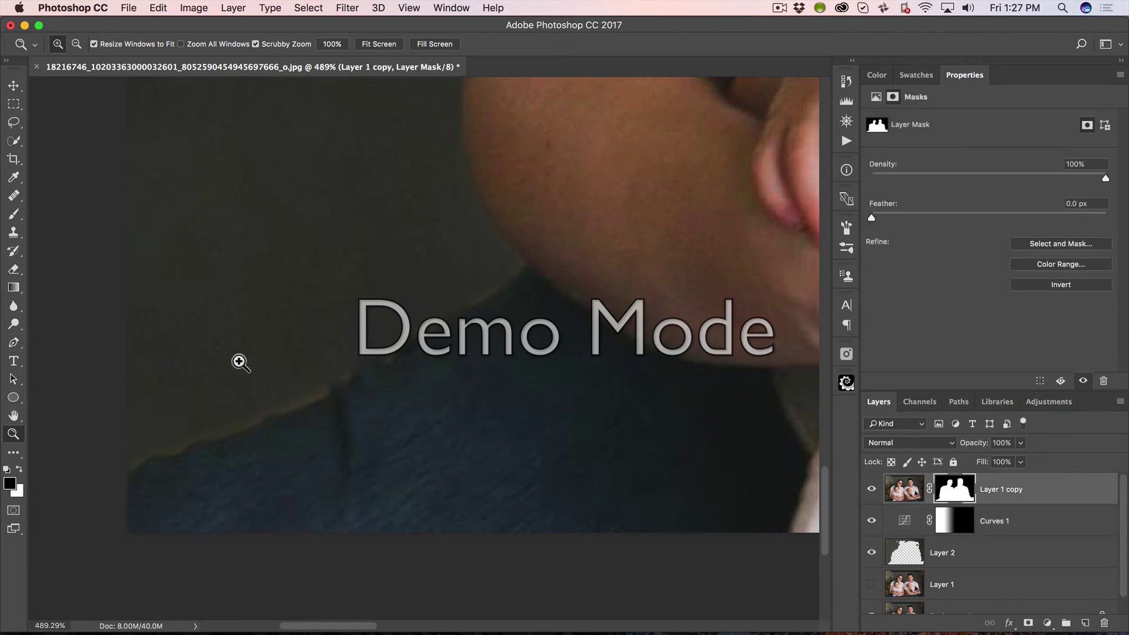
key("bracketright")
key("b")
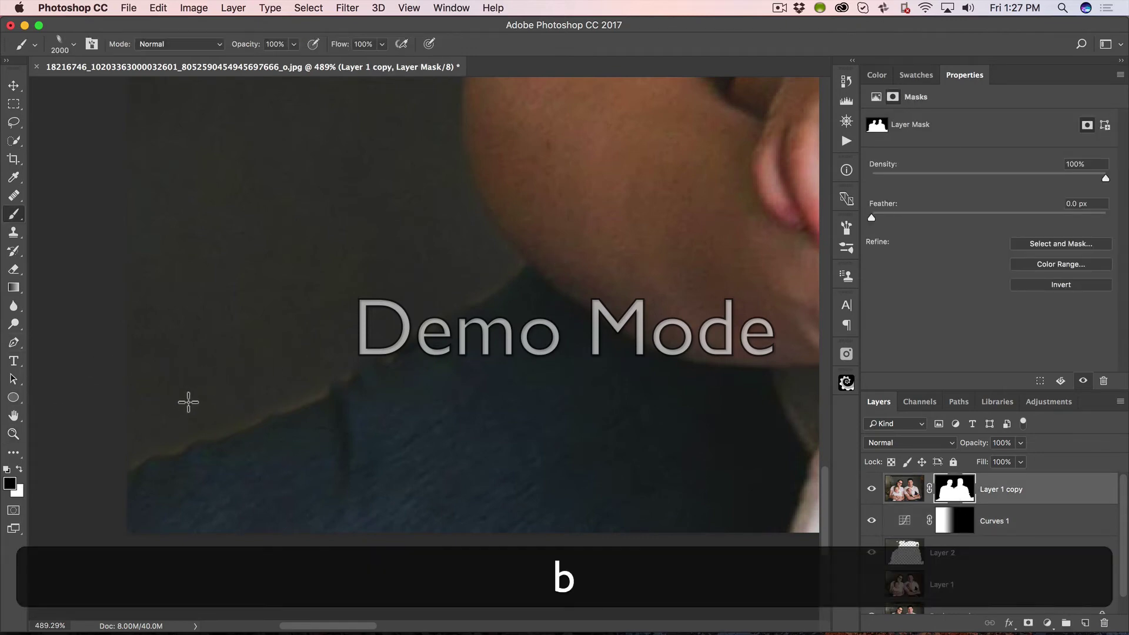
right_click(186, 409)
left_click(29, 148)
left_click(300, 272)
key("bracketleft")
key("bracketleft")
key("bracketleft")
key("bracketleft")
key("bracketleft")
key("bracketleft")
key("bracketleft")
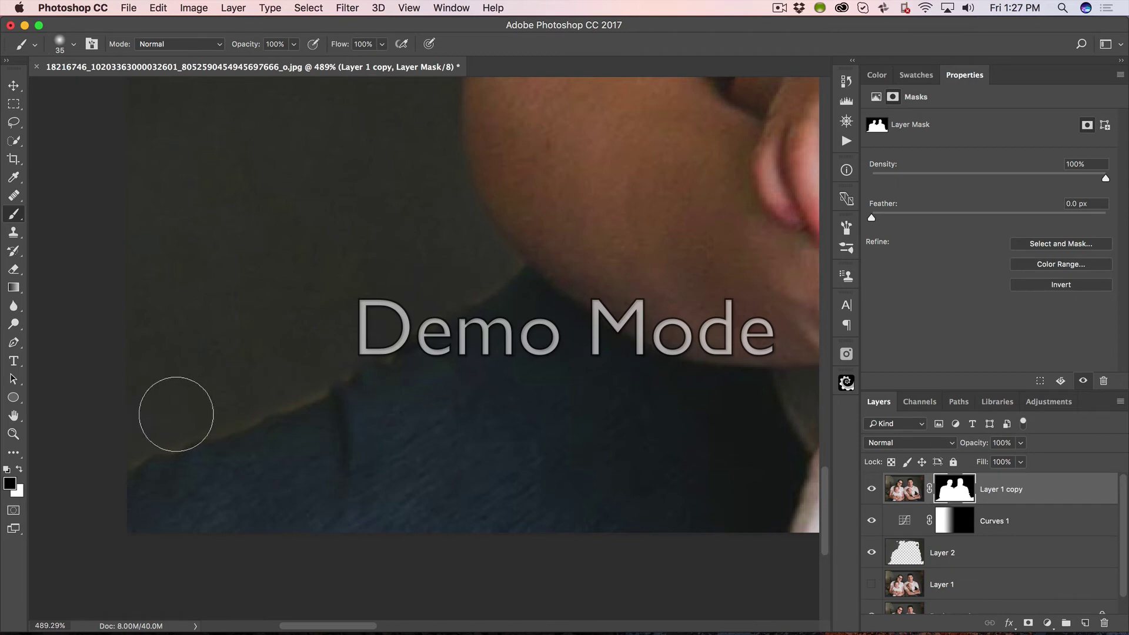
Set the brush to 50% opacity and size 10, and mask out the light fringe along the jeans' upper edge
key("5")
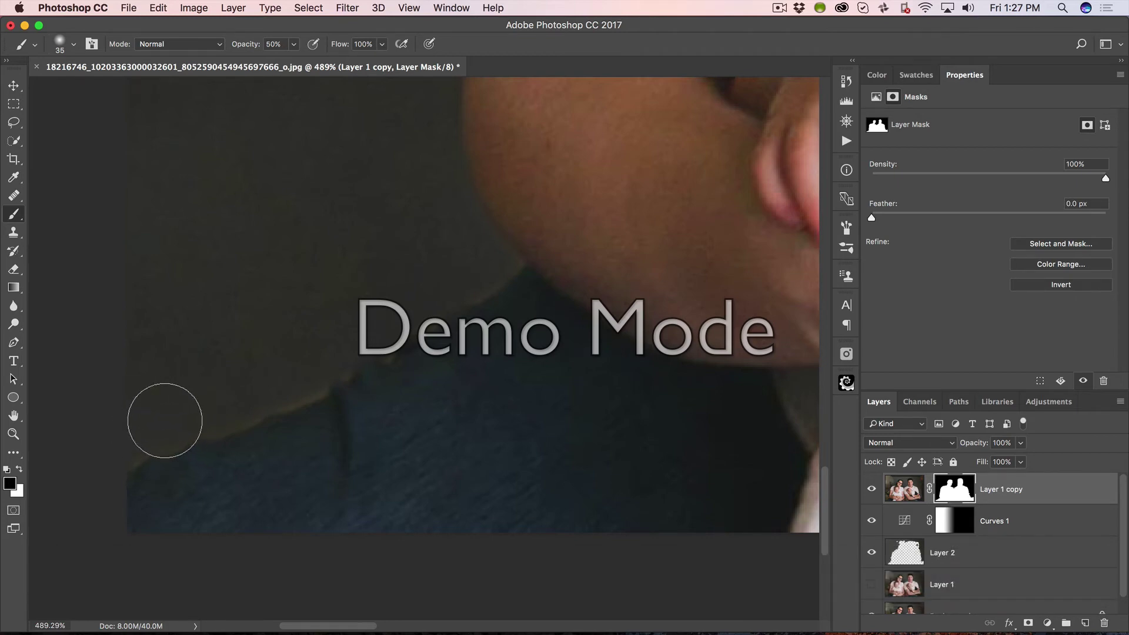
key("bracketleft")
key("bracketleft")
key("bracketleft")
key("bracketleft")
key("bracketleft")
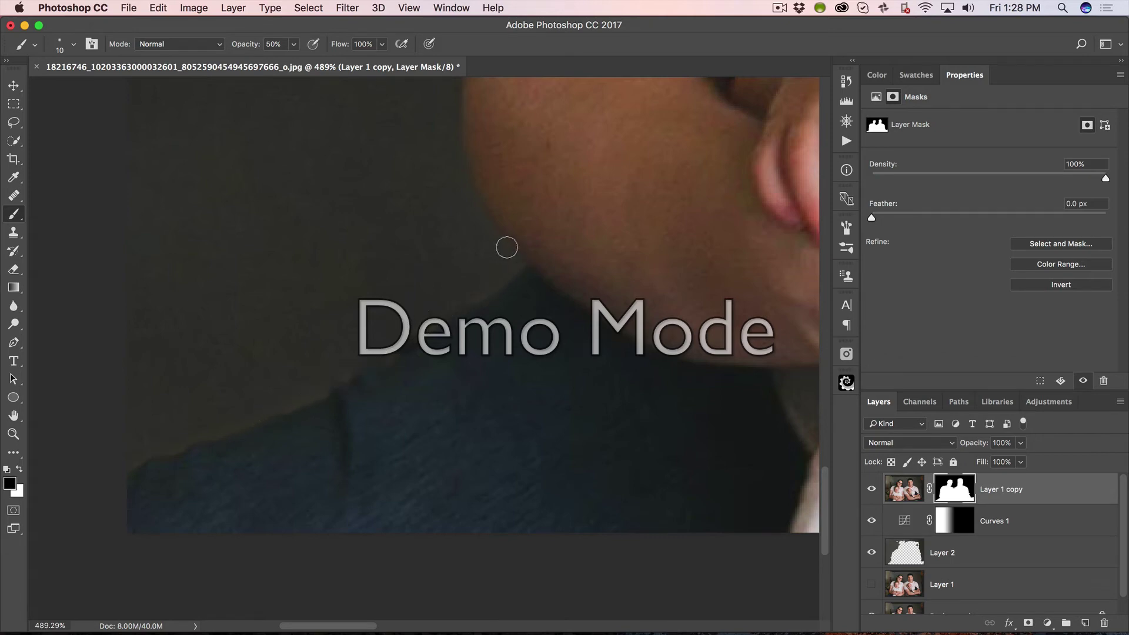
Restore the brush opacity to 100% and clean the mask edge along the woman's outer arm and sleeve
key("0")
left_click_drag(299, 321, 349, 454)
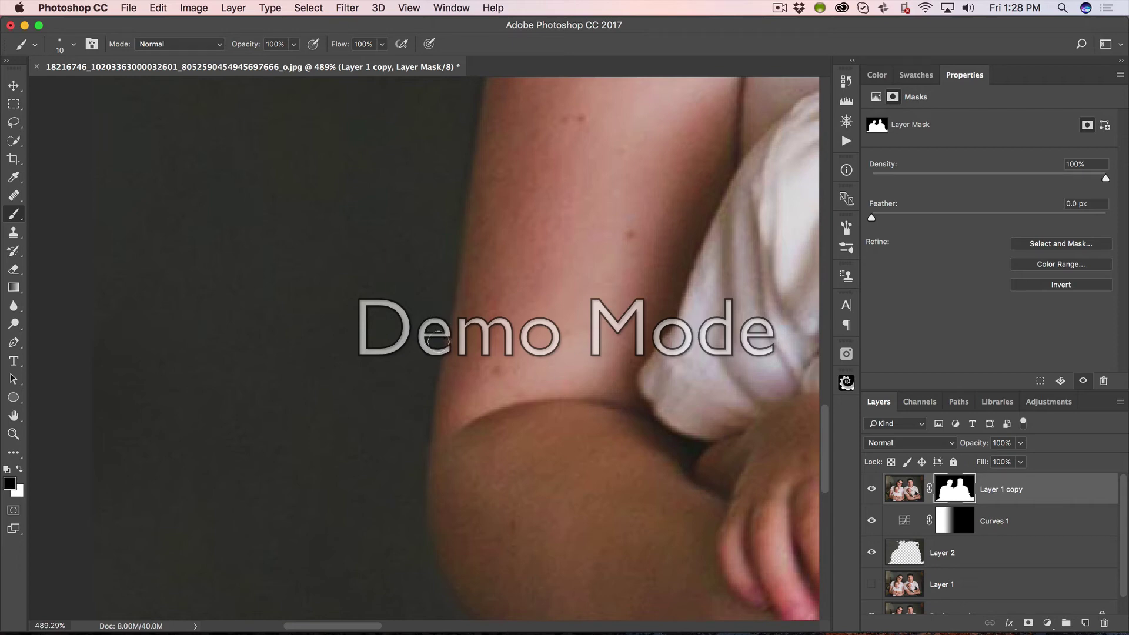
left_click_drag(518, 289, 454, 611)
left_click_drag(414, 408, 387, 502)
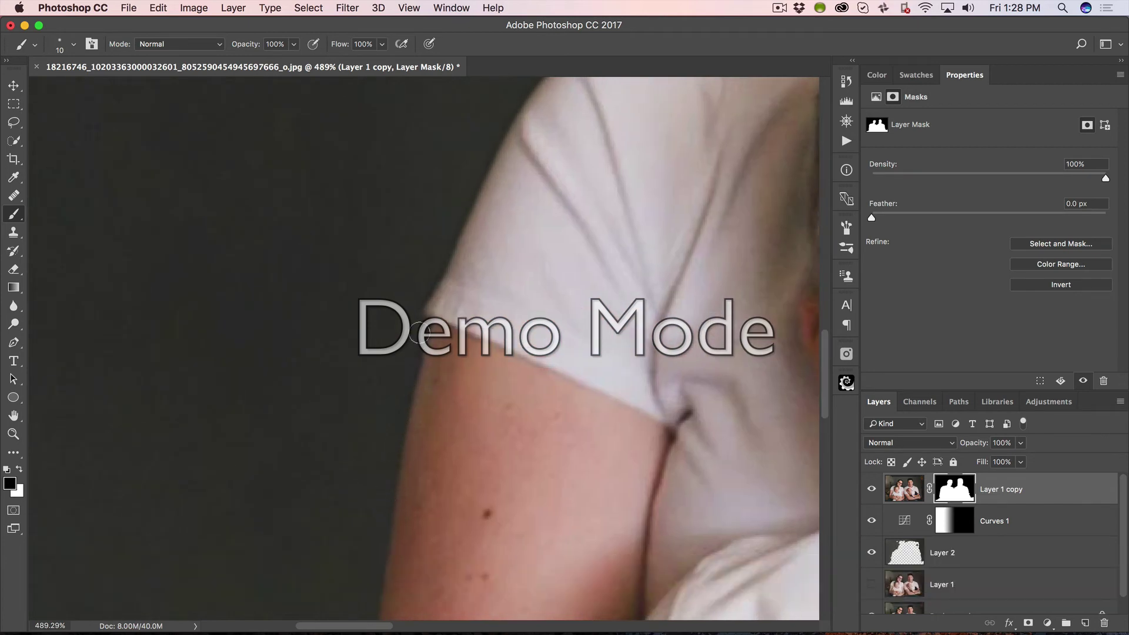
left_click_drag(688, 141, 546, 355)
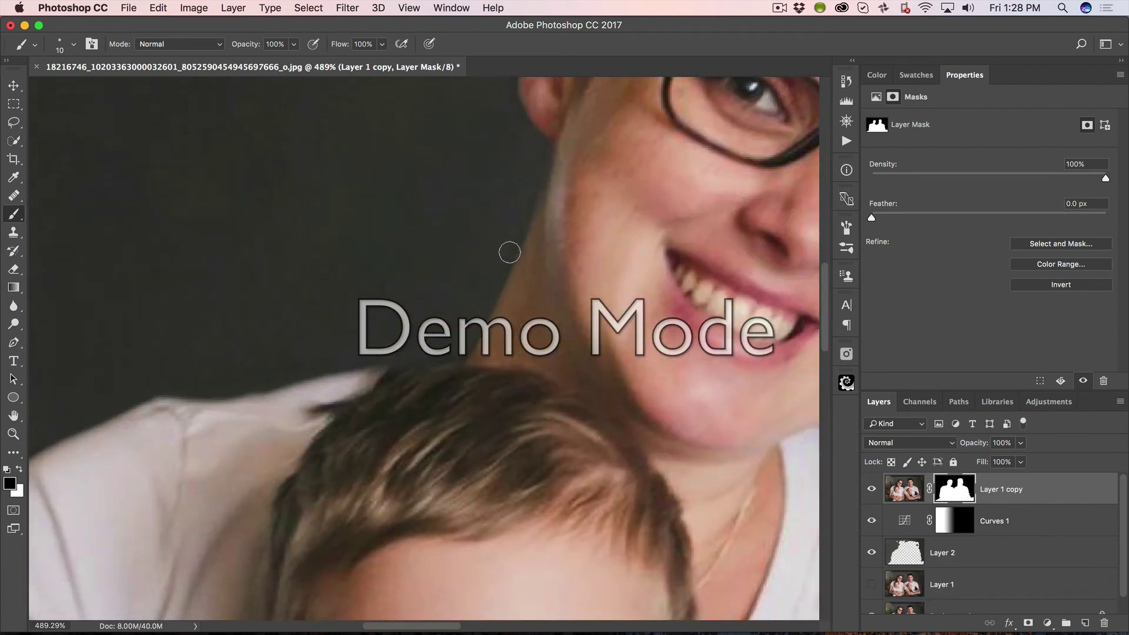
Reduce the brush to size 9 and refine the family mask around the woman's shoulder, neck and head
key("space")
key("bracketright")
key("bracketright")
key("bracketright")
key("x")
key("bracketleft")
key("bracketleft")
key("bracketleft")
key("bracketleft")
key("x")
left_click_drag(385, 372, 421, 496)
left_click_drag(599, 347, 496, 259)
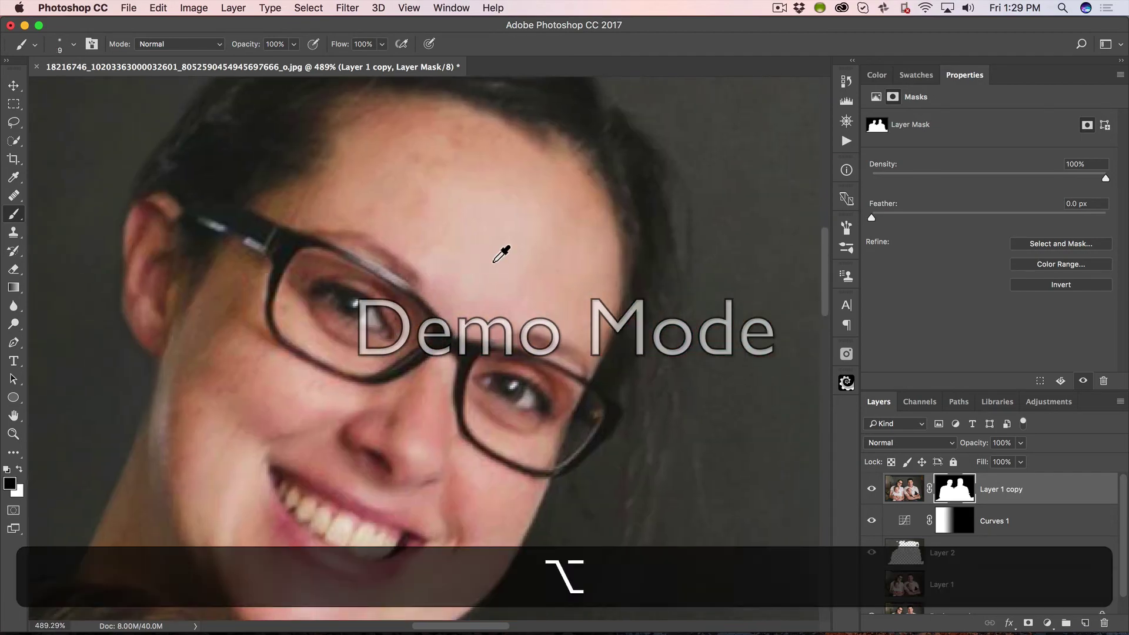
scroll(494, 262, "down", 10)
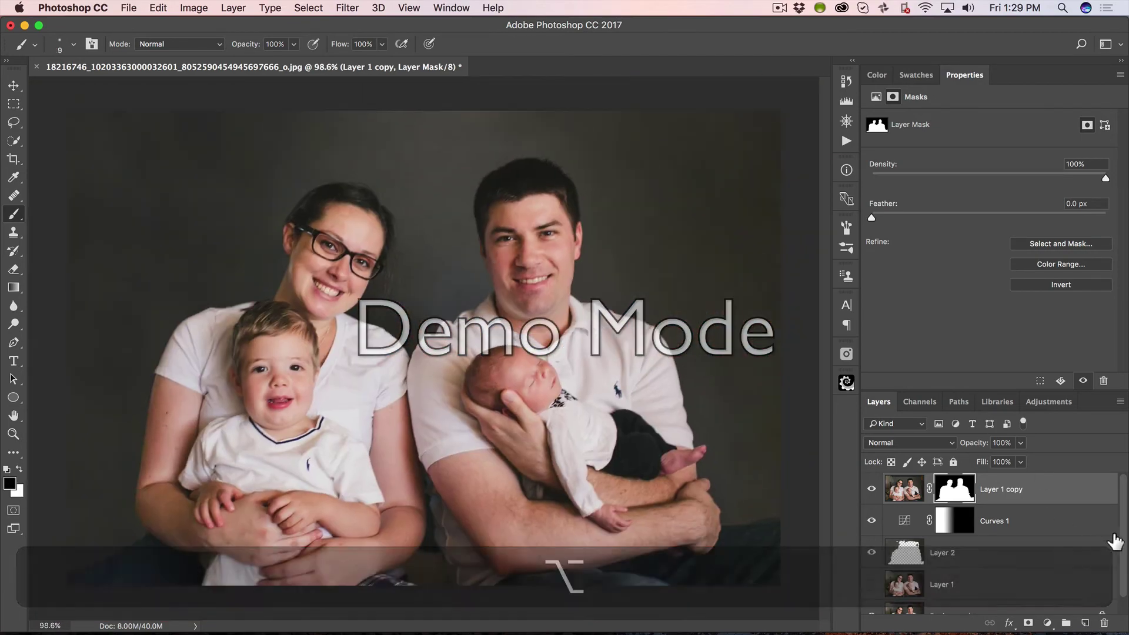
Compare the retouched portrait with the original Background layer by isolating that layer and restoring the other layers
scroll(1123, 538, "down", 1)
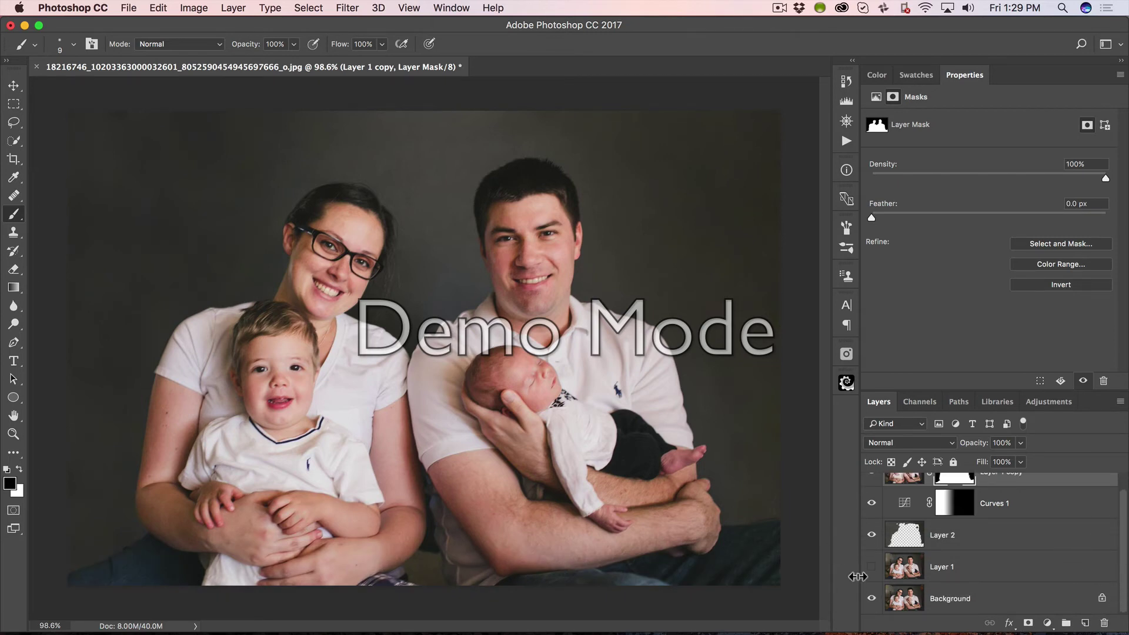
key("alt")
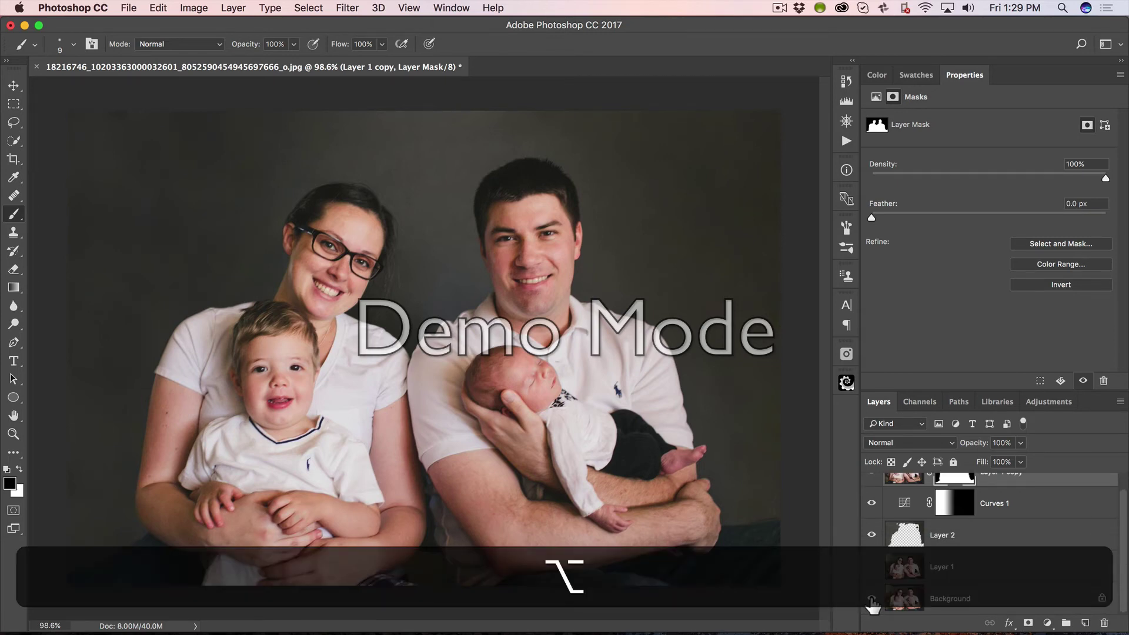
left_click(871, 600, "alt")
left_click(871, 601, "alt")
left_click(872, 599, "alt")
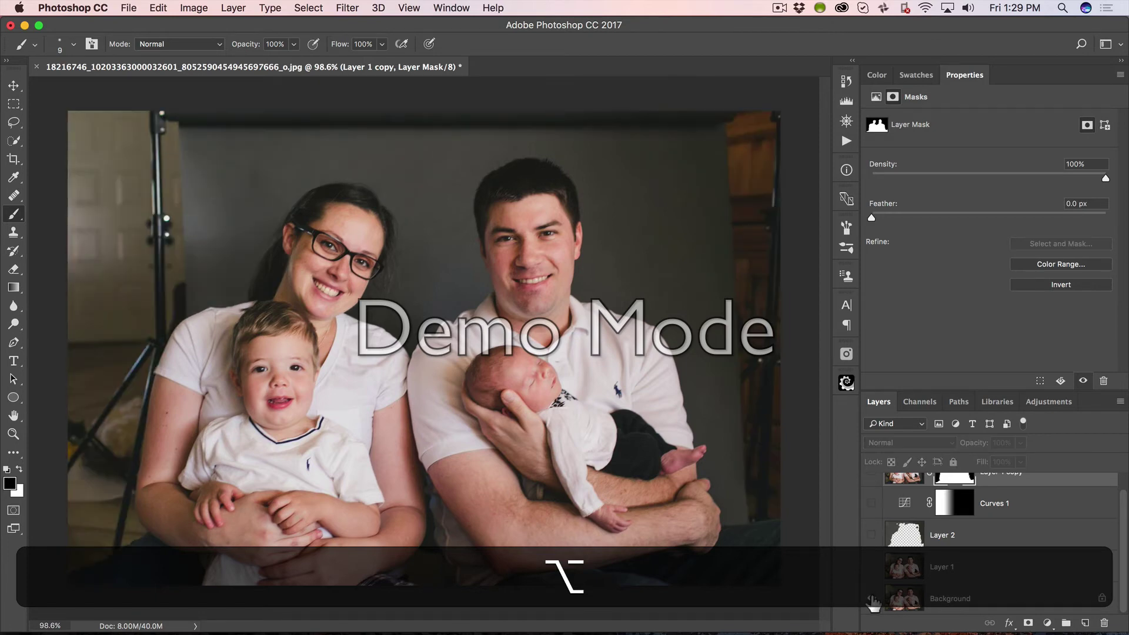
left_click(873, 600, "alt")
left_click(871, 599, "alt")
left_click(872, 600, "alt")
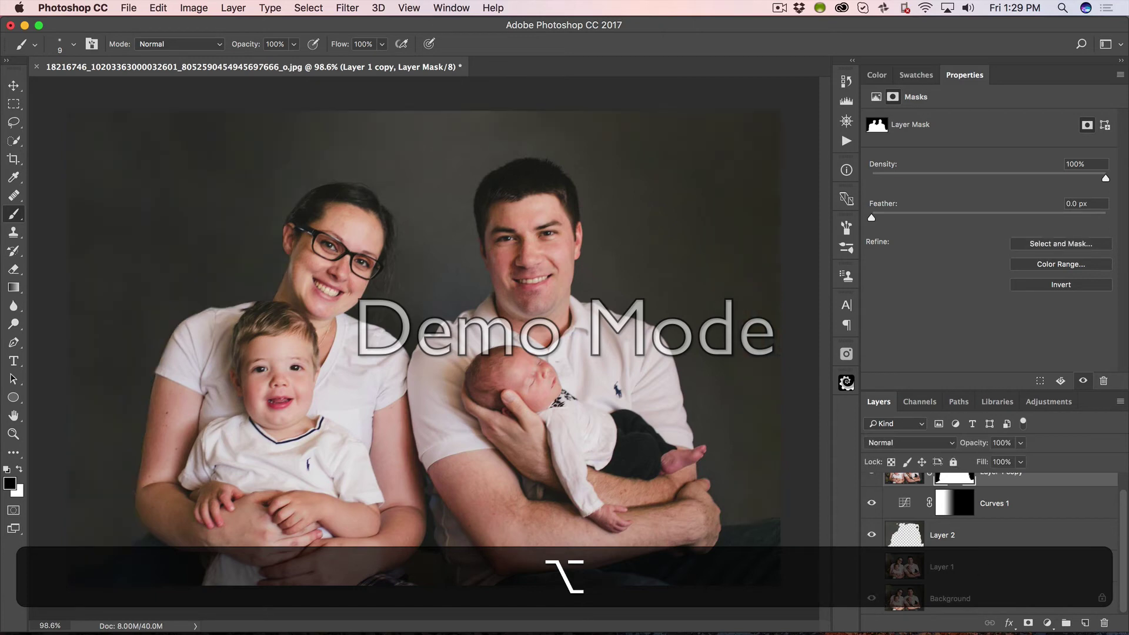
scroll(1094, 535, "up", 1)
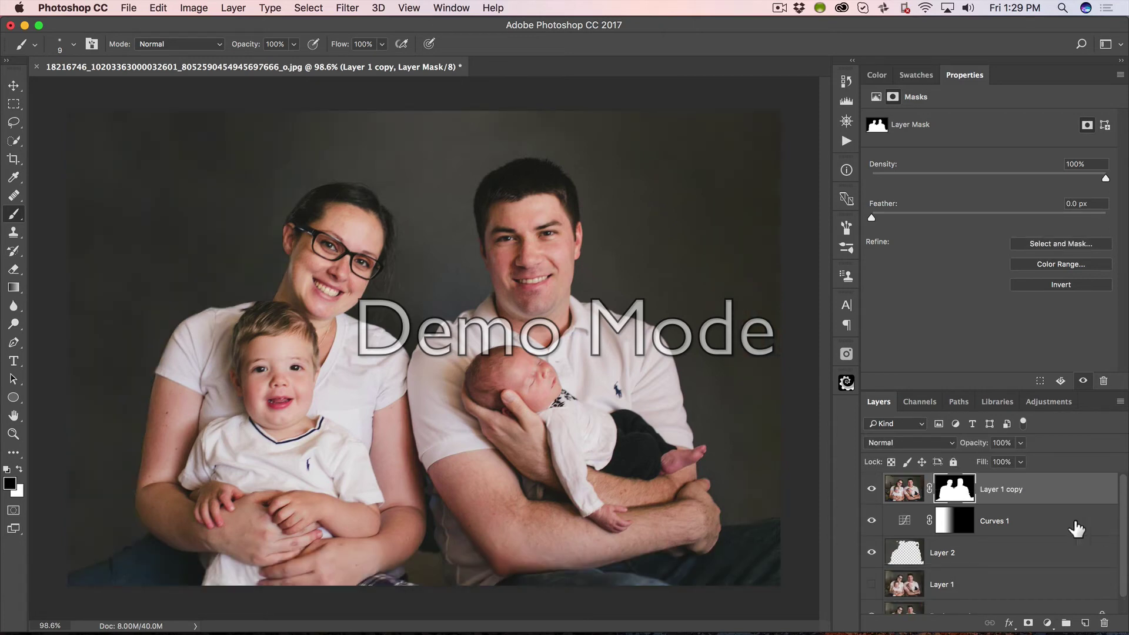
Open the Layer 1 copy mask in Select and Mask and brush over the woman's hair behind her neck to include it
double_click(959, 494)
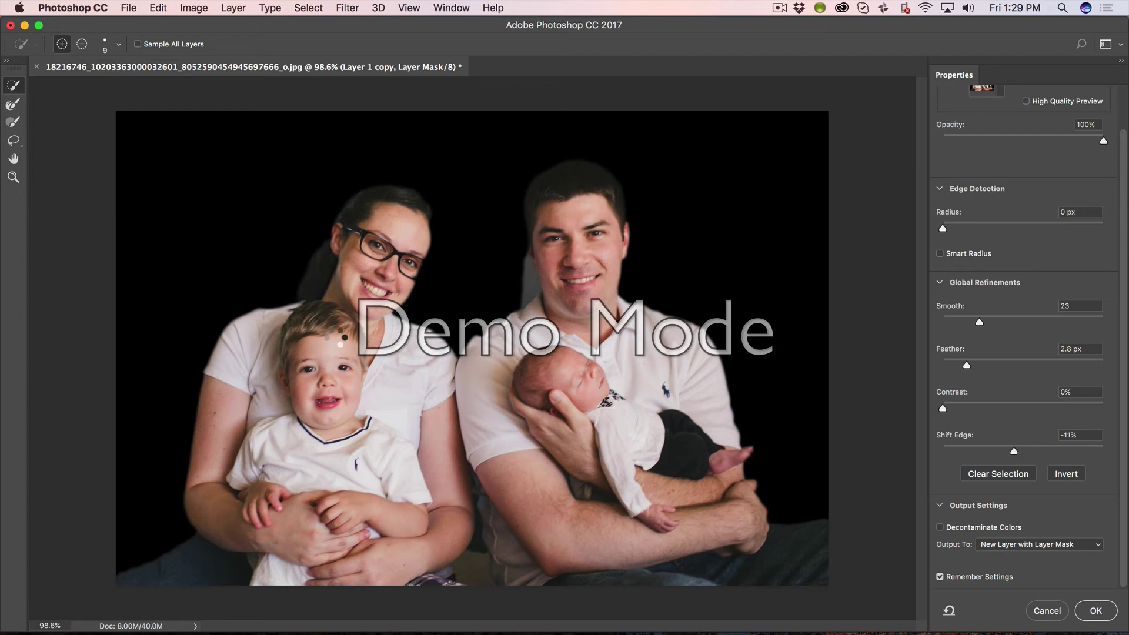
key("z")
left_click_drag(323, 277, 394, 284)
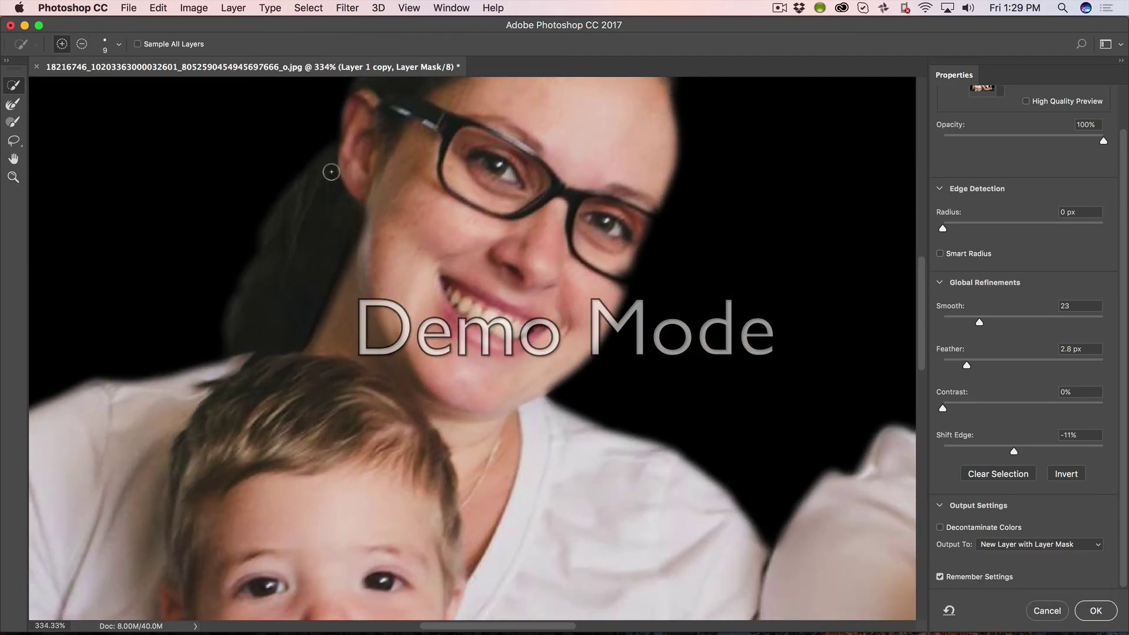
left_click_drag(333, 247, 318, 262)
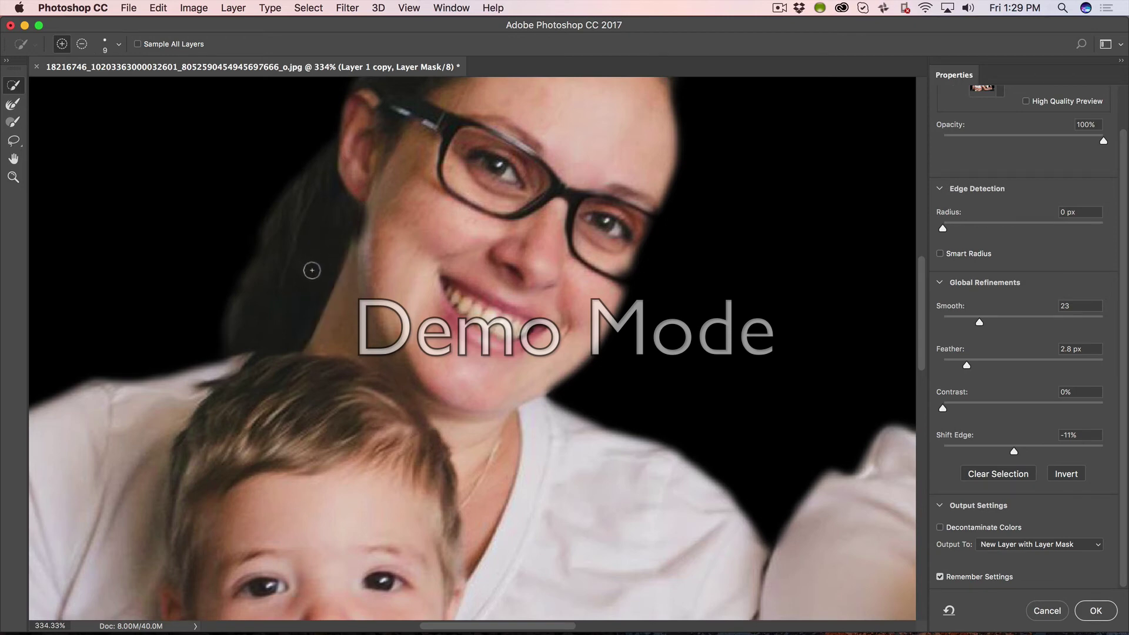
Compare the masked preview with the original image around the woman's hair and face edges
key("x")
key("x")
key("x")
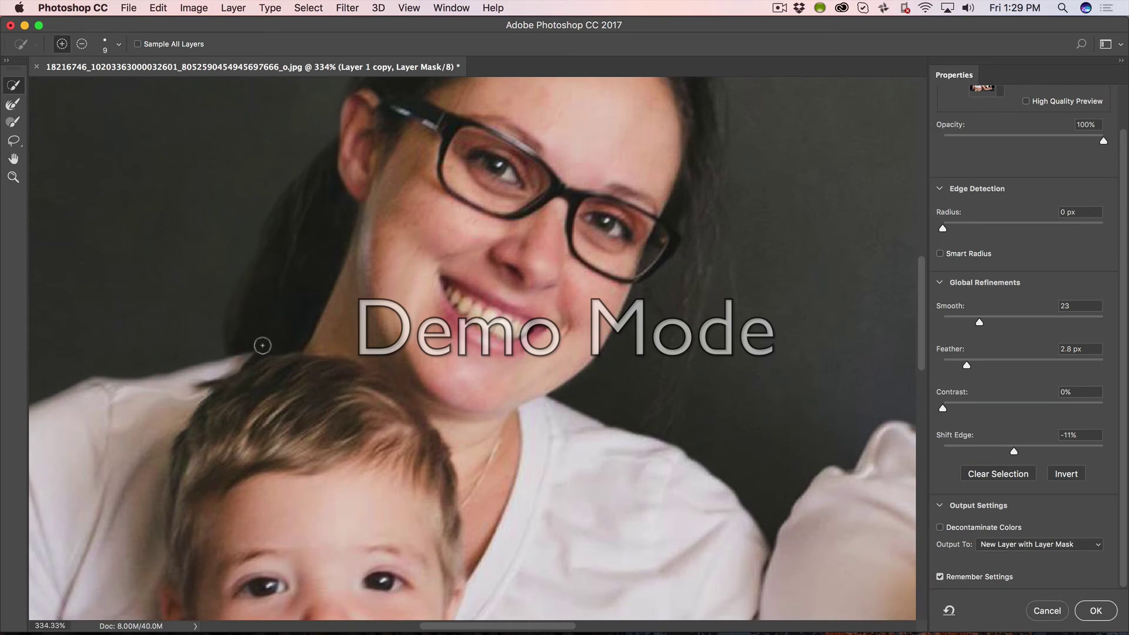
key("x")
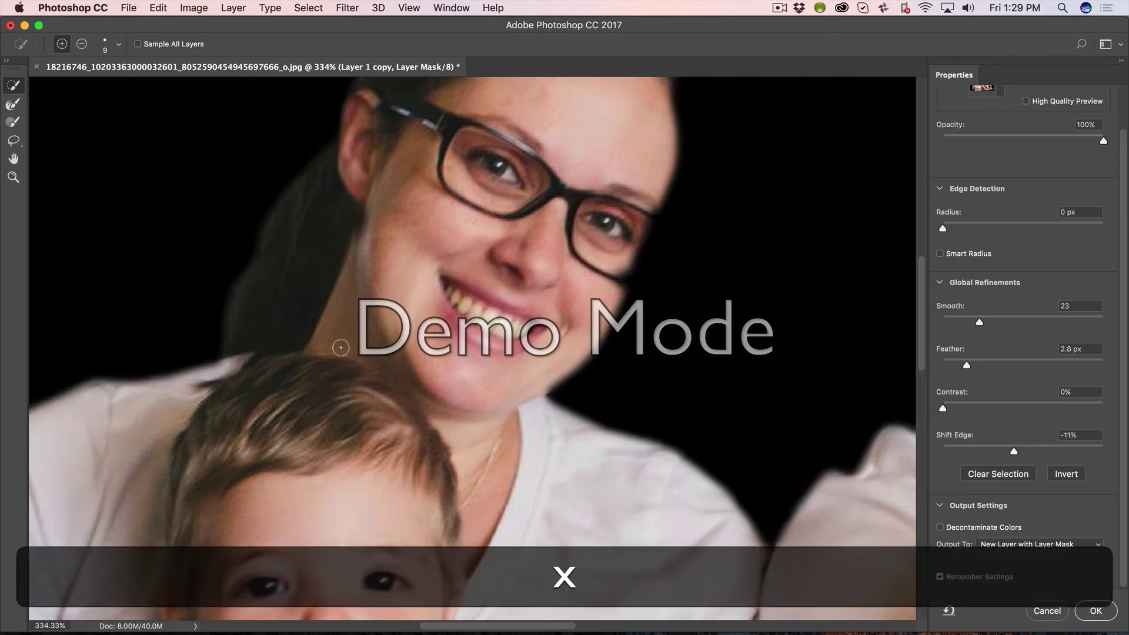
key("x")
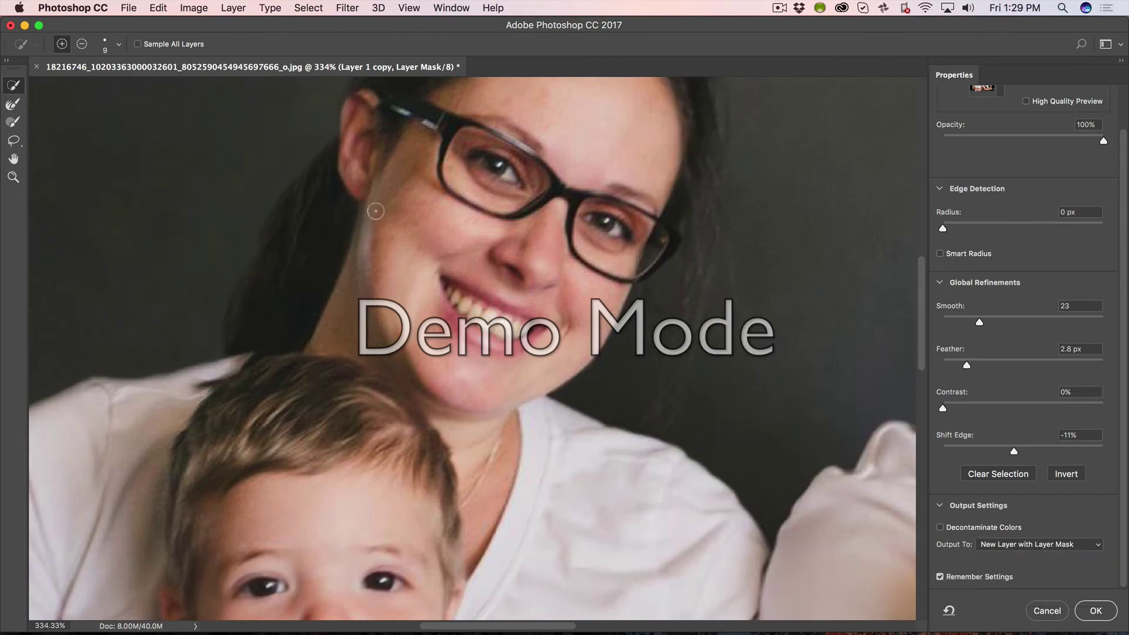
key("x")
key("x")
key("x")
Check the mask around the woman's head and output it with Smooth 23, Feather 2.8 px and Shift Edge -11% to New Layer with Layer Mask
left_click_drag(390, 176, 385, 318)
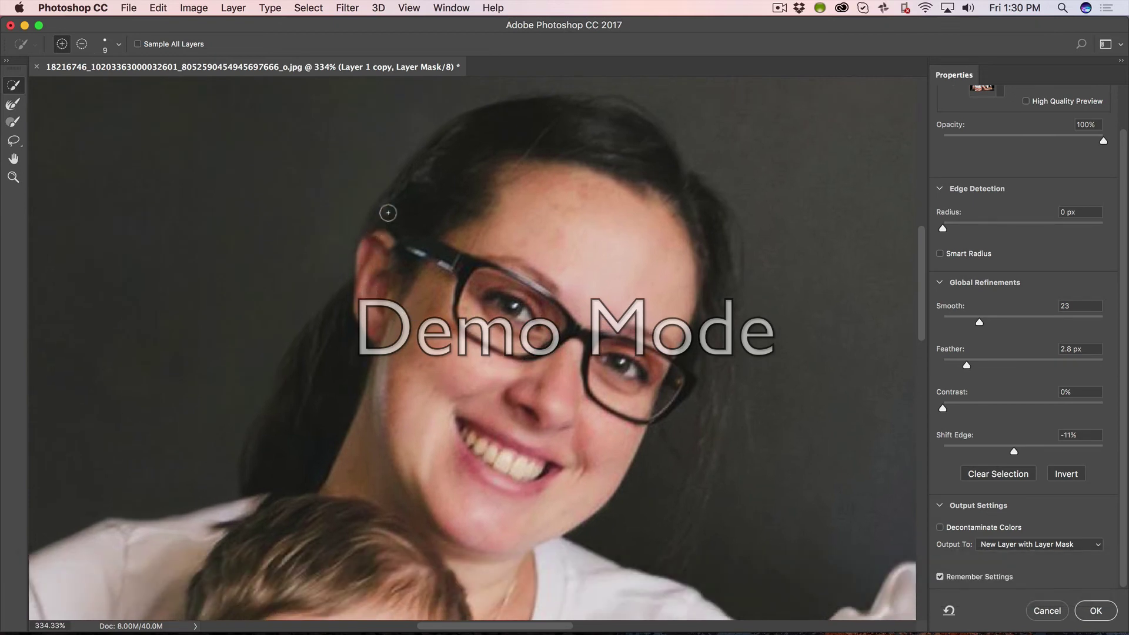
key("z")
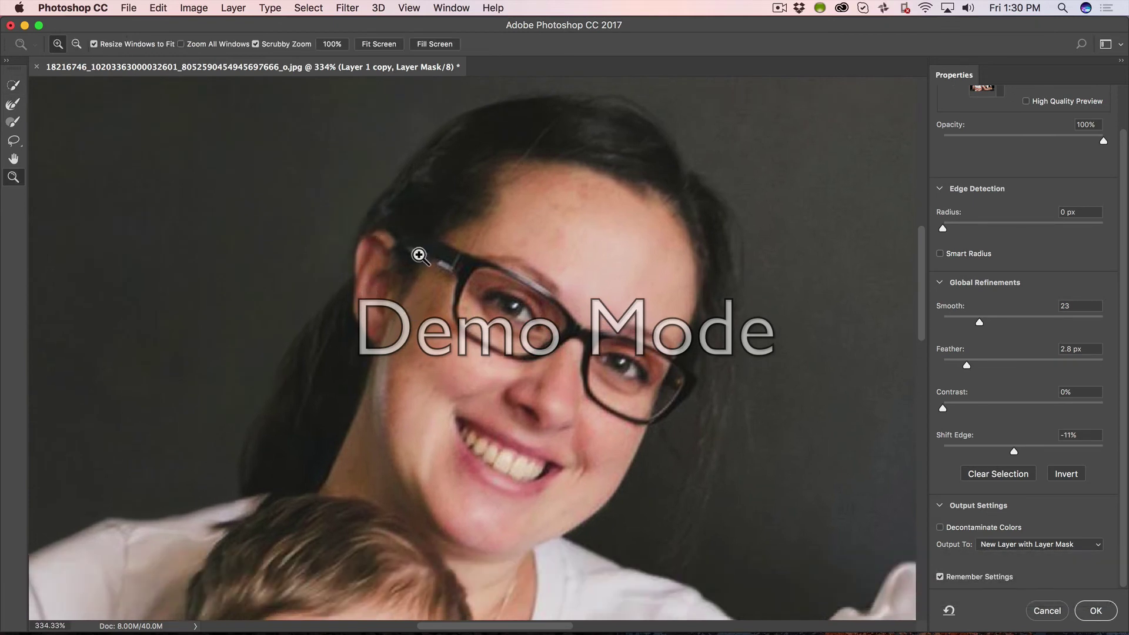
key("x")
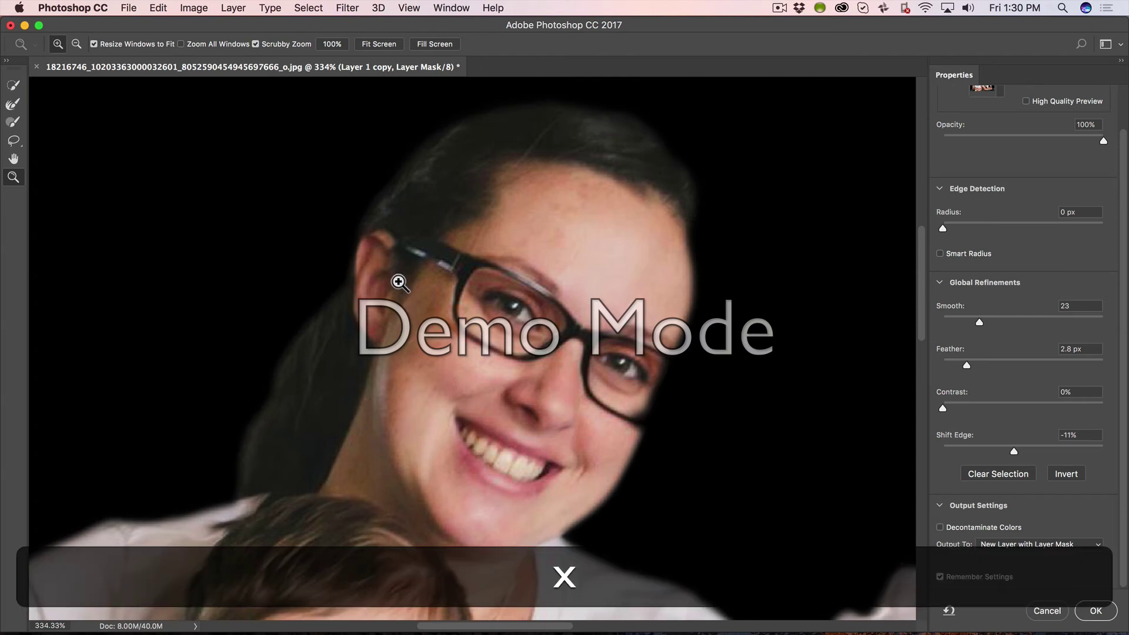
key("x")
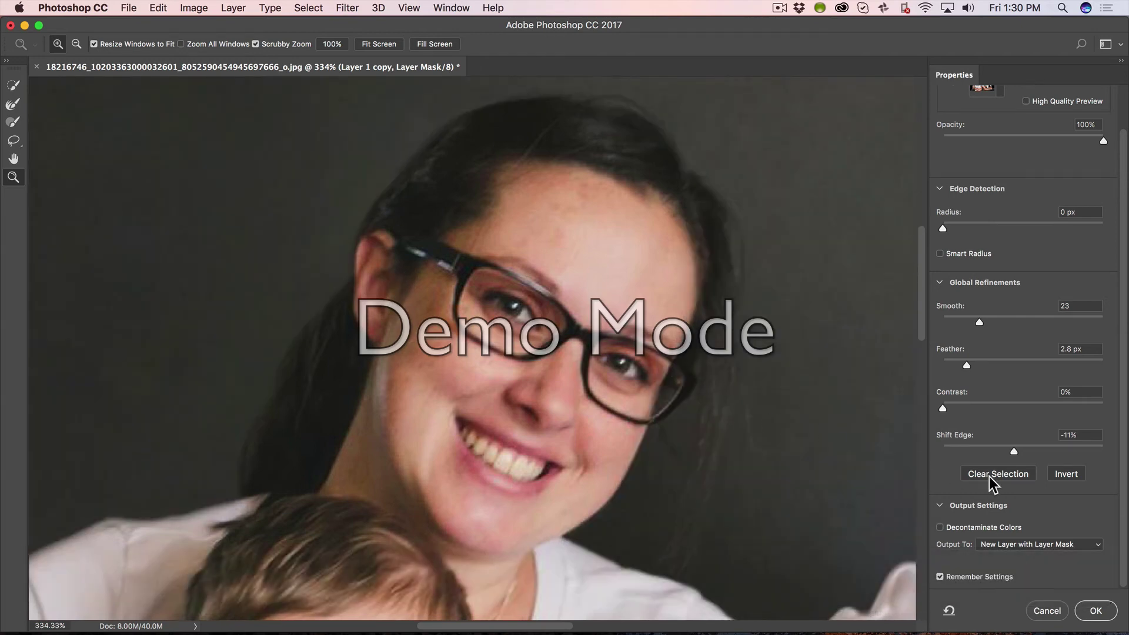
left_click(1095, 610)
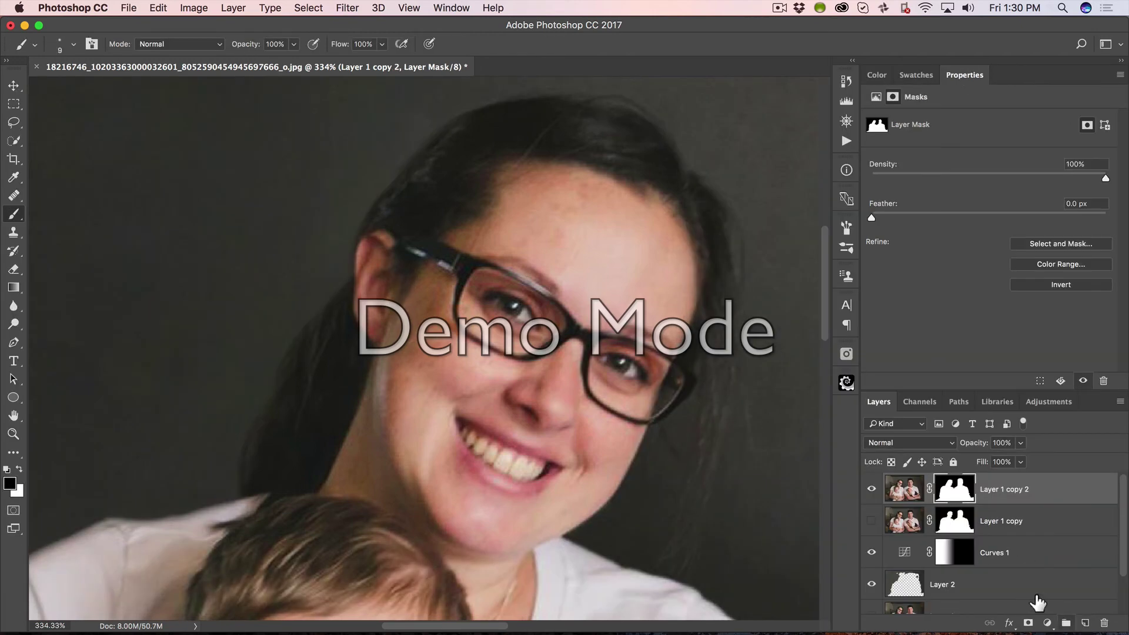
Add a Curves adjustment above Layer 1 copy 2 and lower its midtones to input 138, output 123
scroll(418, 362, "down", 8)
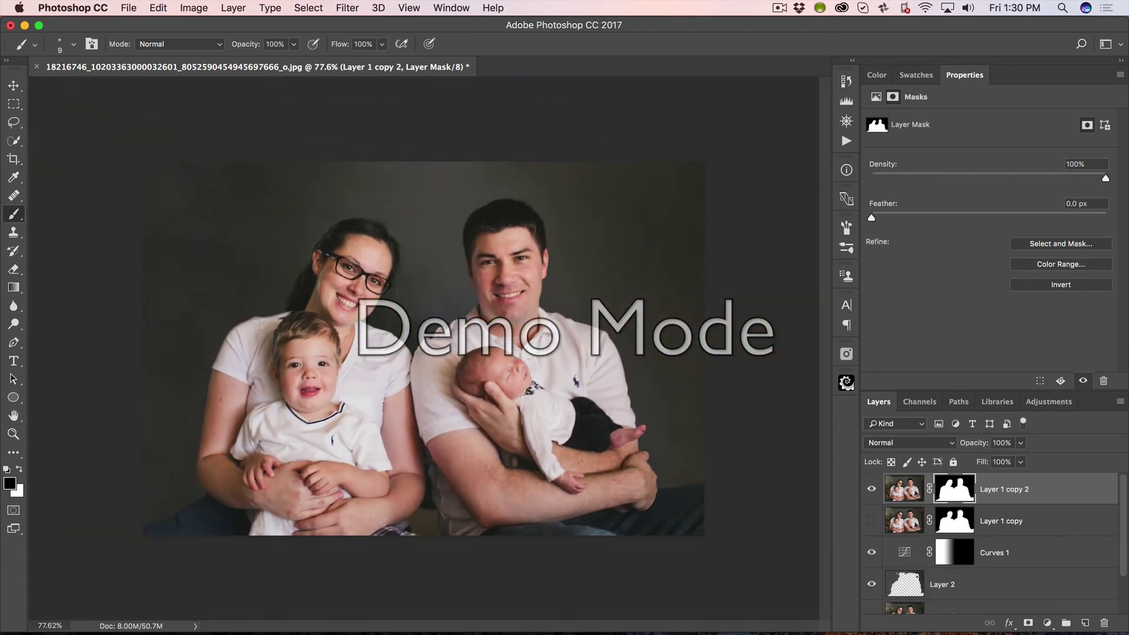
left_click(1047, 623)
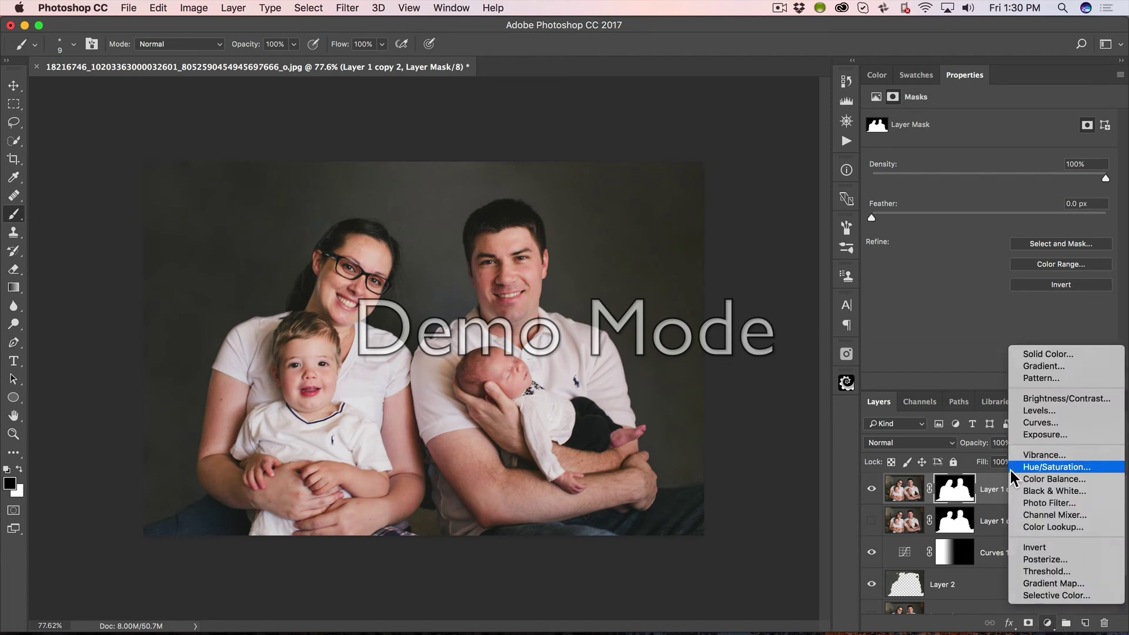
left_click(1047, 424)
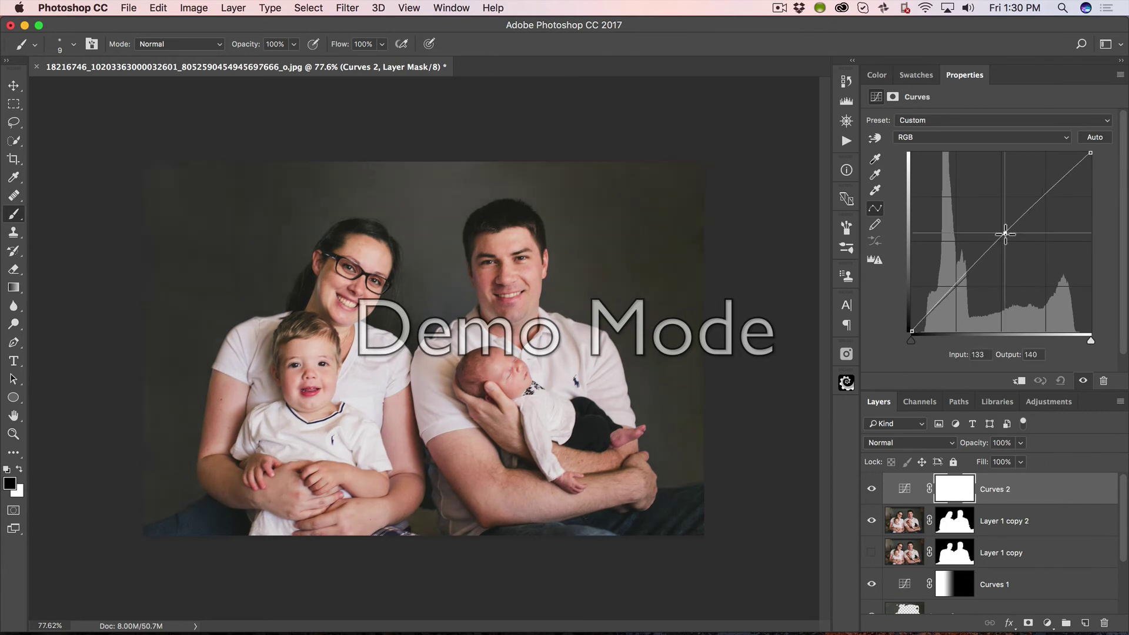
left_click_drag(1005, 235, 1006, 244)
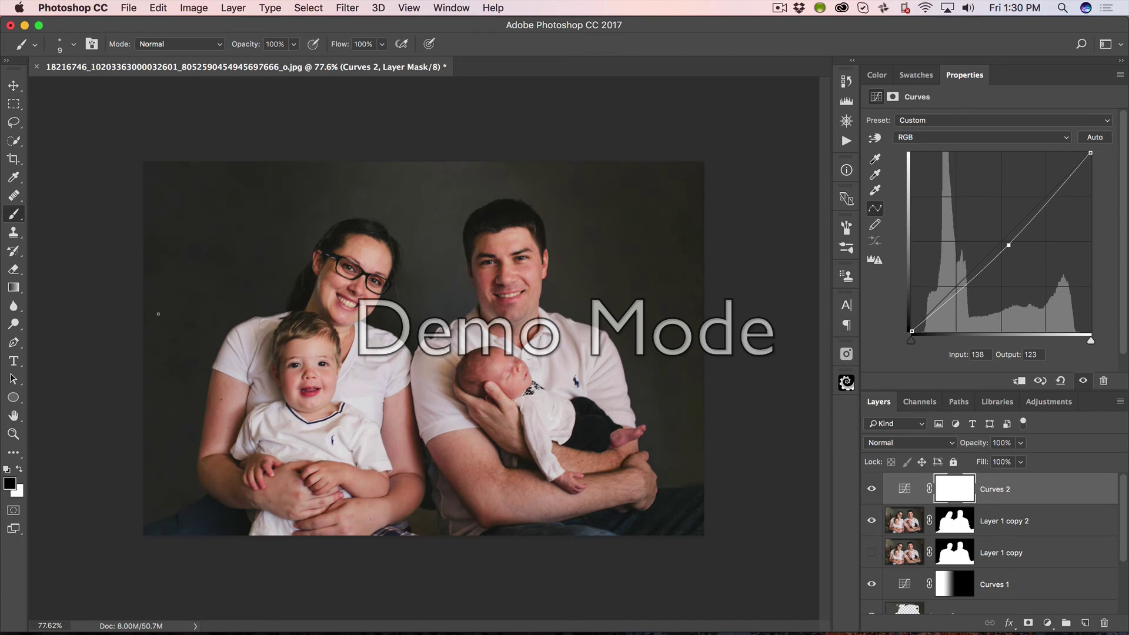
Fade the Curves 2 mask with a white-to-black gradient from the photo's lower edge upward and deepen the curve to input 149, output 115
left_click(12, 288)
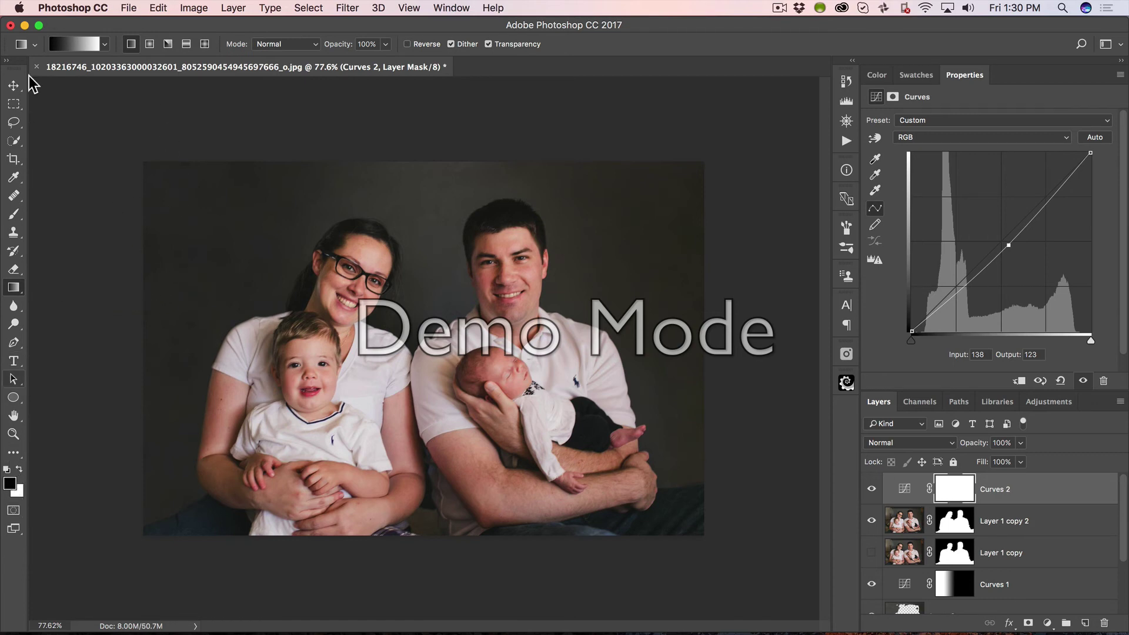
key("x")
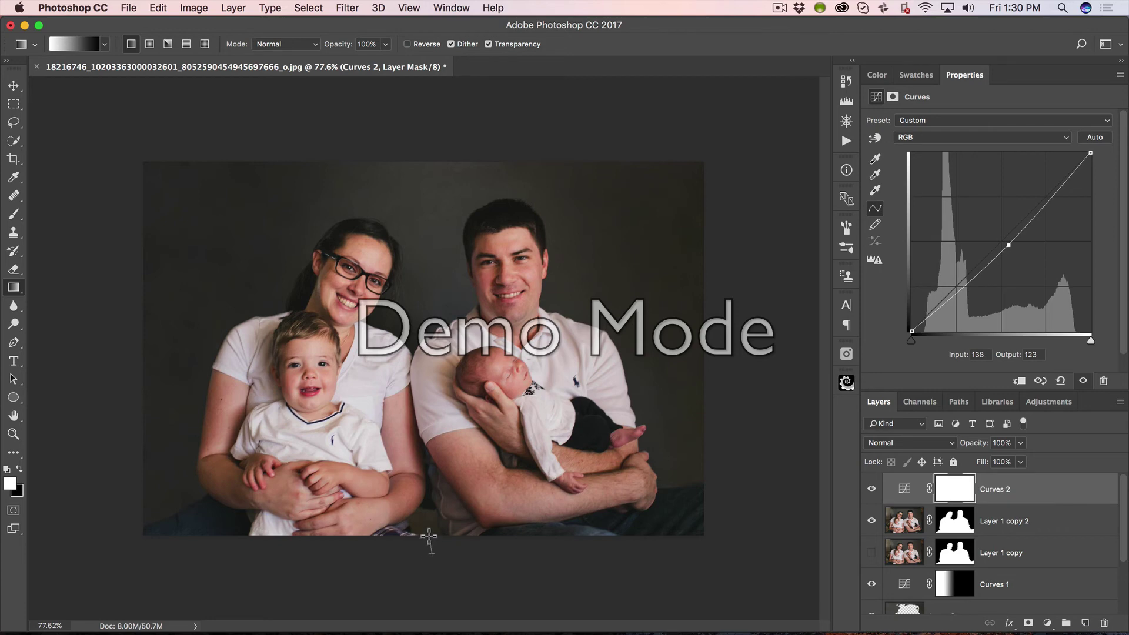
left_click_drag(427, 529, 435, 231)
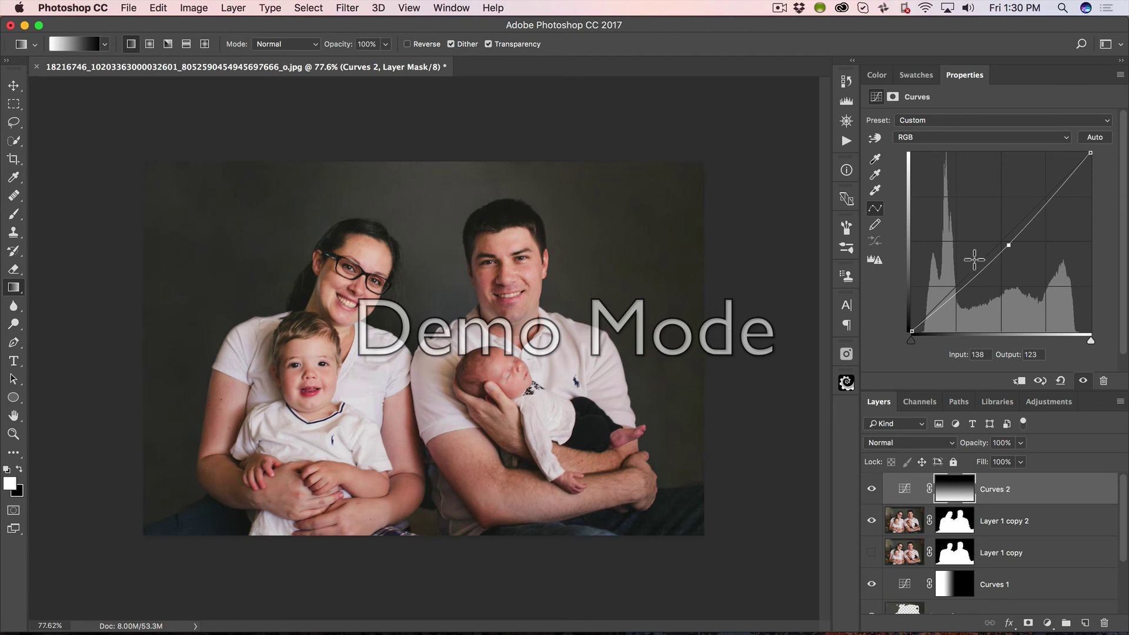
left_click_drag(1008, 246, 1016, 251)
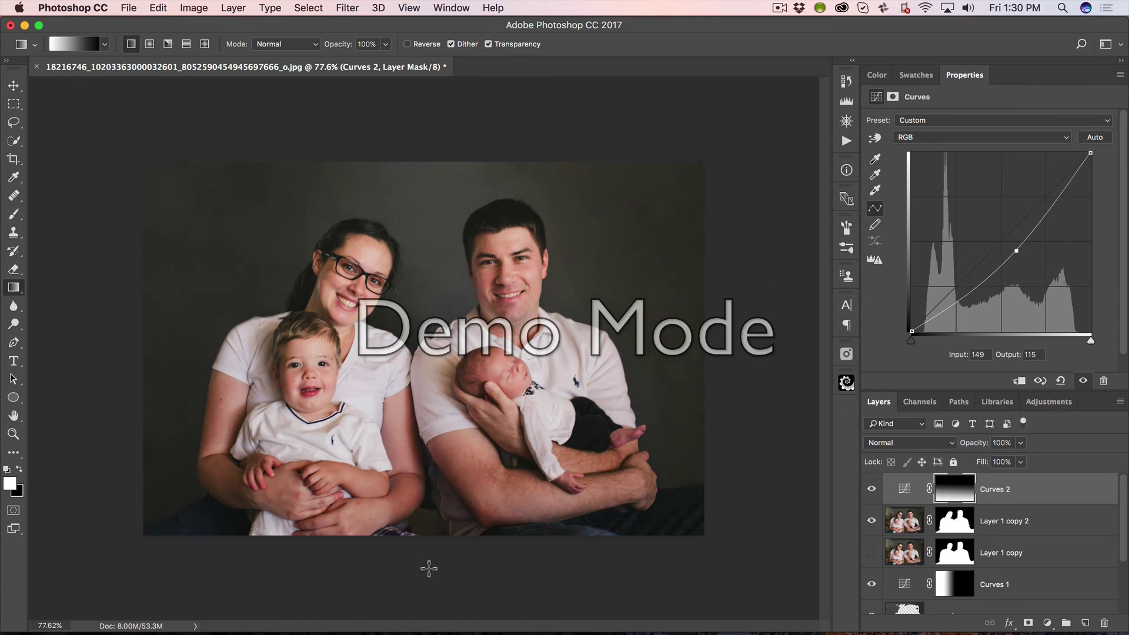
Redraw the Curves 2 mask gradient with a short upward transition around shoulder height and ease the curve to input 141, output 120
left_click_drag(428, 554, 428, 492)
left_click_drag(428, 428, 435, 263)
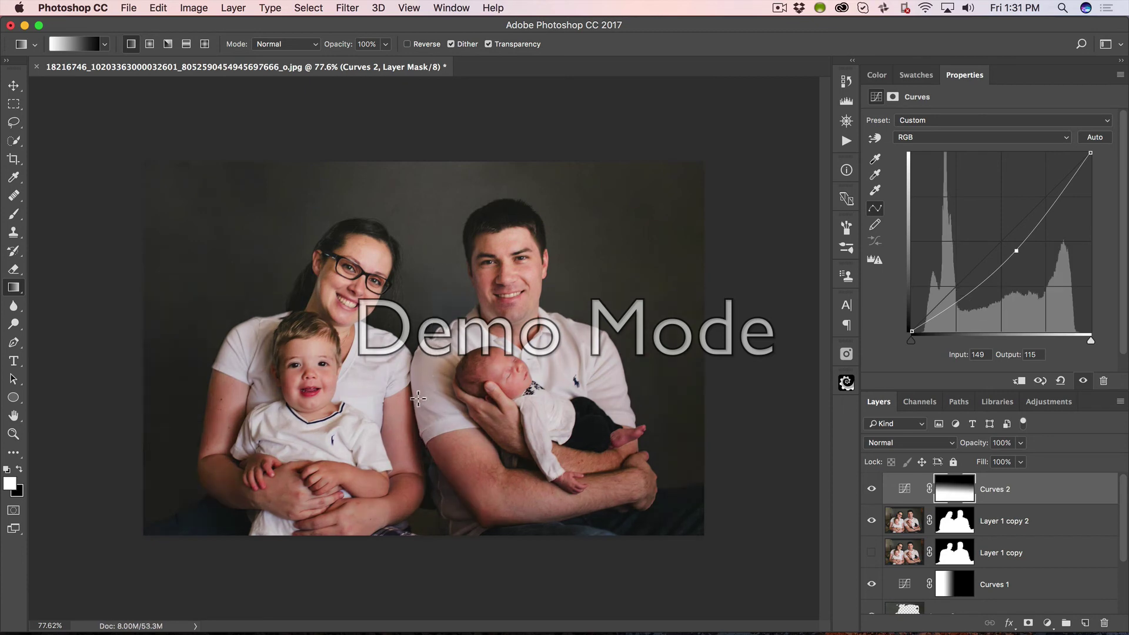
left_click_drag(421, 357, 423, 299)
mouse_move(1029, 488)
left_mouse_down()
mouse_move(1023, 528)
mouse_move(1028, 481)
left_mouse_up()
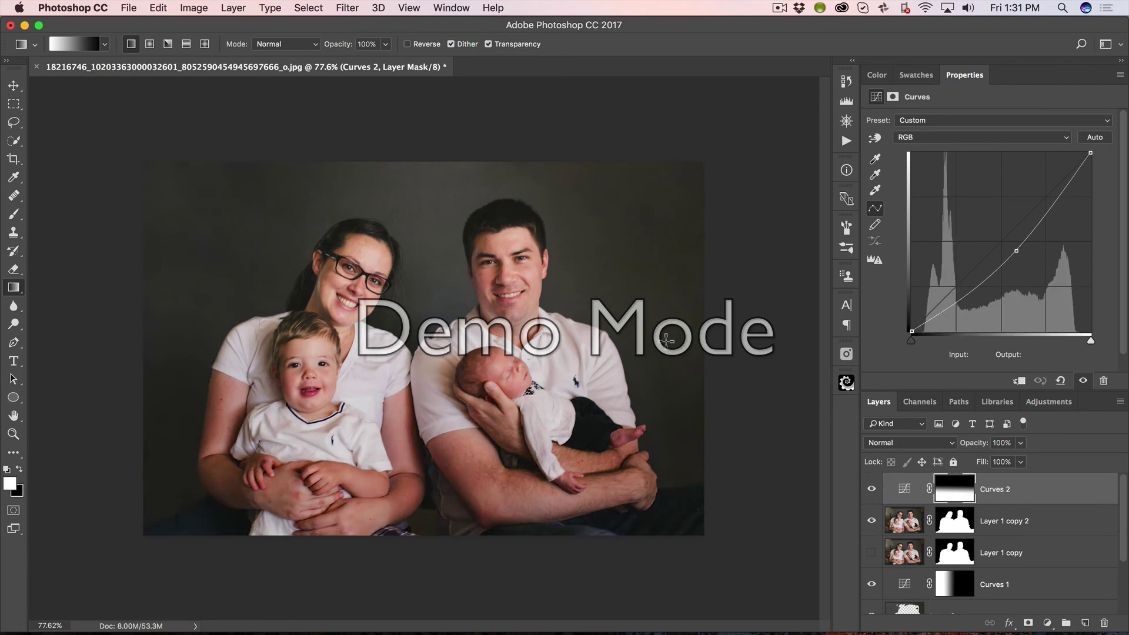
left_click_drag(1015, 250, 1011, 247)
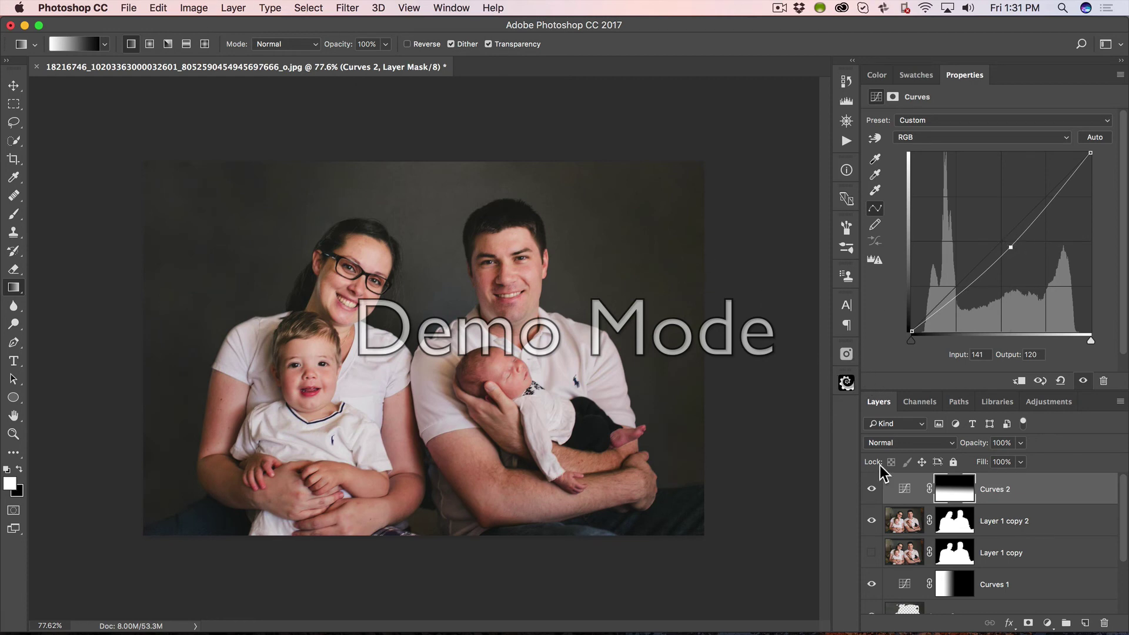
Duplicate Layer 1 copy 2 together with its mask and set the duplicate's blend mode to Linear Light
left_click(905, 522)
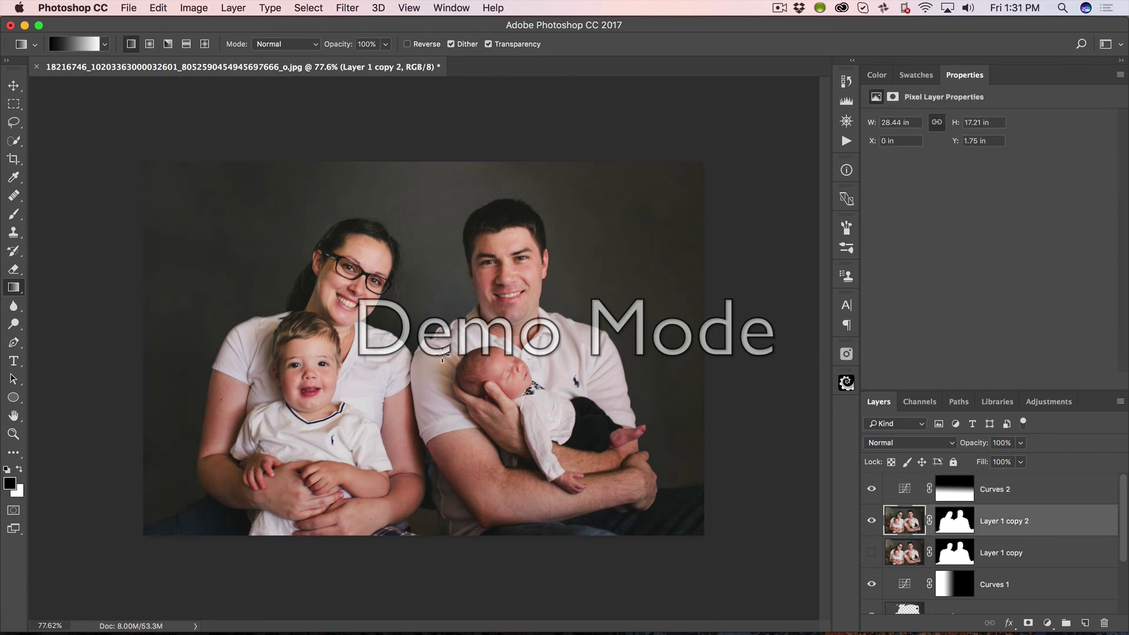
key("z")
left_click_drag(423, 335, 516, 347)
key("space")
left_click_drag(436, 360, 461, 411)
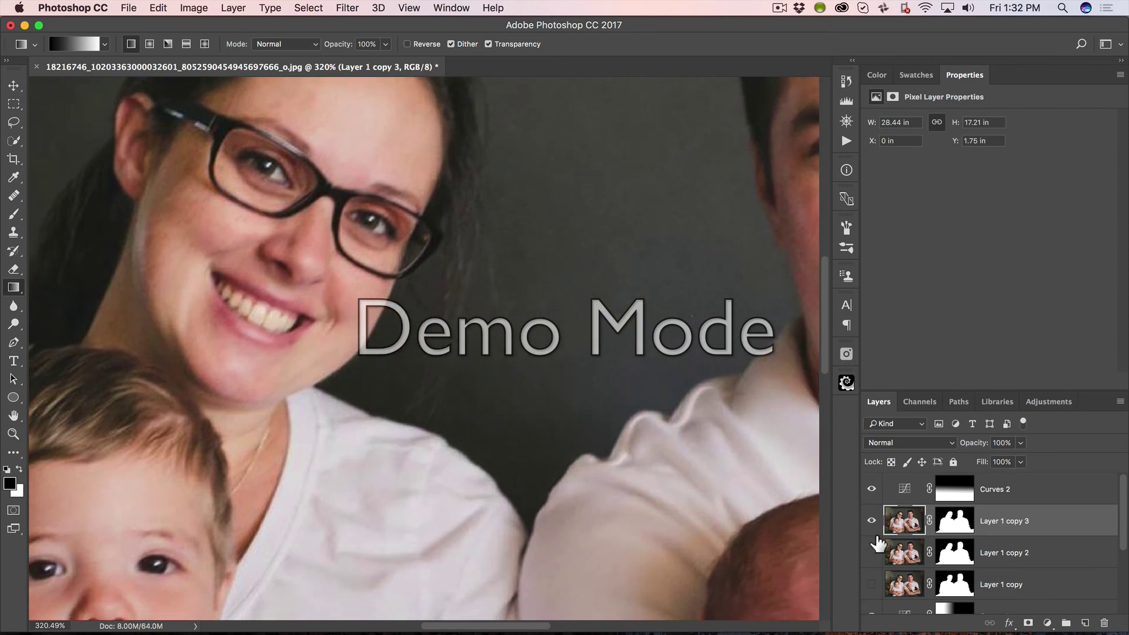
left_click(916, 443)
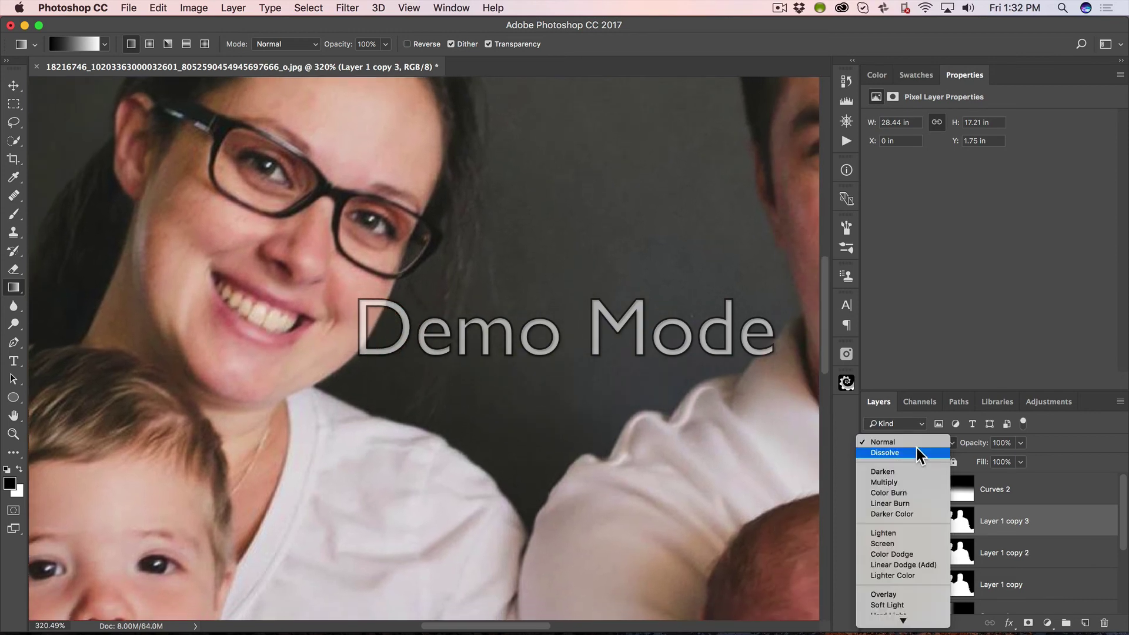
mouse_move(903, 621)
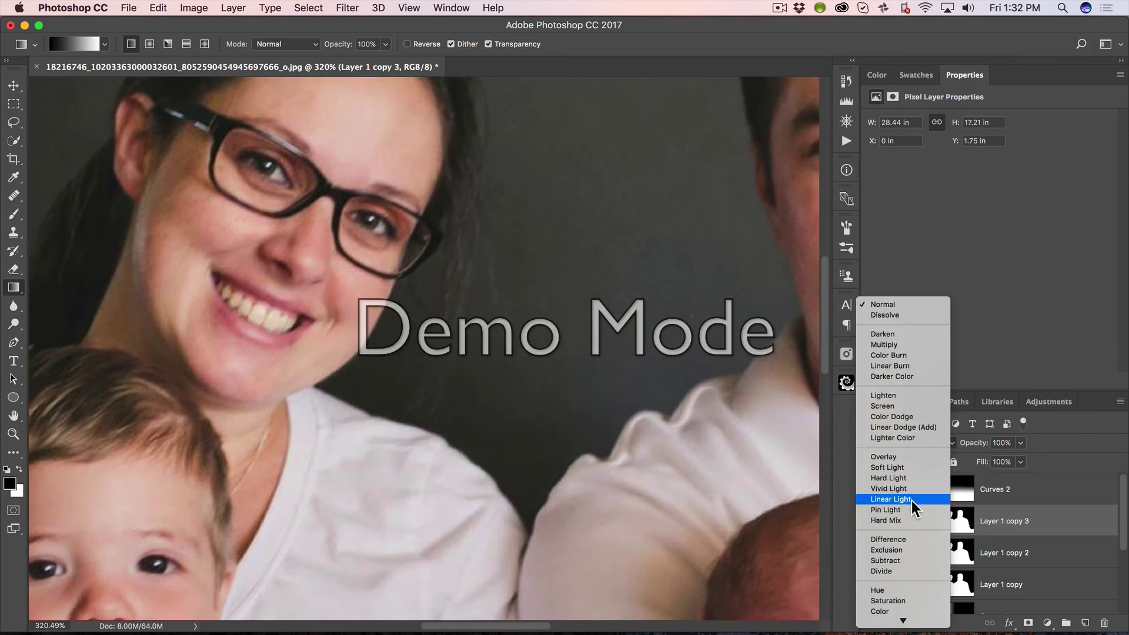
left_click(915, 498)
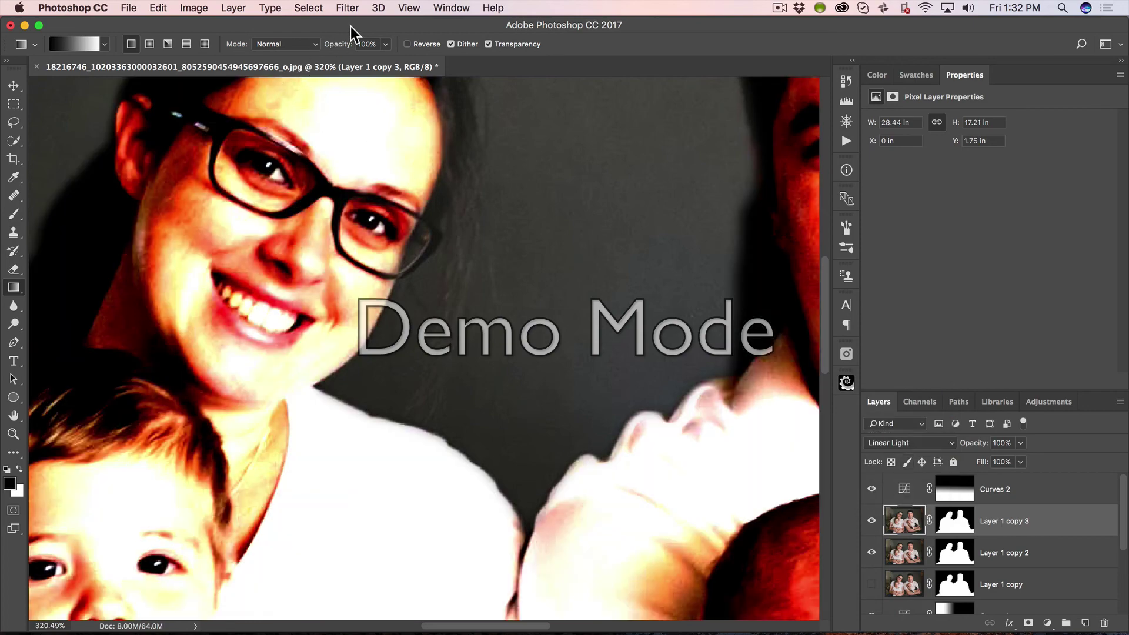
Sharpen the family by applying a High Pass filter with a 0.7-pixel radius to the Layer 1 copy 3 image
left_click(347, 8)
mouse_move(474, 296)
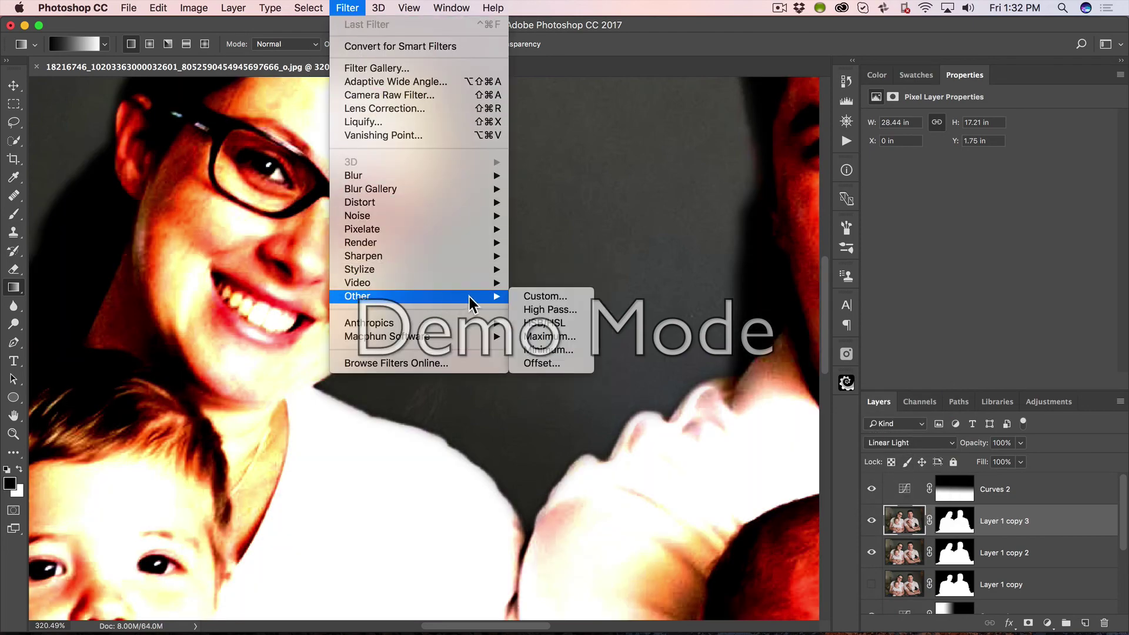
left_click(545, 309)
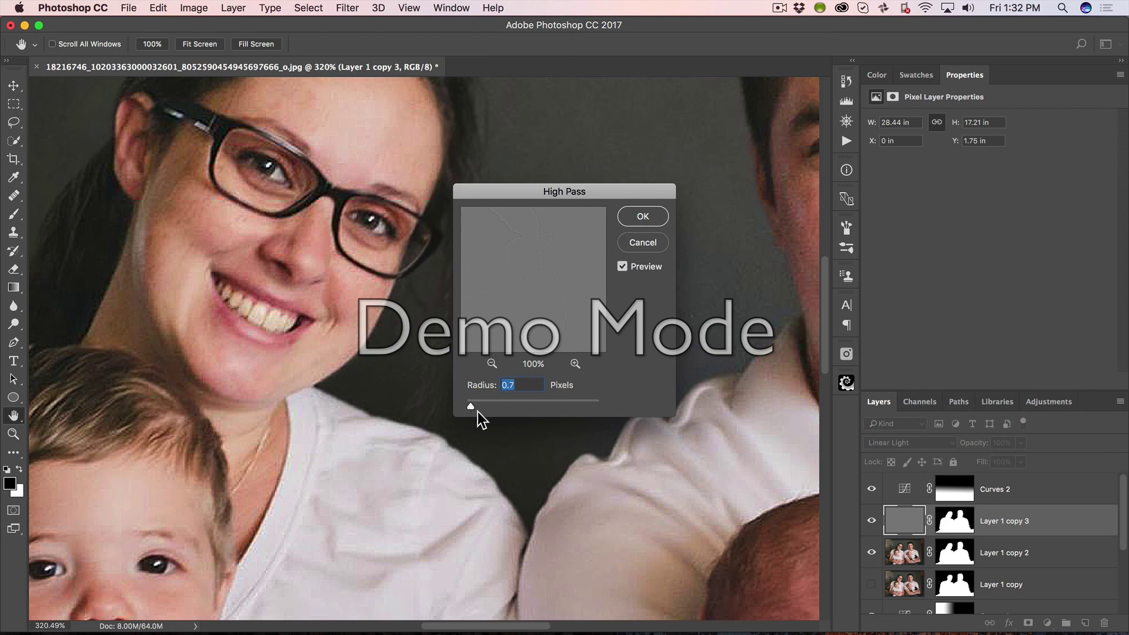
left_click(644, 217)
key("g")
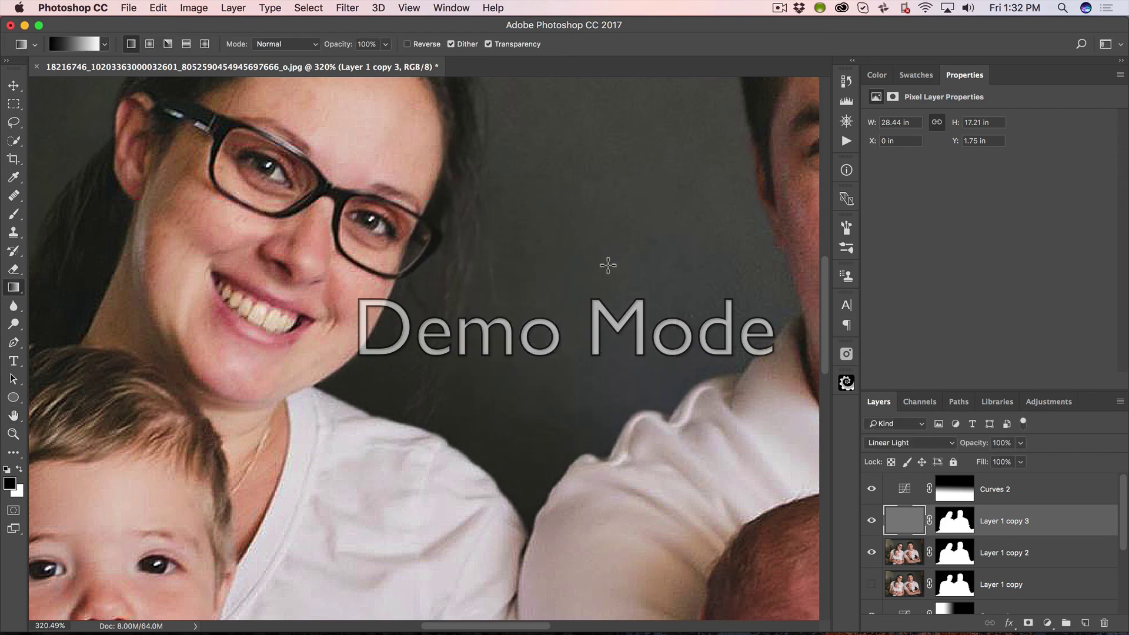
Fill the Layer 1 copy 3 mask entirely with black to hide the High Pass sharpening
left_click(955, 522)
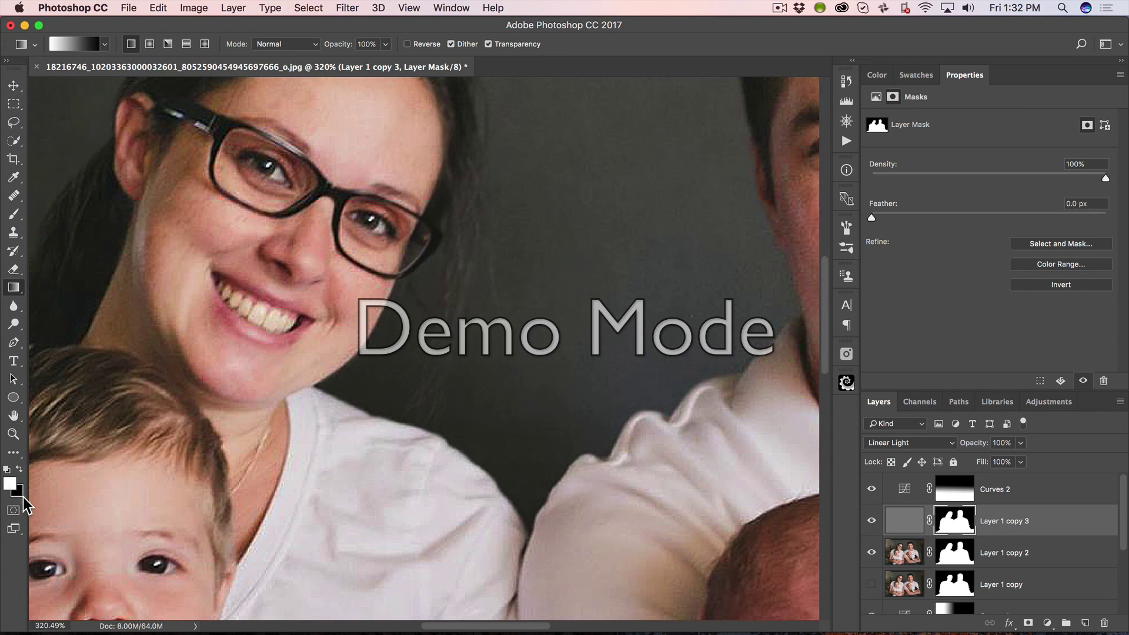
key("super")
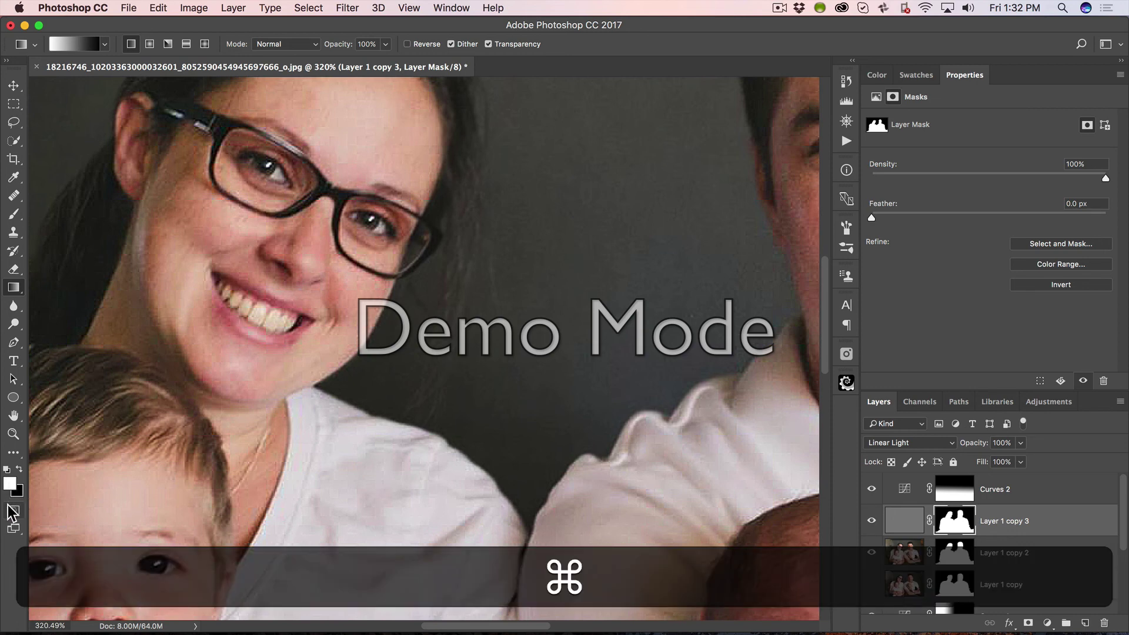
key("super+BackSpace")
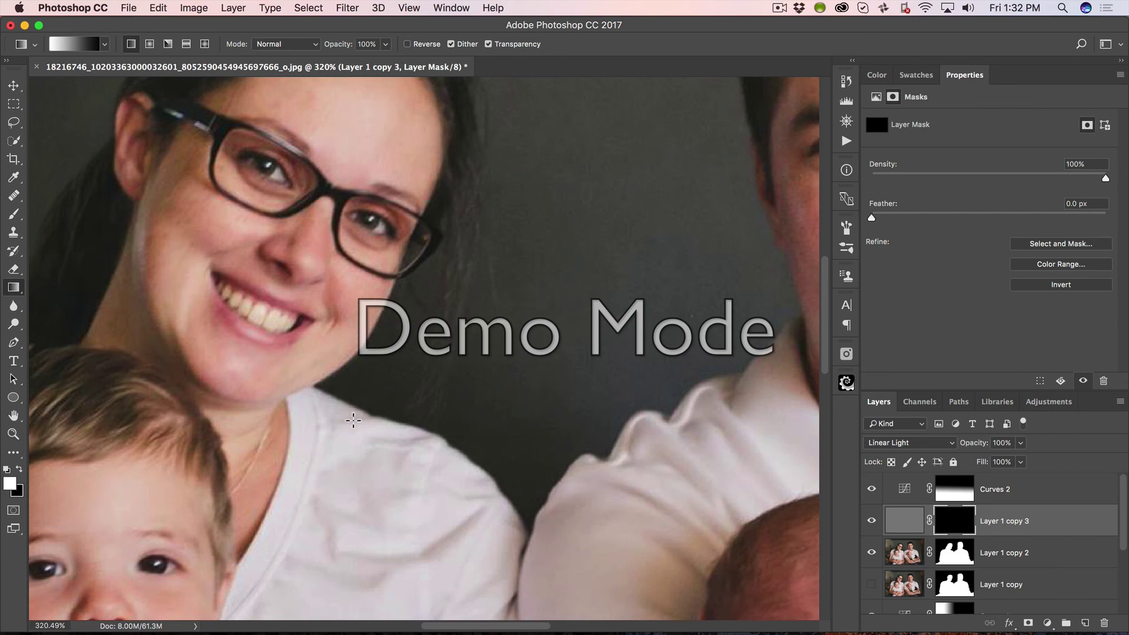
Set up the Brush tool with white paint, a size of 80 pixels and 50% opacity
key("b")
key("x")
key("bracketright")
key("bracketright")
key("bracketright")
key("bracketright")
key("bracketright")
key("bracketright")
key("bracketright")
key("bracketright")
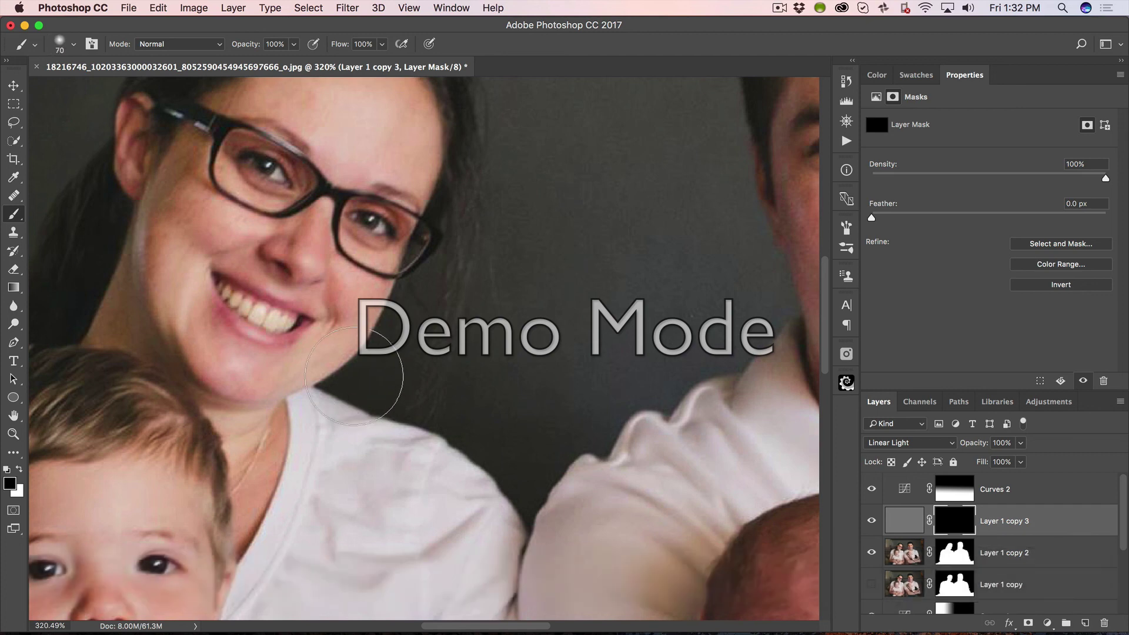
key("x")
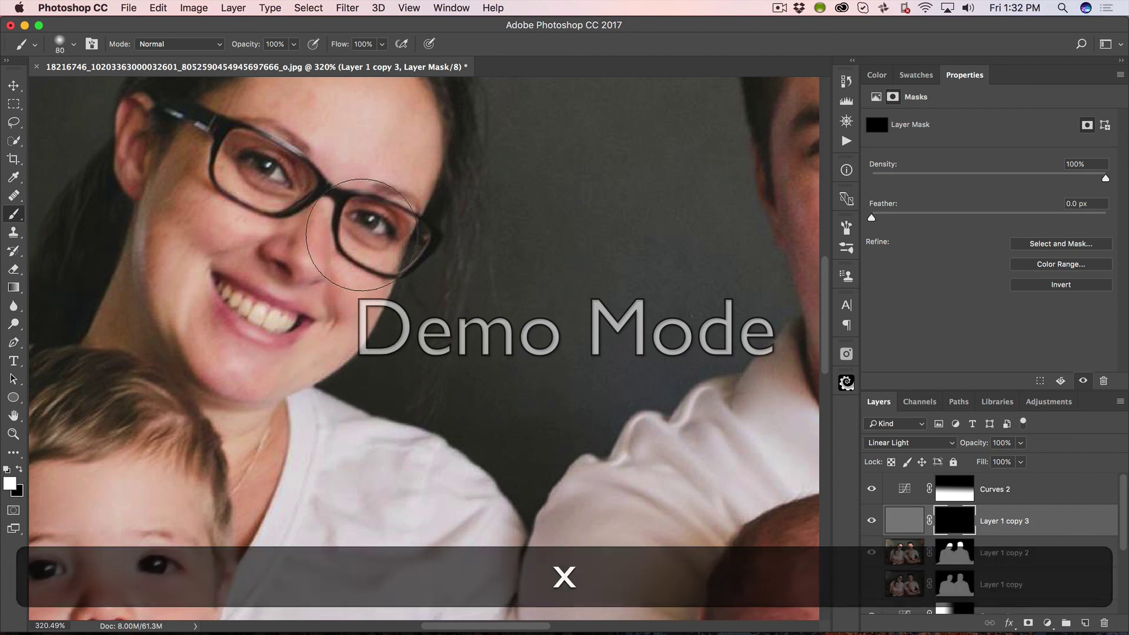
key("5")
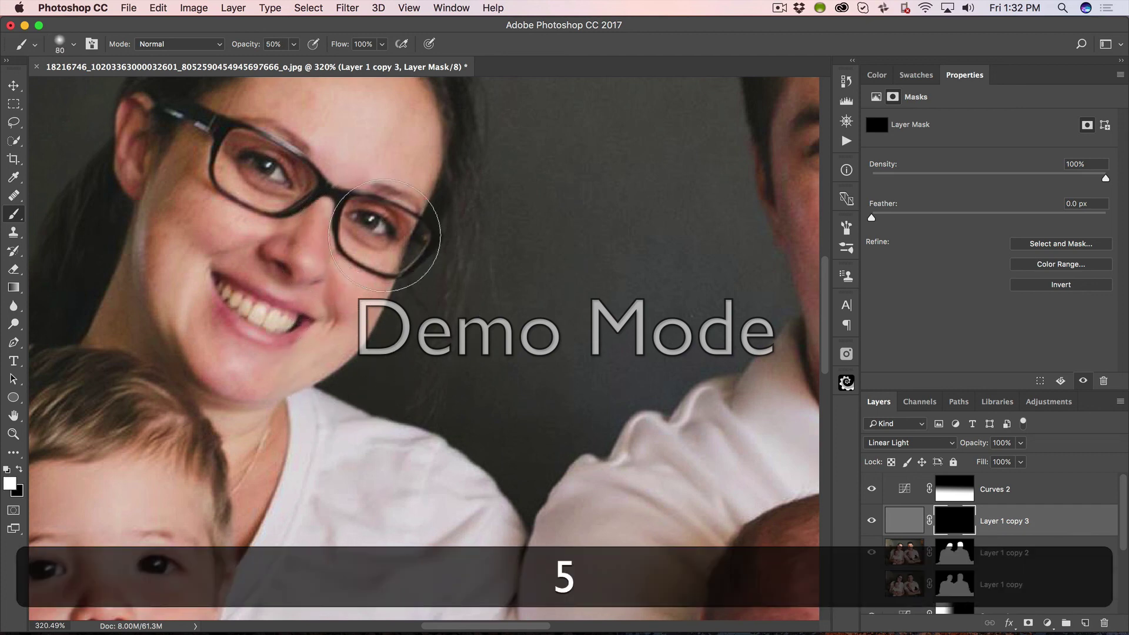
left_click(379, 235)
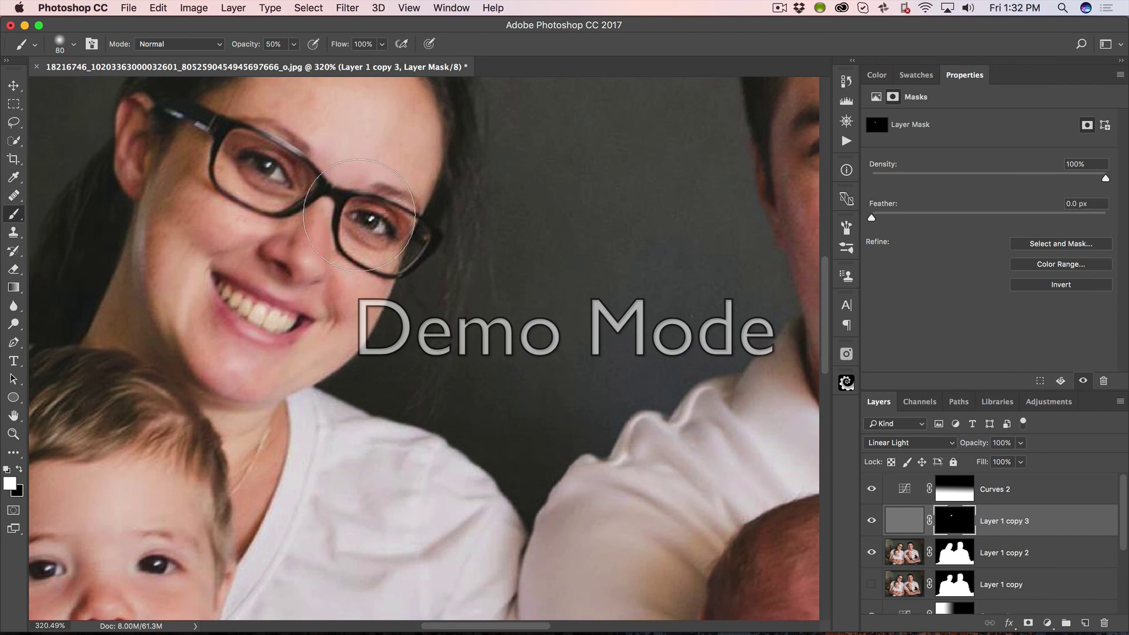
key("super+z")
key("alt+super+z")
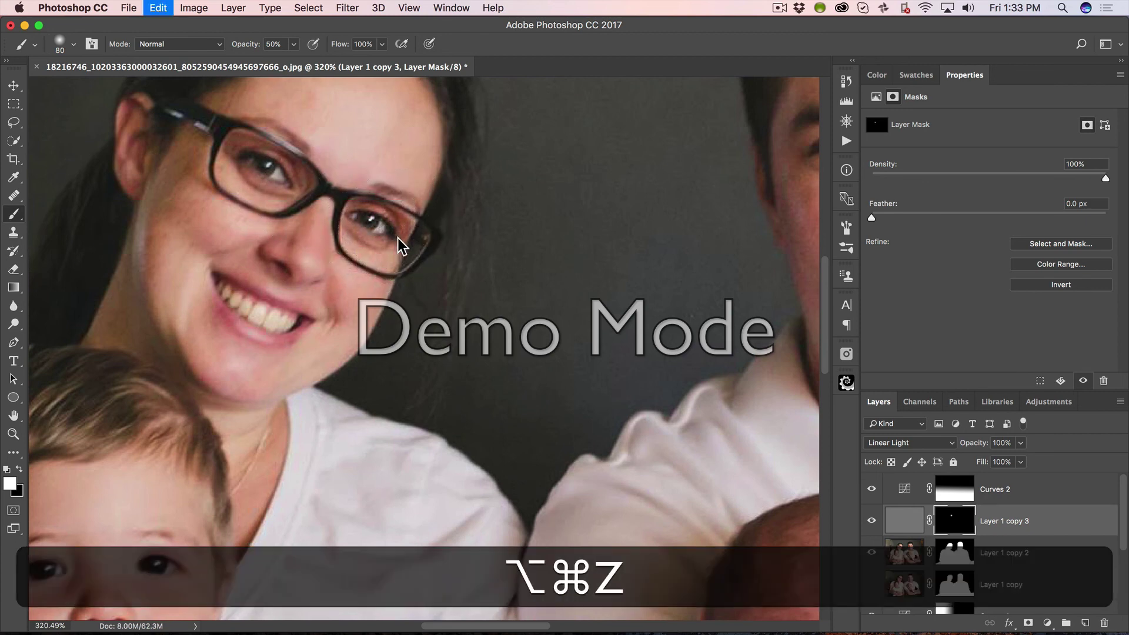
key("alt+super+z")
key("alt+b")
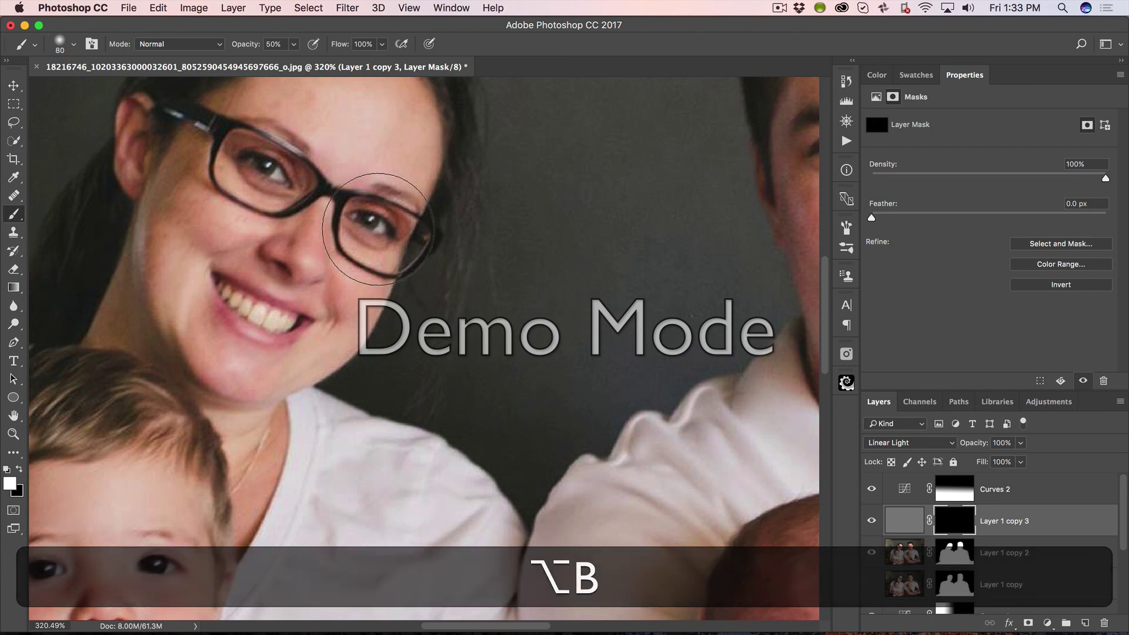
Reveal the sharpening on both of the mother's eyes by painting white on the mask with a 25-pixel brush
key("[")
key("[")
key("[")
key("bracketleft")
key("bracketleft")
key("bracketleft")
key("bracketleft")
key("bracketleft")
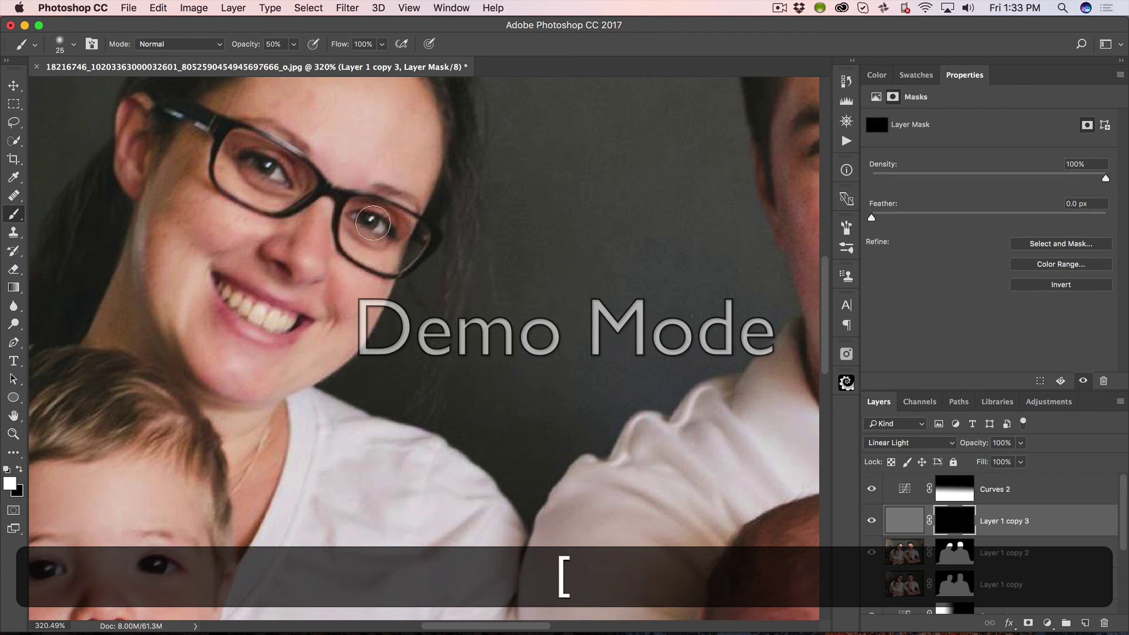
left_click_drag(376, 221, 362, 221)
left_click_drag(257, 168, 278, 172)
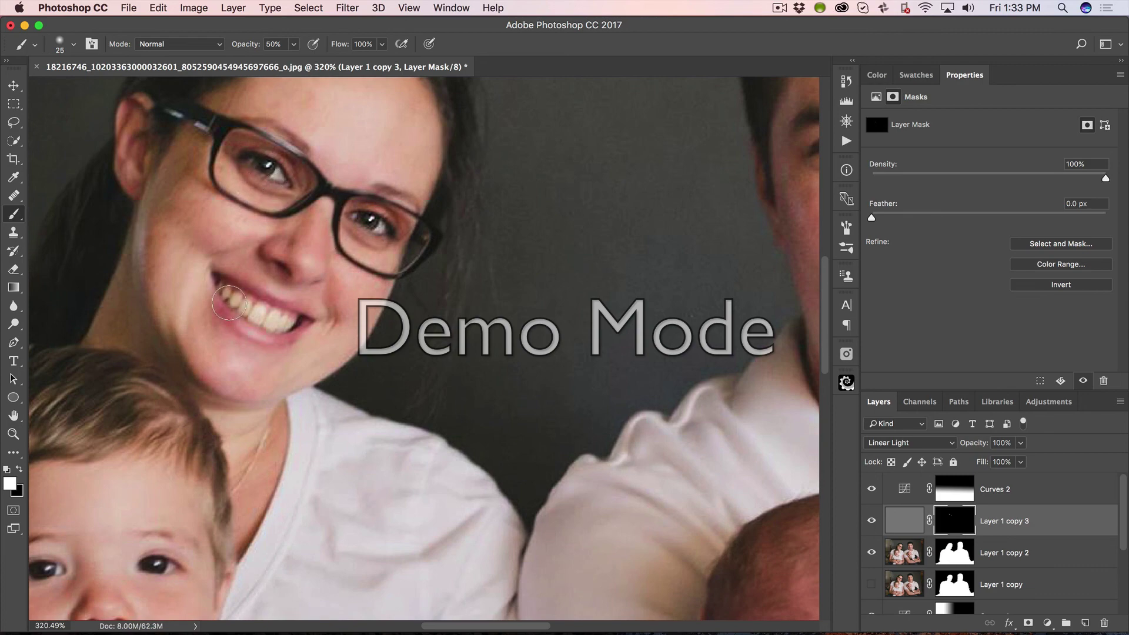
Paint the sharpening into the other family members' eyes on the Layer 1 copy 3 mask
key("space")
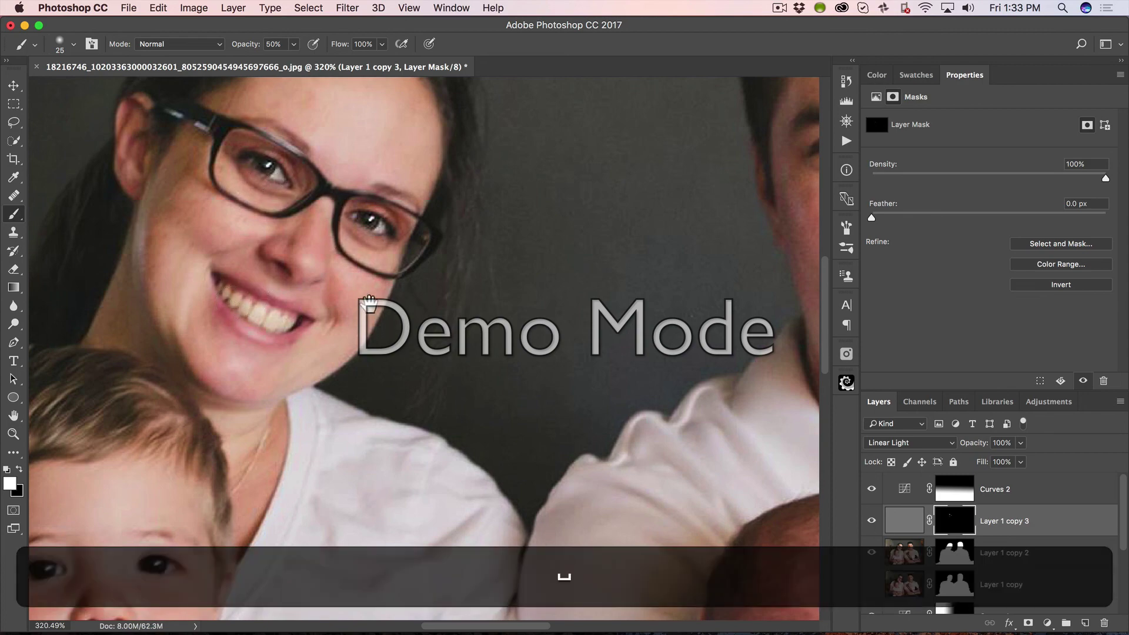
left_click_drag(335, 332, 483, 155)
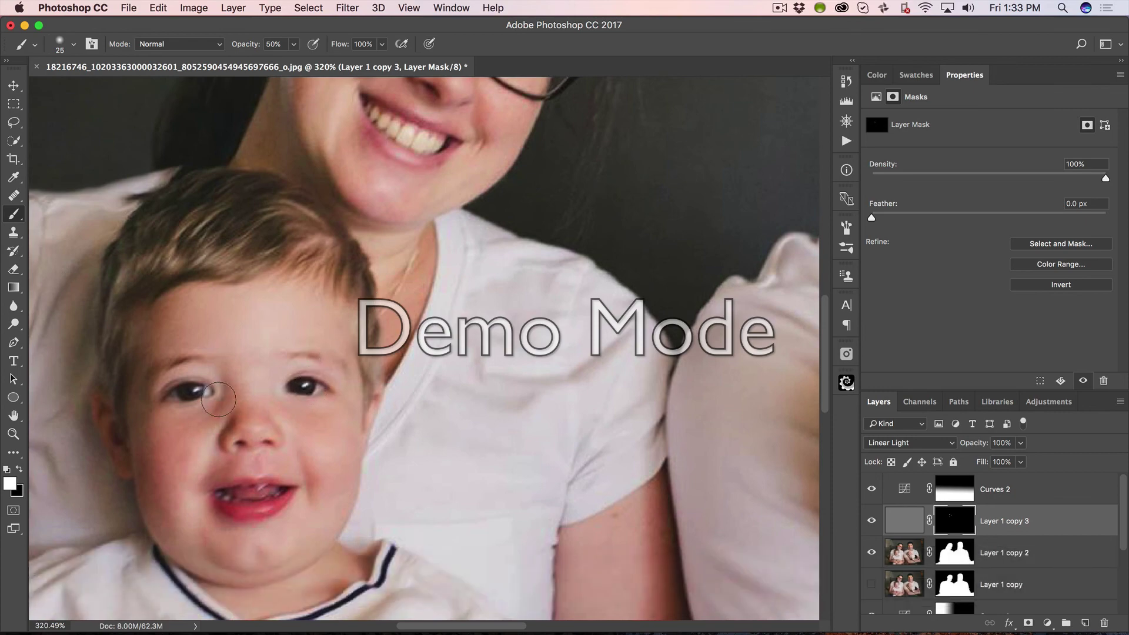
scroll(383, 365, "right", 10)
scroll(383, 365, "down", 3)
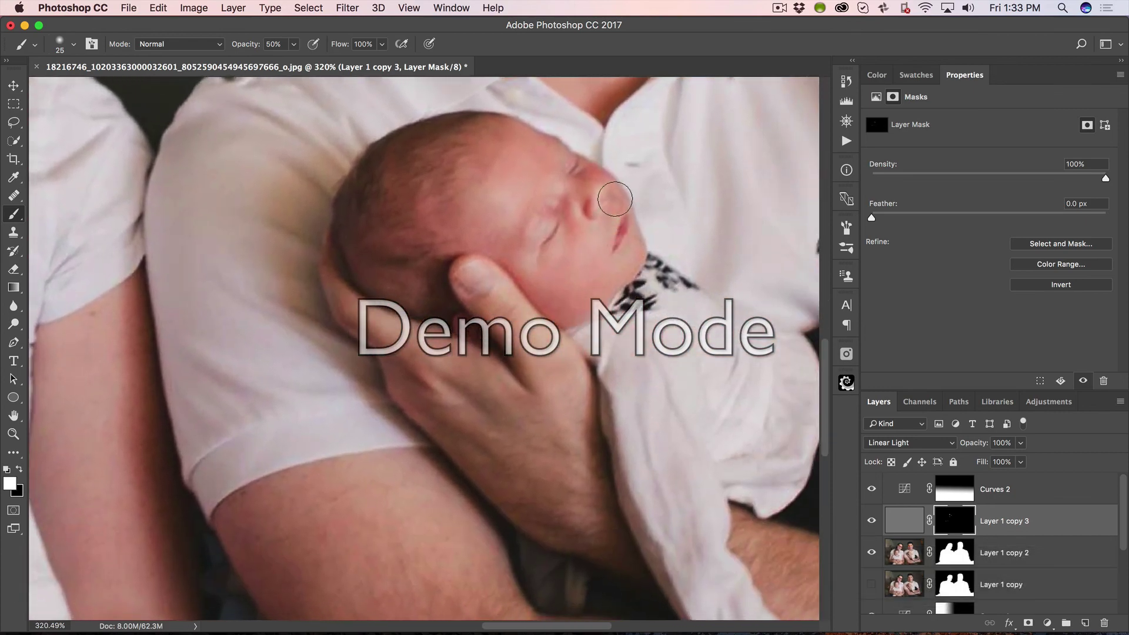
key("space")
mouse_move(569, 224)
left_mouse_down()
mouse_move(549, 237)
mouse_move(556, 223)
left_mouse_up()
left_click_drag(650, 213, 612, 582)
left_click_drag(529, 270, 538, 314)
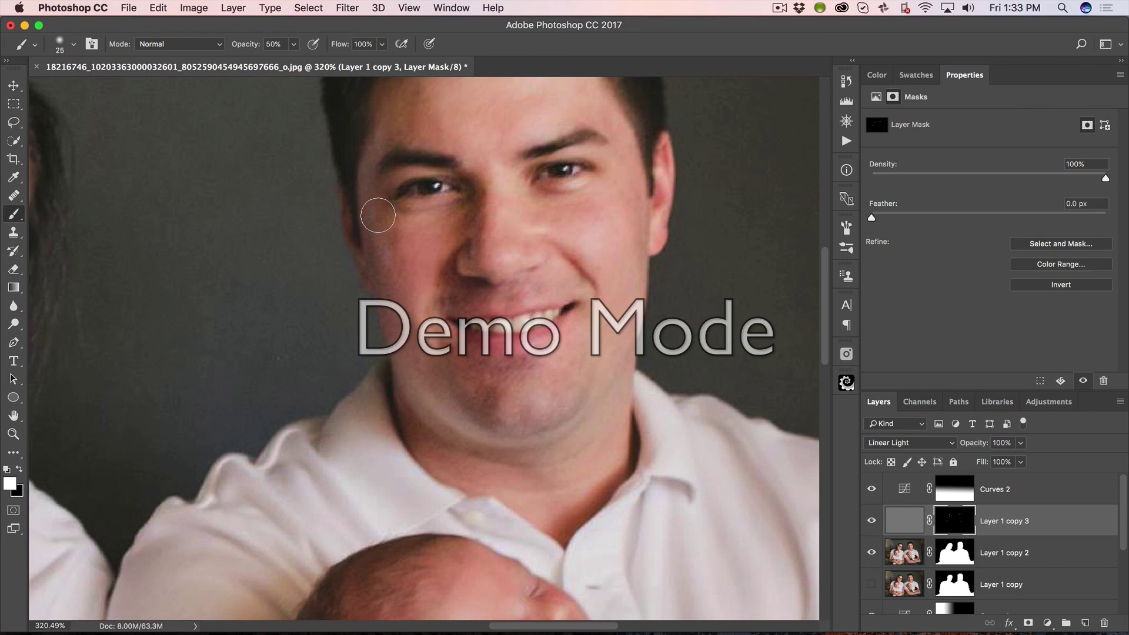
Compare the whole portrait with and without the Layer 1 copy 3 sharpening, leaving the layer visible
key("super+0")
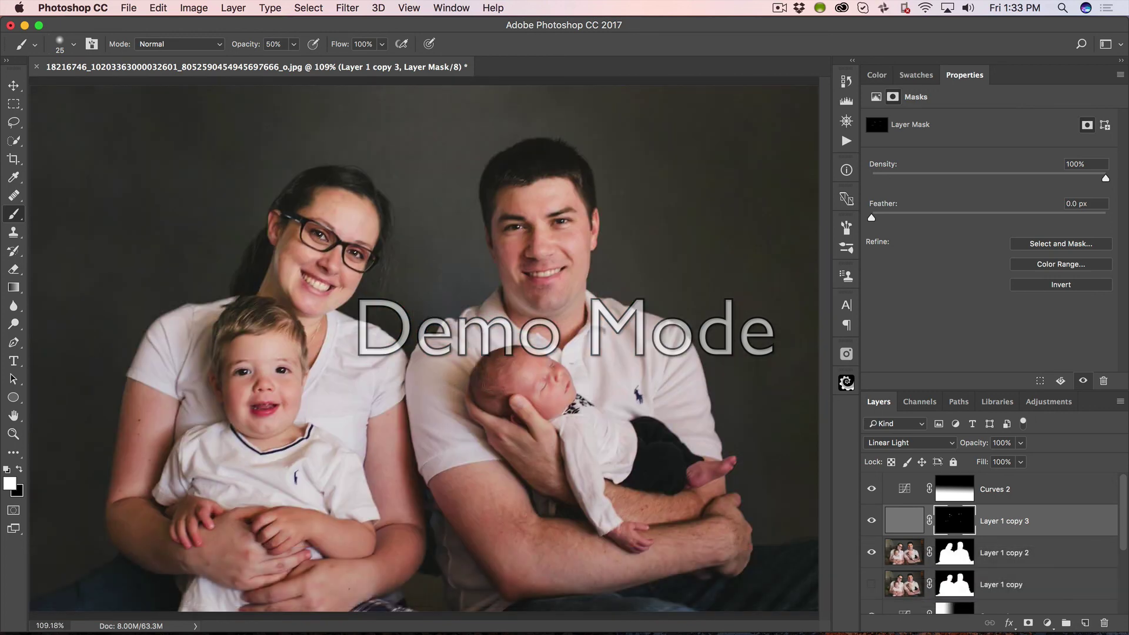
left_click(871, 520)
left_click(871, 521)
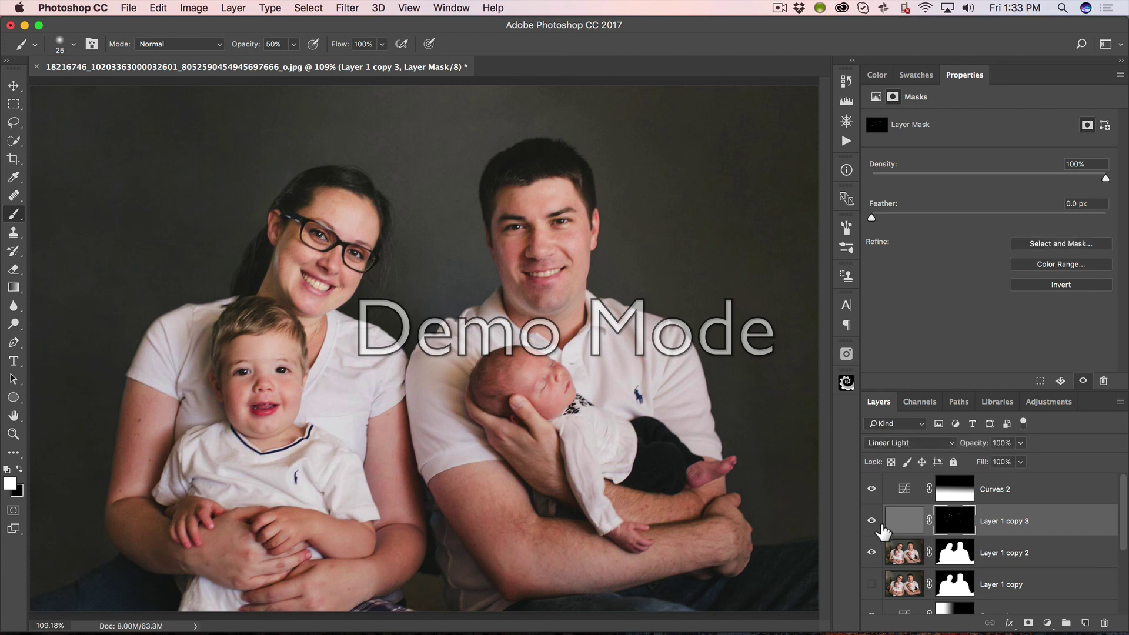